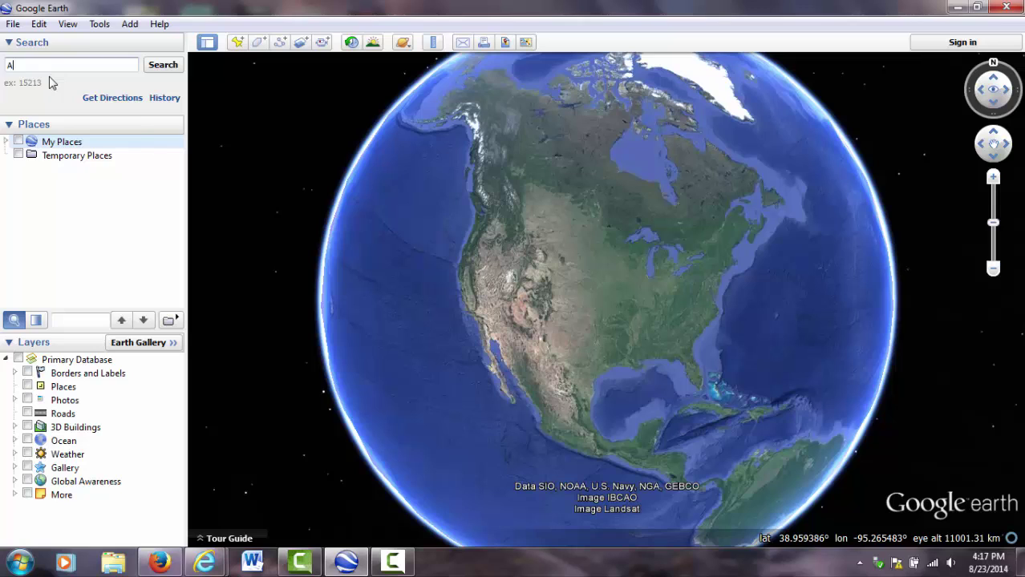
- Search for Adelaide, South Australia, Australia and fly to that location
{"action": "type", "text": "delai"}
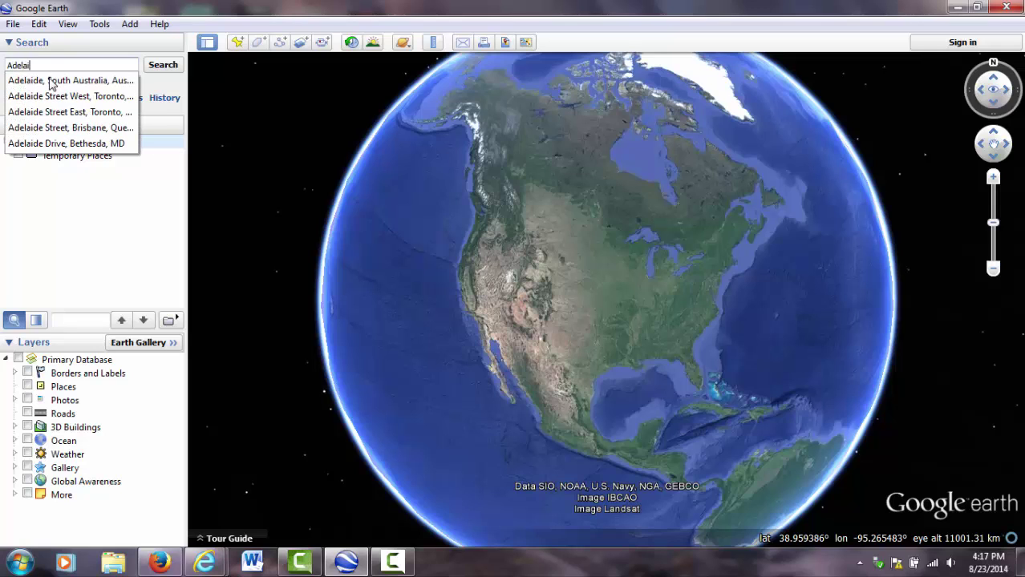
{"action": "left_click", "coordinate": [73, 85]}
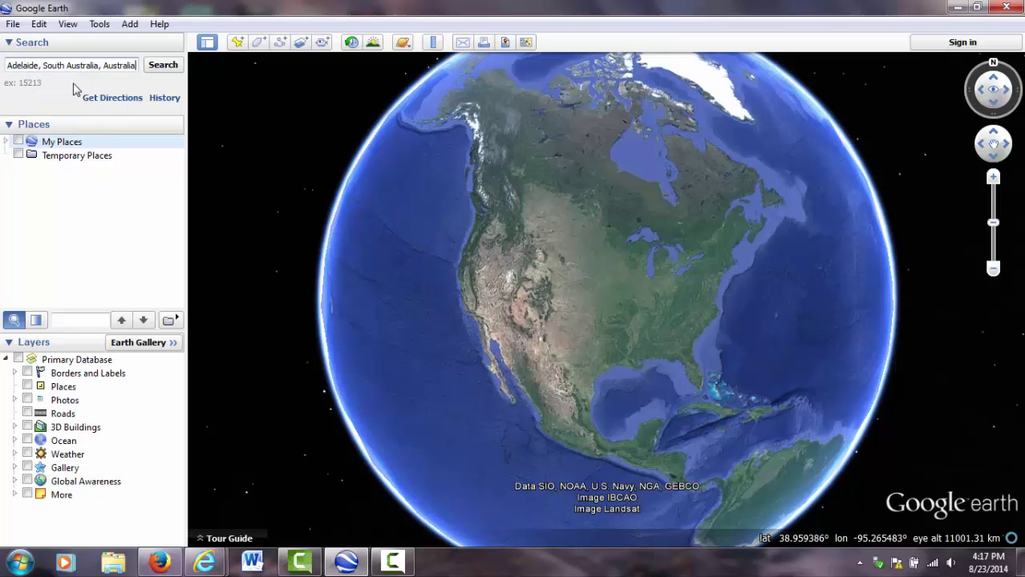
{"action": "left_click", "coordinate": [167, 69]}
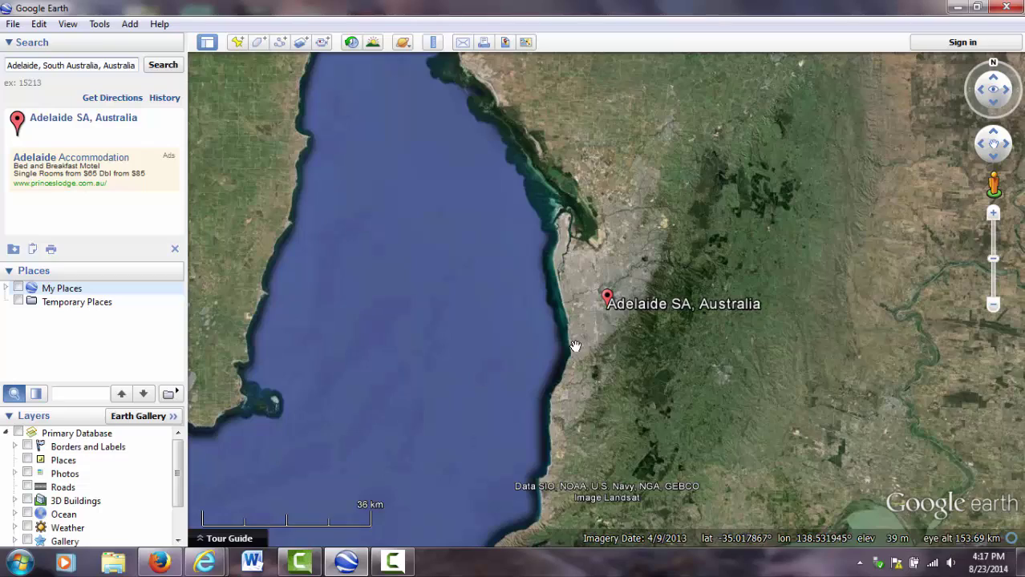
- Examine the coastline north of Adelaide and the ship in the river bend at close range
{"action": "scroll", "coordinate": [574, 346], "scroll_direction": "up", "scroll_amount": 5}
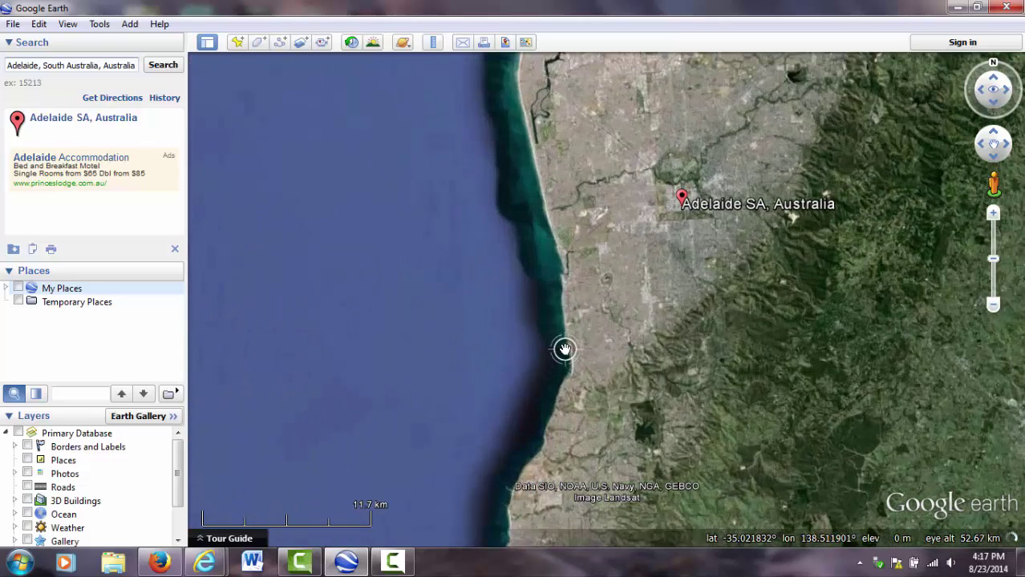
{"action": "left_click_drag", "start_coordinate": [572, 134], "coordinate": [577, 325]}
{"action": "left_click_drag", "start_coordinate": [584, 208], "coordinate": [603, 372]}
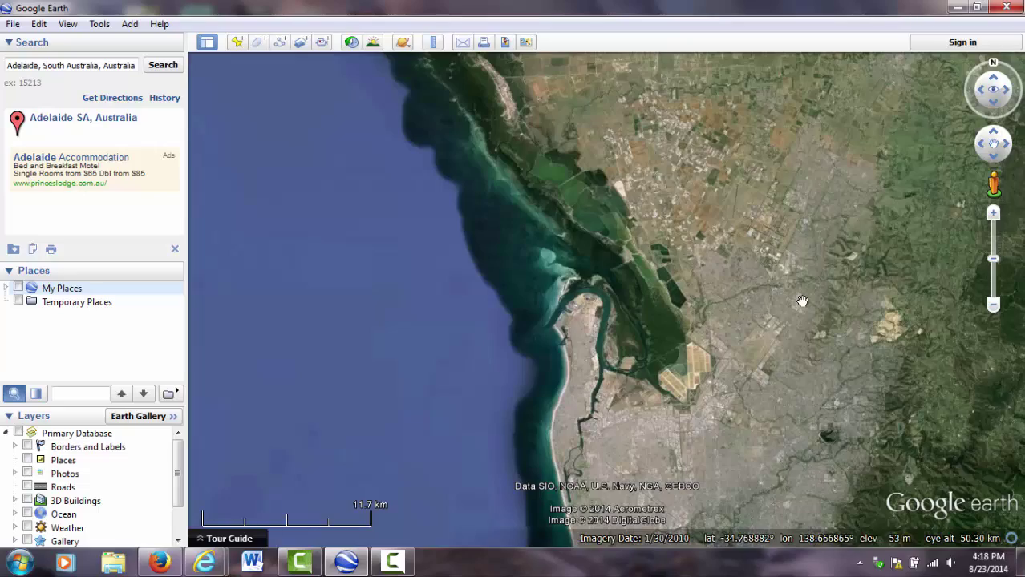
{"action": "scroll", "coordinate": [654, 322], "scroll_direction": "up", "scroll_amount": 6}
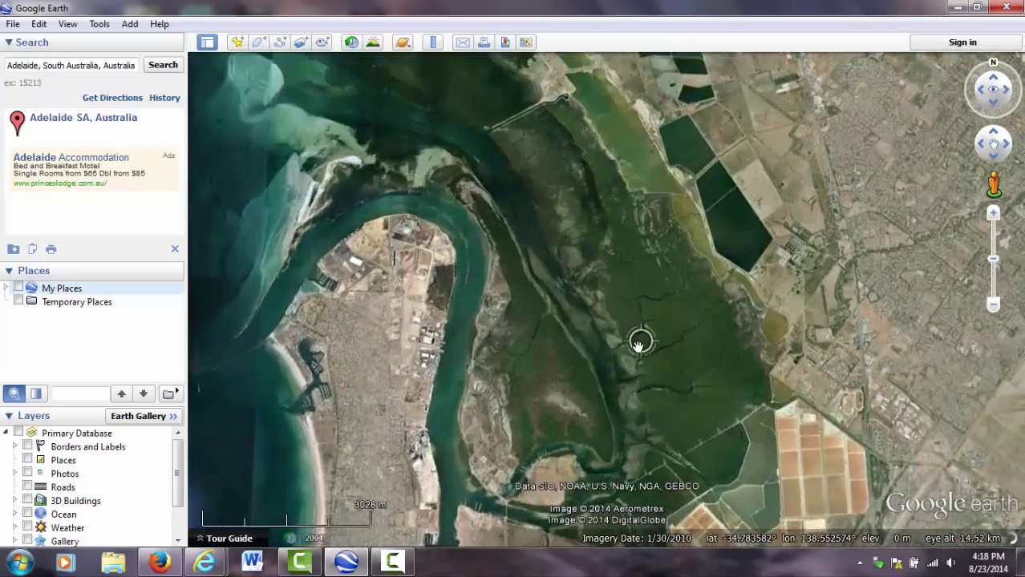
{"action": "scroll", "coordinate": [639, 344], "scroll_direction": "up", "scroll_amount": 2}
{"action": "left_click_drag", "start_coordinate": [491, 233], "coordinate": [603, 309]}
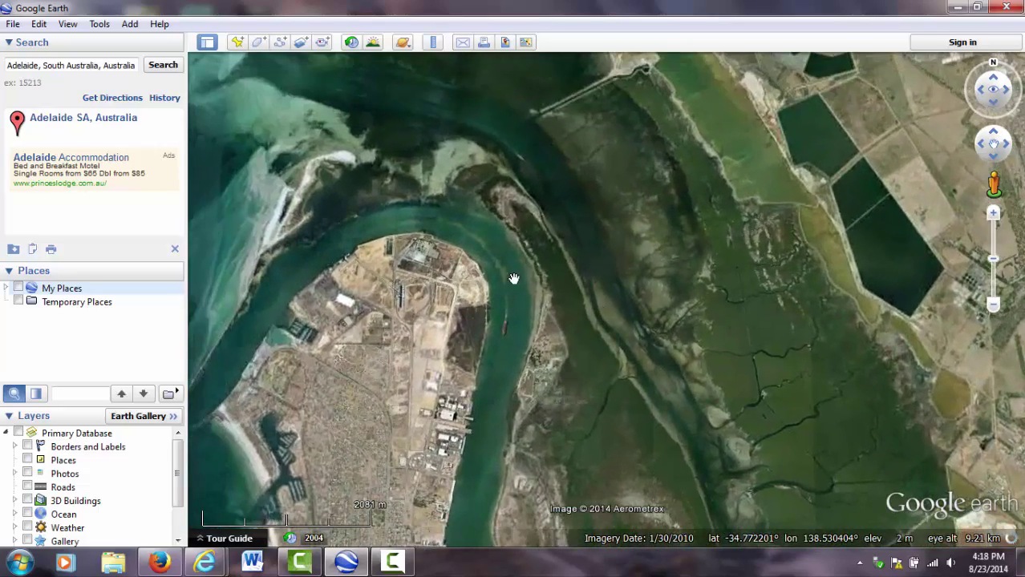
{"action": "scroll", "coordinate": [475, 312], "scroll_direction": "up", "scroll_amount": 3}
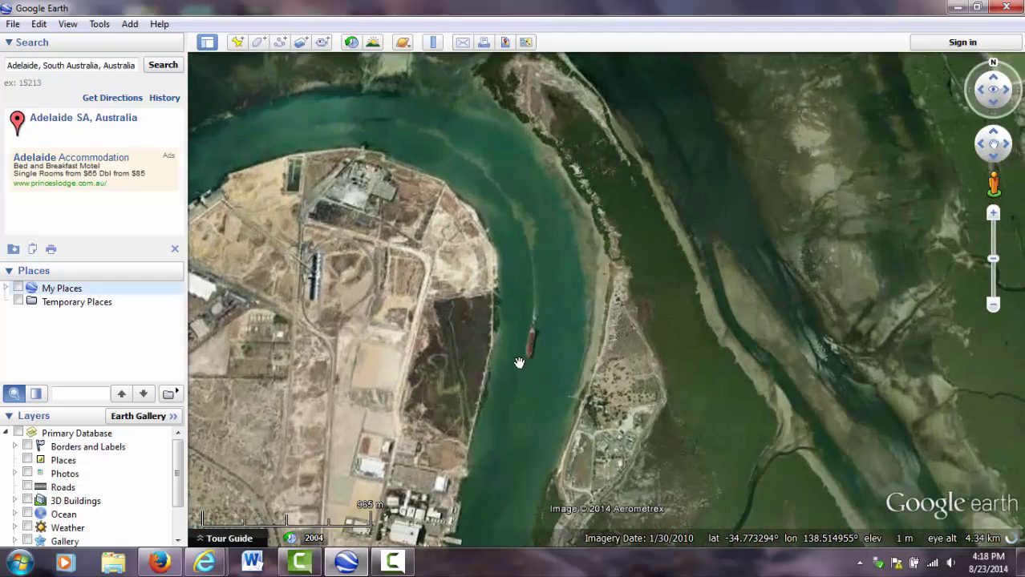
{"action": "scroll", "coordinate": [516, 374], "scroll_direction": "up", "scroll_amount": 2}
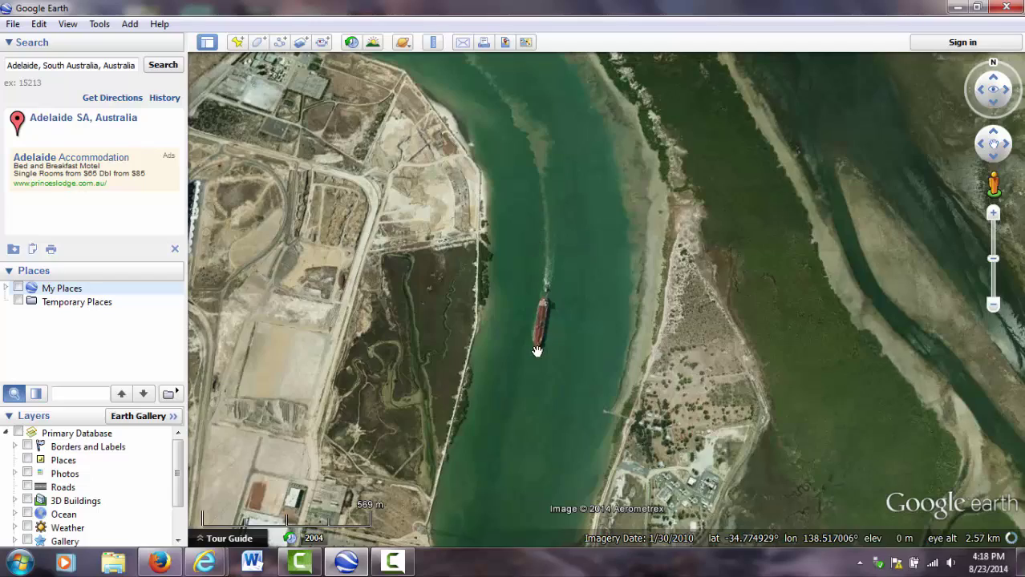
{"action": "scroll", "coordinate": [538, 352], "scroll_direction": "up", "scroll_amount": 2}
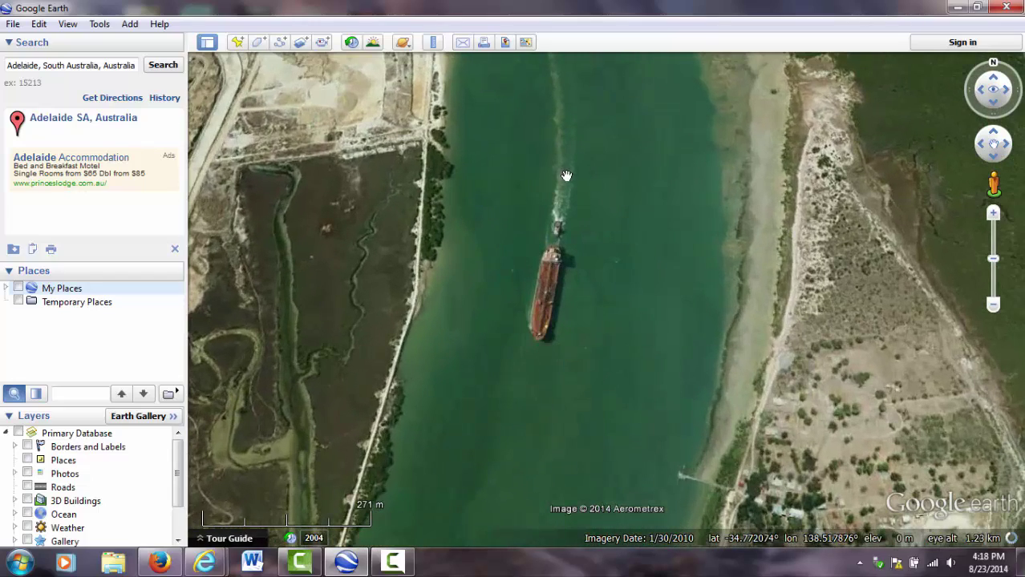
{"action": "scroll", "coordinate": [549, 272], "scroll_direction": "down", "scroll_amount": 4}
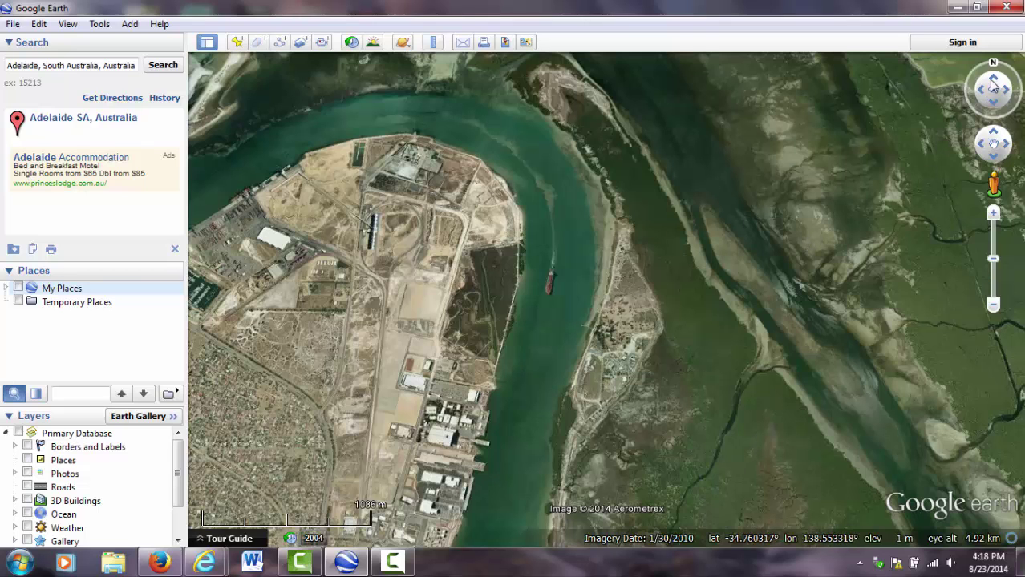
- Examine the river mouth and the sandbanks north of the peninsula, including their wider coastal surroundings
{"action": "mouse_move", "coordinate": [995, 68]}
{"action": "left_mouse_down"}
{"action": "mouse_move", "coordinate": [1018, 76]}
{"action": "mouse_move", "coordinate": [1001, 121]}
{"action": "mouse_move", "coordinate": [1016, 118]}
{"action": "mouse_move", "coordinate": [1017, 68]}
{"action": "mouse_move", "coordinate": [994, 49]}
{"action": "left_mouse_up"}
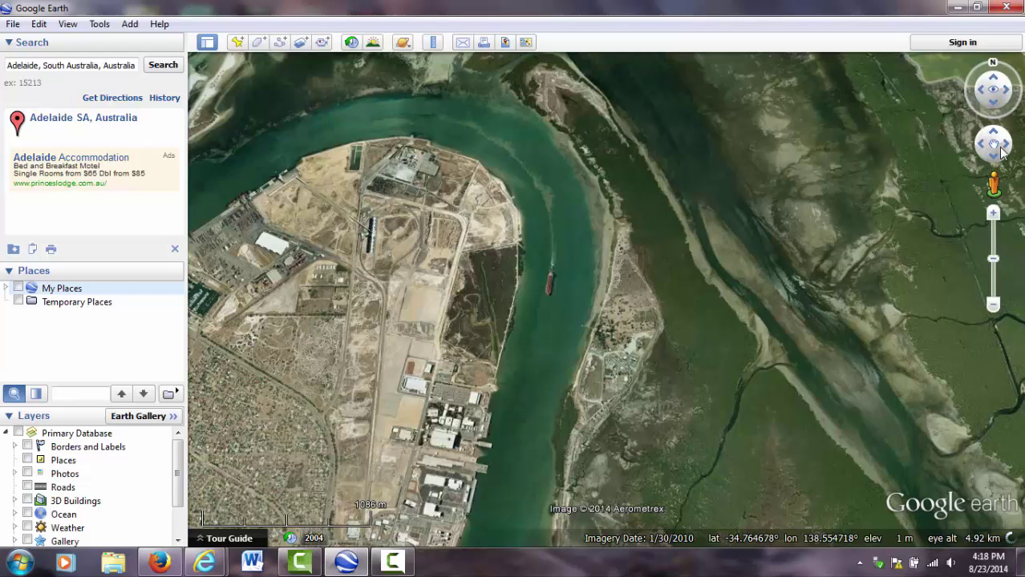
{"action": "left_click_drag", "start_coordinate": [520, 175], "coordinate": [541, 281]}
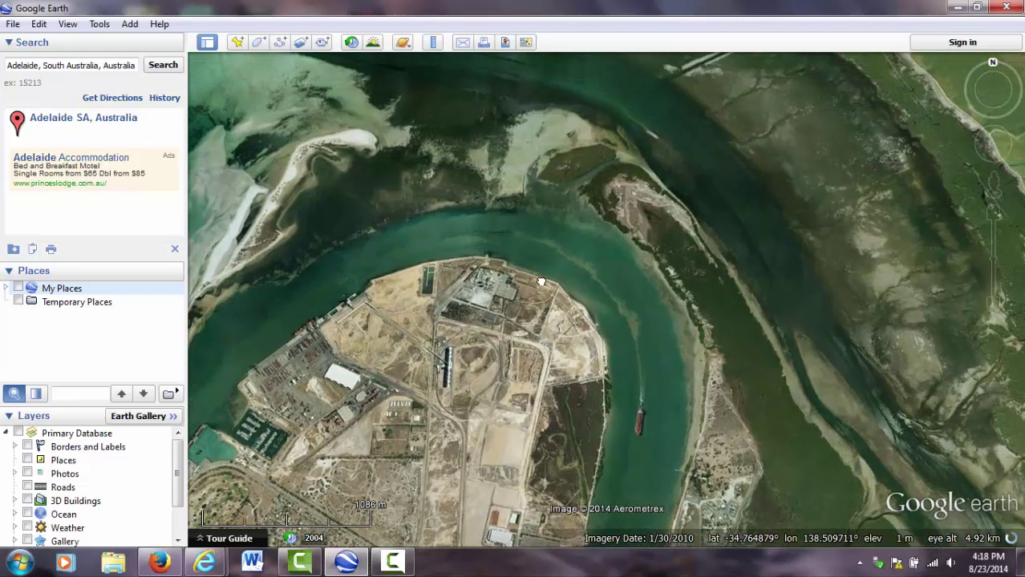
{"action": "left_click_drag", "start_coordinate": [449, 120], "coordinate": [623, 395]}
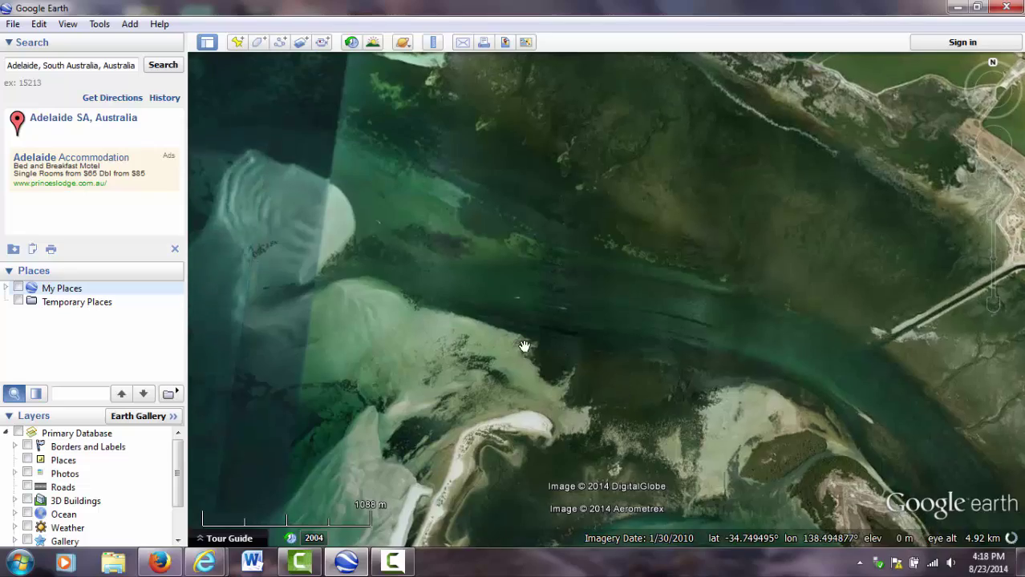
{"action": "scroll", "coordinate": [524, 344], "scroll_direction": "down", "scroll_amount": 3}
{"action": "scroll", "coordinate": [479, 287], "scroll_direction": "down", "scroll_amount": 3}
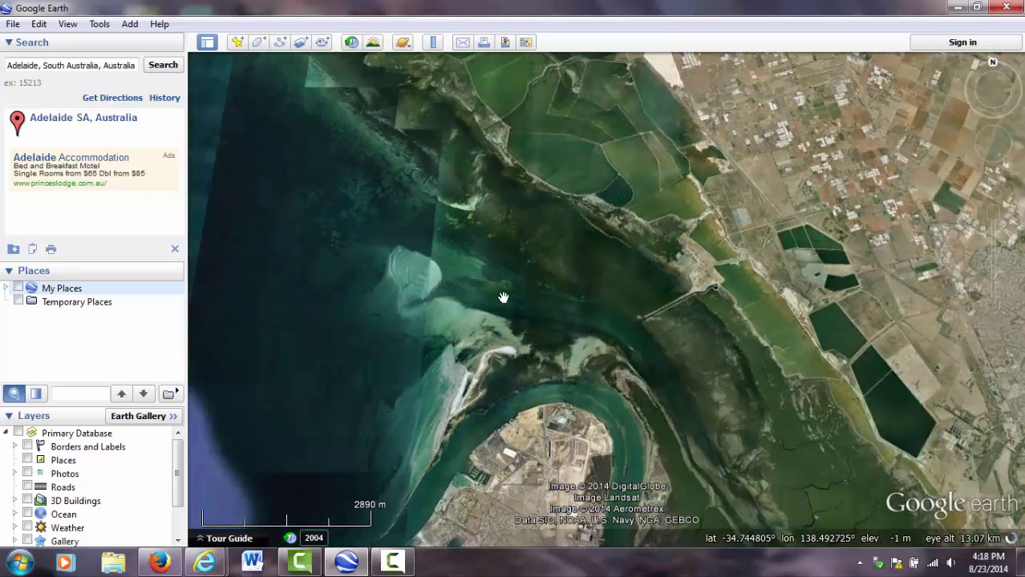
{"action": "scroll", "coordinate": [503, 297], "scroll_direction": "down", "scroll_amount": 3}
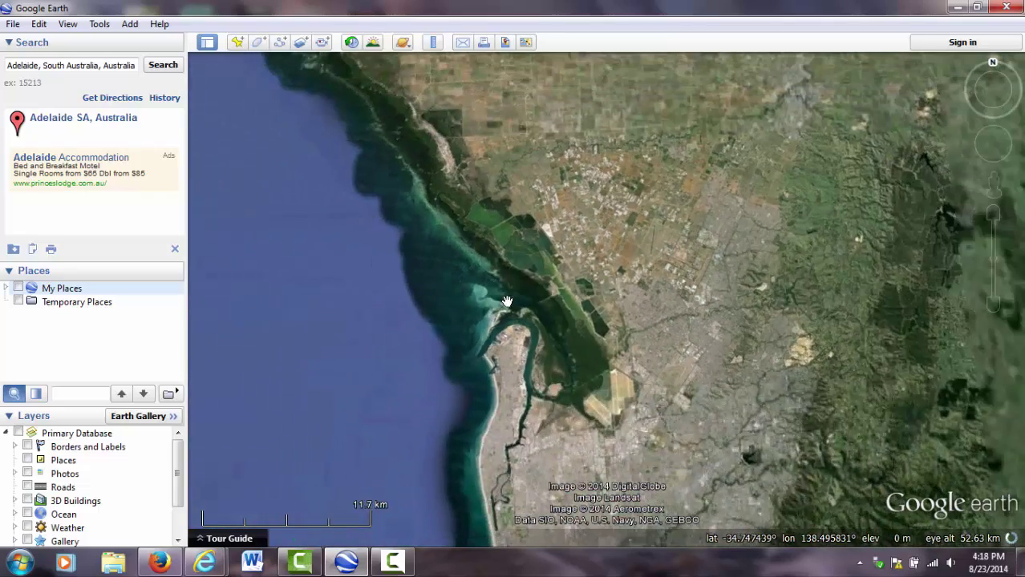
{"action": "scroll", "coordinate": [508, 302], "scroll_direction": "down", "scroll_amount": 2}
- Examine the branching tidal channels in the green wetland northwest of the reddish rectangular ponds
{"action": "scroll", "coordinate": [568, 340], "scroll_direction": "up", "scroll_amount": 4}
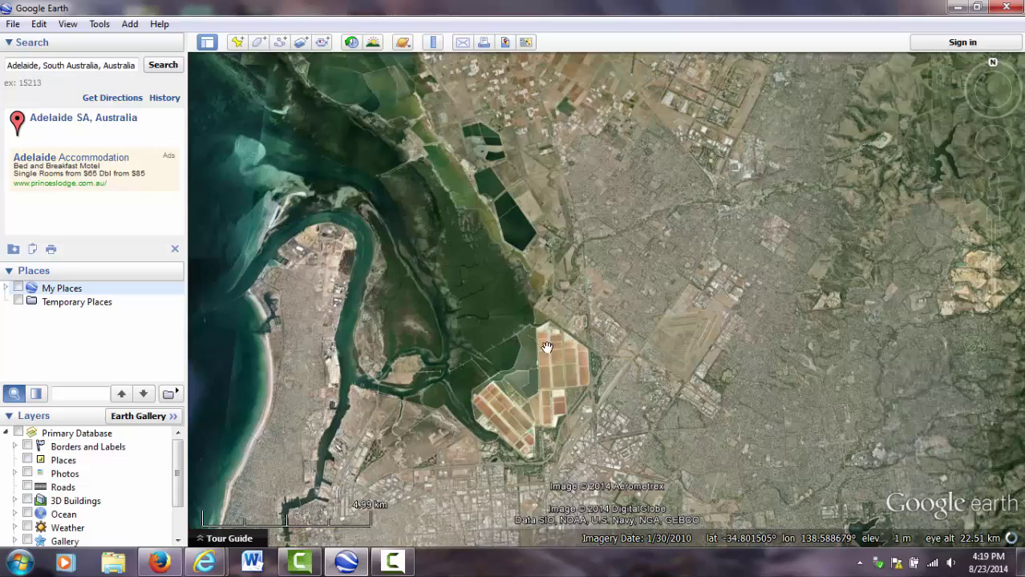
{"action": "scroll", "coordinate": [511, 325], "scroll_direction": "up", "scroll_amount": 2}
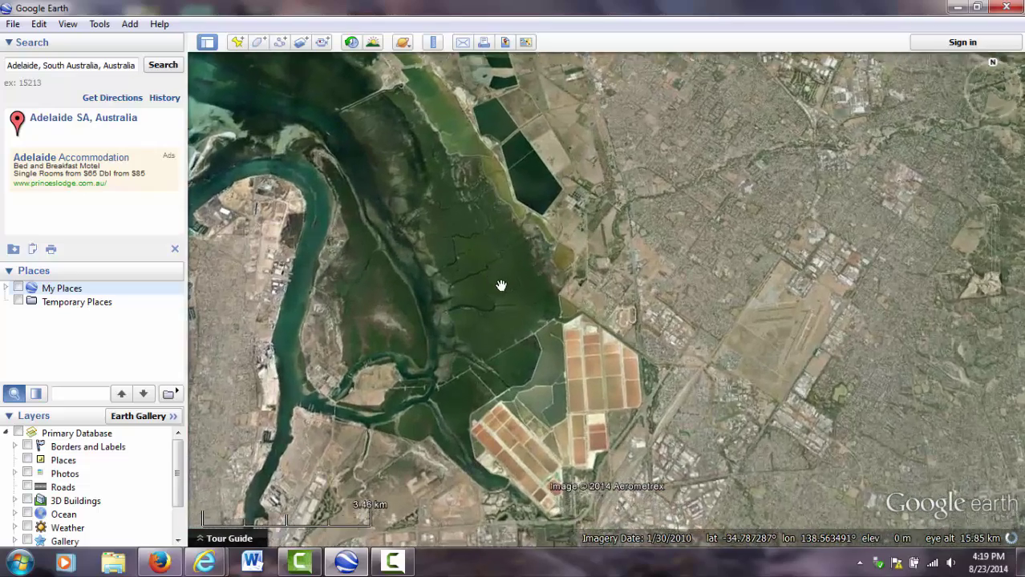
{"action": "scroll", "coordinate": [513, 281], "scroll_direction": "up", "scroll_amount": 2}
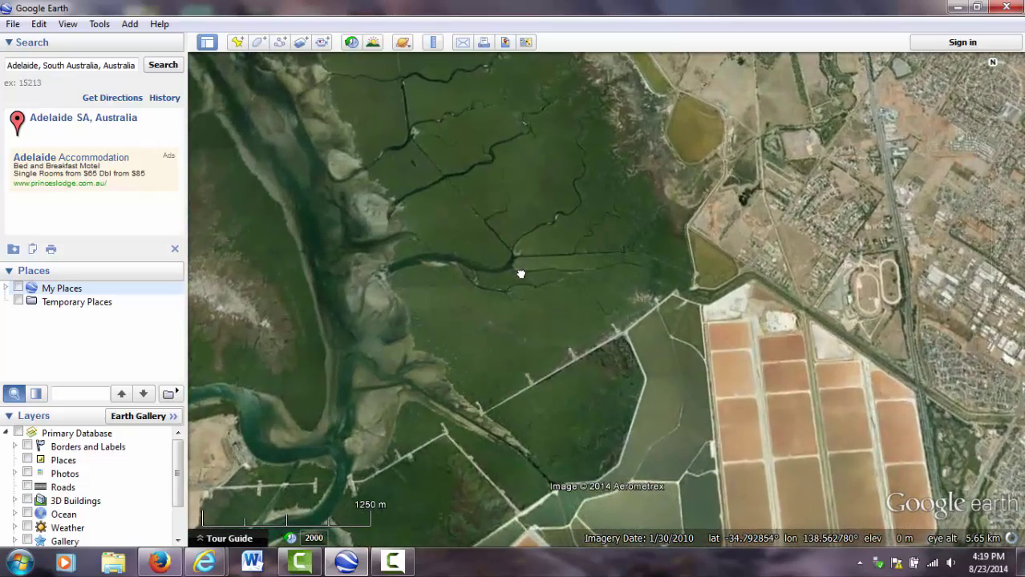
{"action": "scroll", "coordinate": [548, 309], "scroll_direction": "up", "scroll_amount": 3}
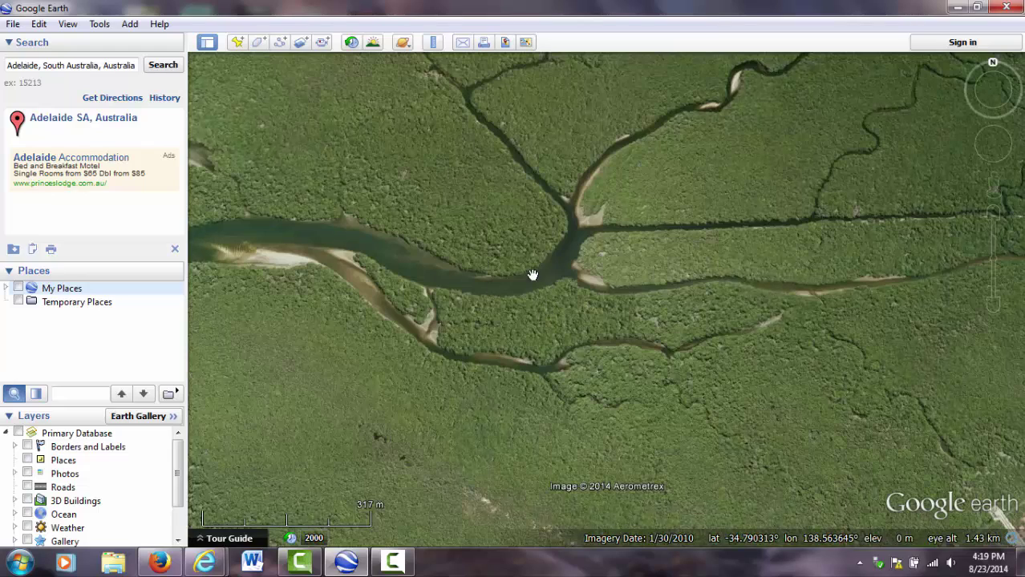
{"action": "scroll", "coordinate": [369, 241], "scroll_direction": "down", "scroll_amount": 3}
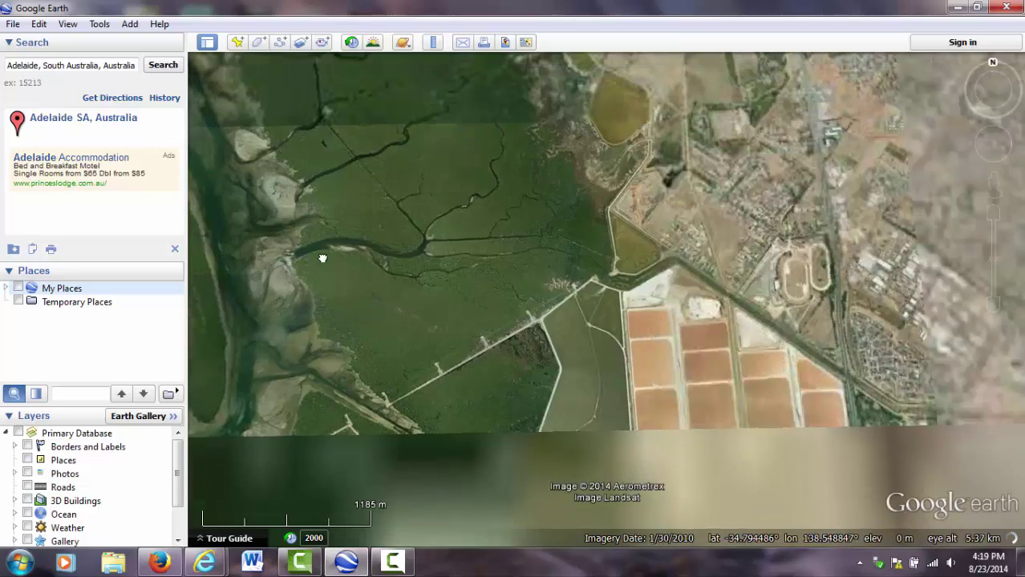
{"action": "left_click_drag", "start_coordinate": [322, 258], "coordinate": [518, 268]}
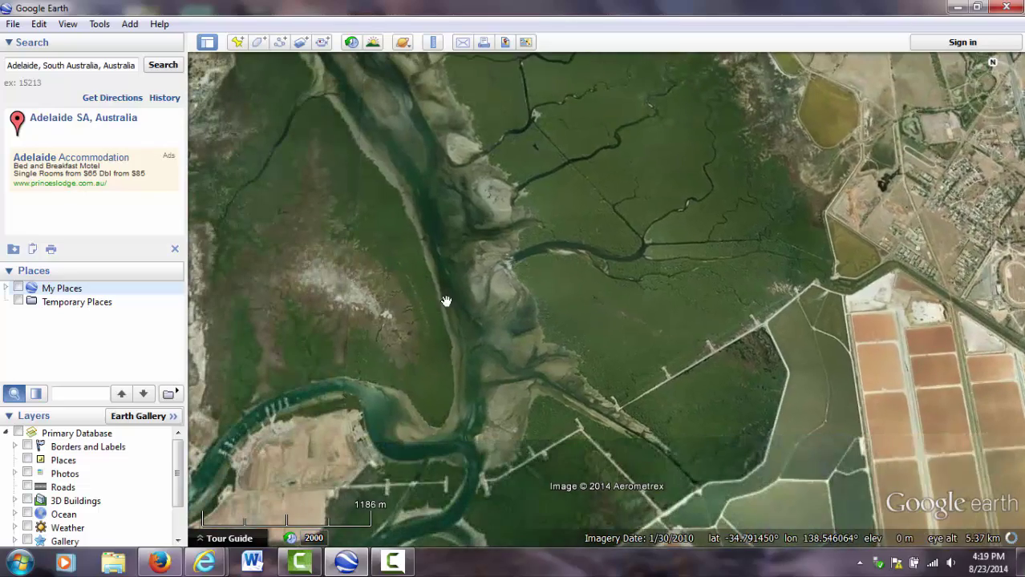
{"action": "scroll", "coordinate": [517, 295], "scroll_direction": "down", "scroll_amount": 3}
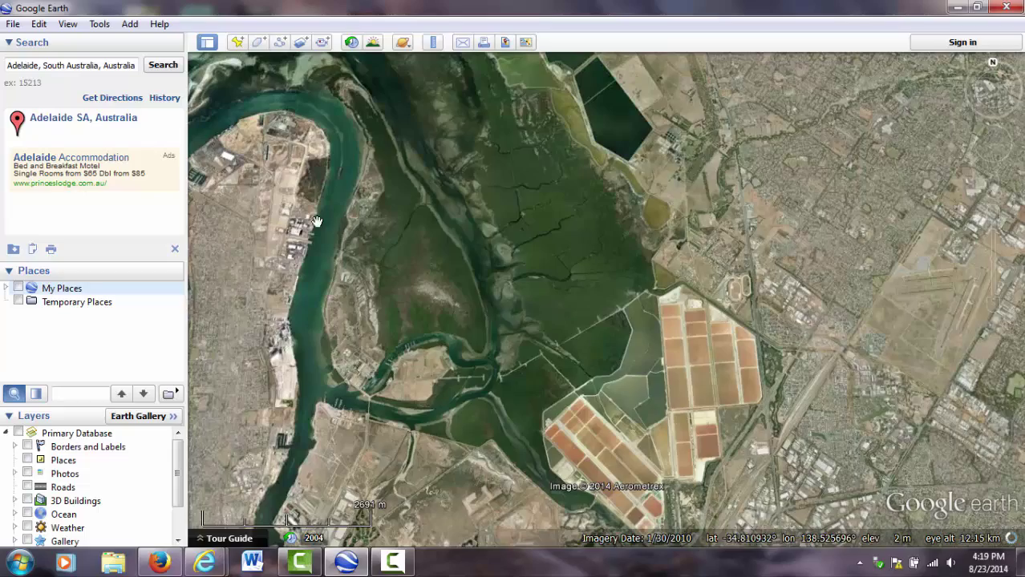
- Add a placemark named Adelaide_Australia in Temporary Places, positioned over the estuary at about latitude -34.751°, longitude 138.518°
{"action": "left_click_drag", "start_coordinate": [340, 152], "coordinate": [570, 287]}
{"action": "scroll", "coordinate": [549, 306], "scroll_direction": "down", "scroll_amount": 2}
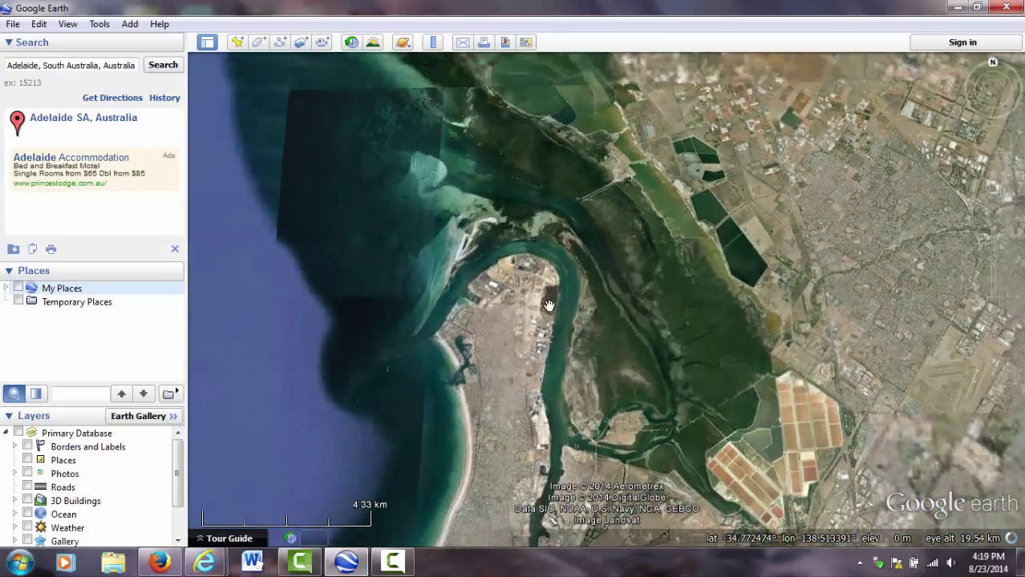
{"action": "scroll", "coordinate": [550, 306], "scroll_direction": "down", "scroll_amount": 4}
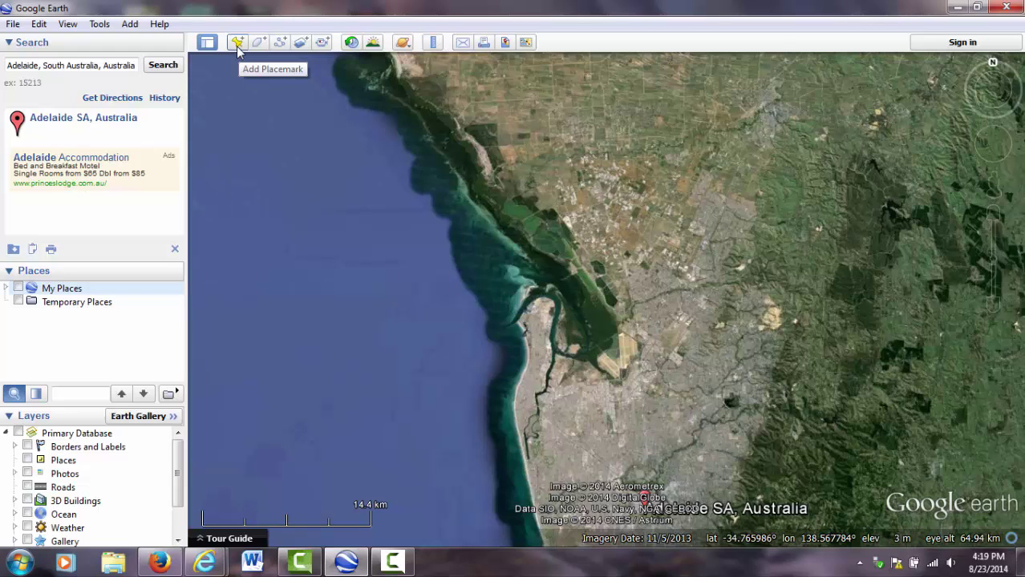
{"action": "left_click", "coordinate": [84, 302]}
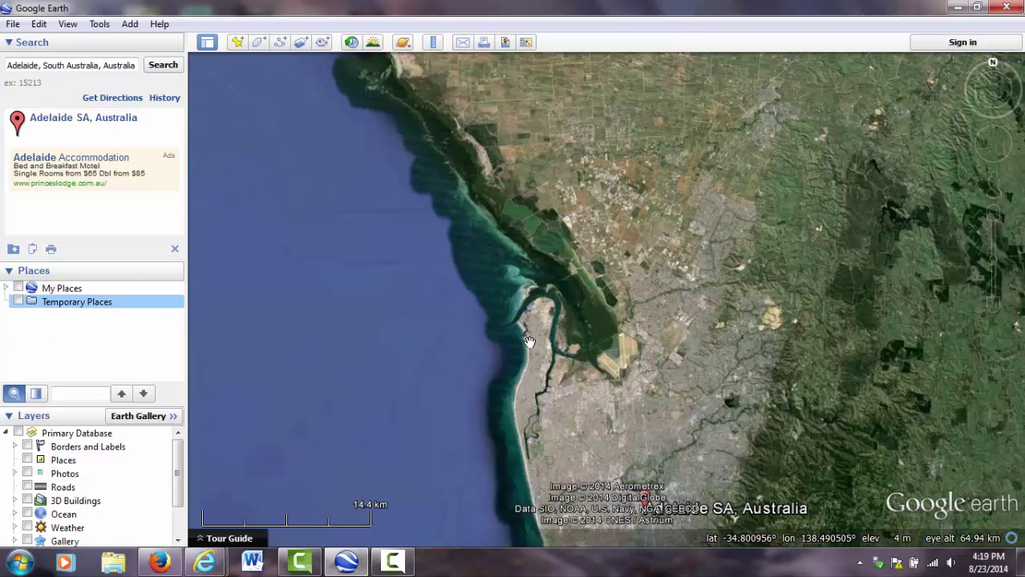
{"action": "left_click", "coordinate": [238, 43]}
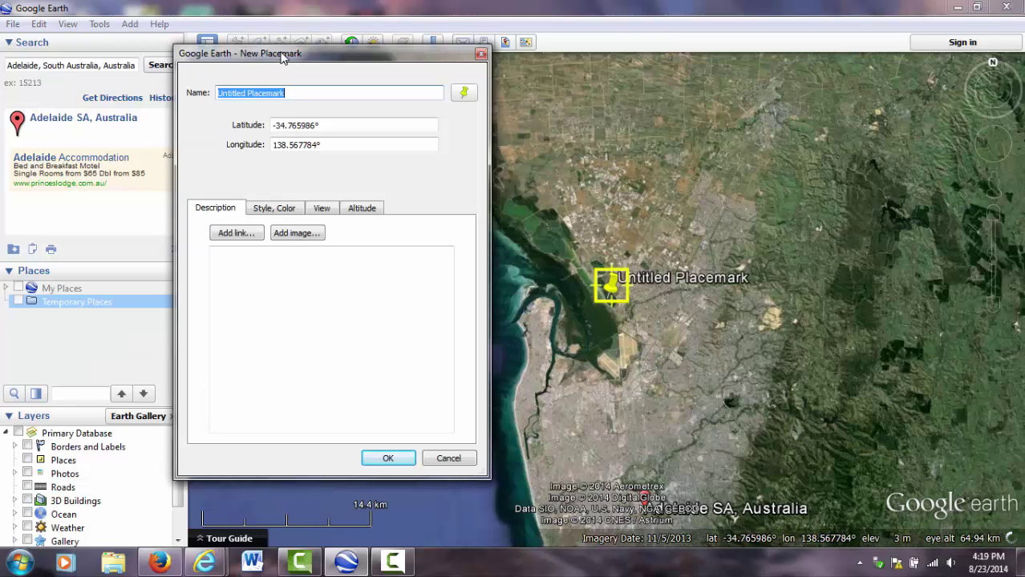
{"action": "left_click_drag", "start_coordinate": [281, 58], "coordinate": [303, 121]}
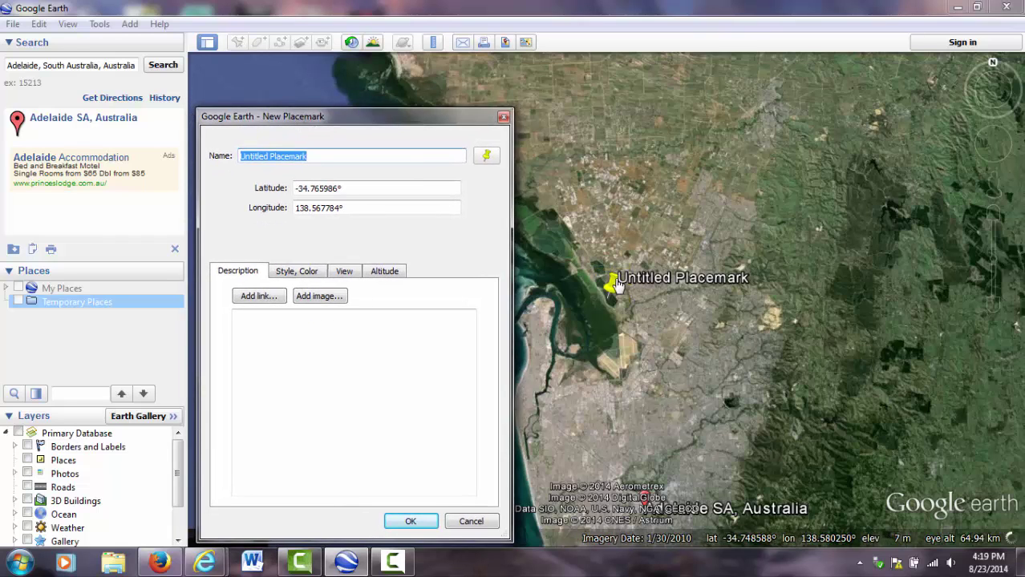
{"action": "left_click_drag", "start_coordinate": [616, 285], "coordinate": [560, 290]}
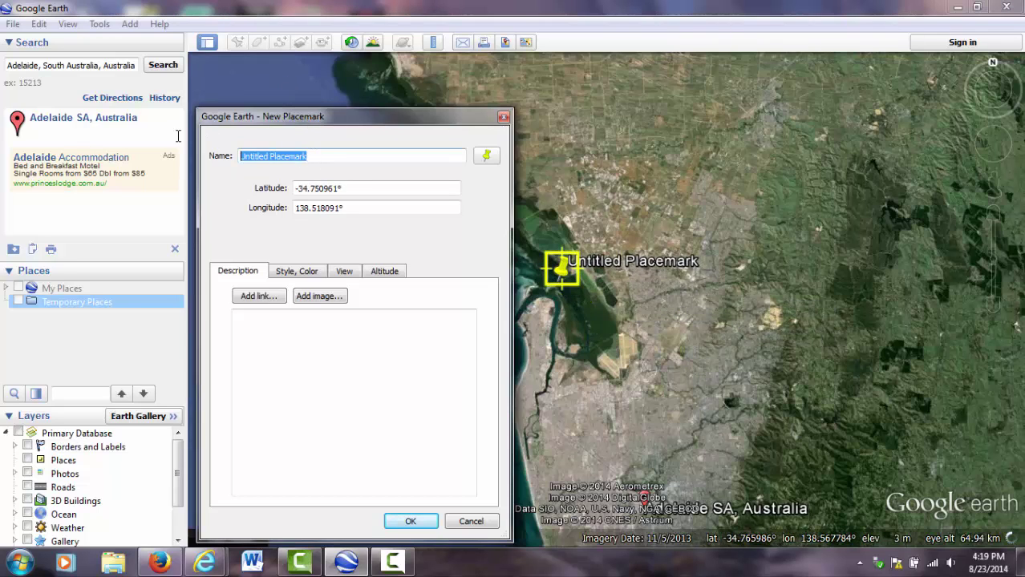
{"action": "type", "text": "Adelaide"}
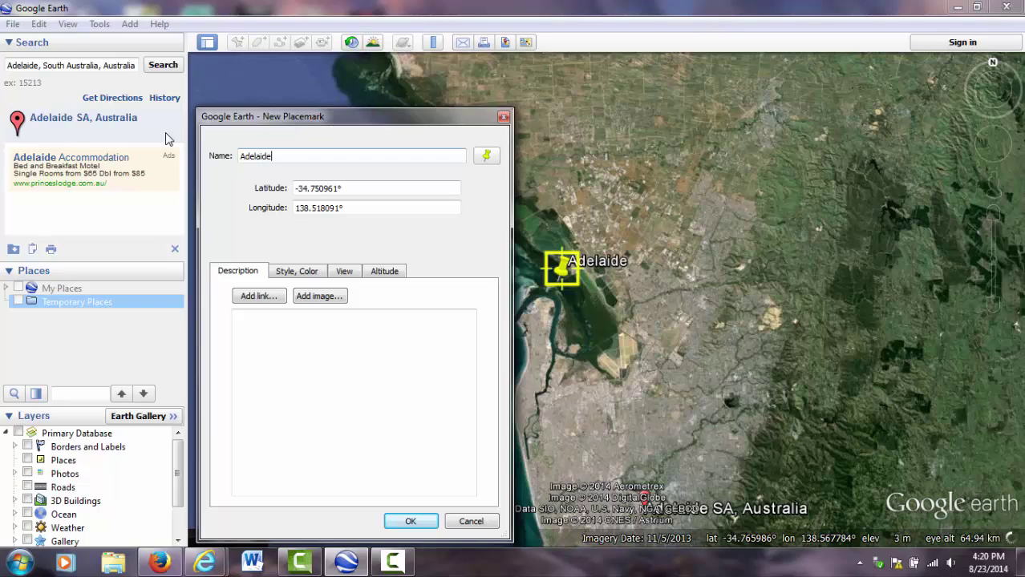
{"action": "type", "text": "_Australia"}
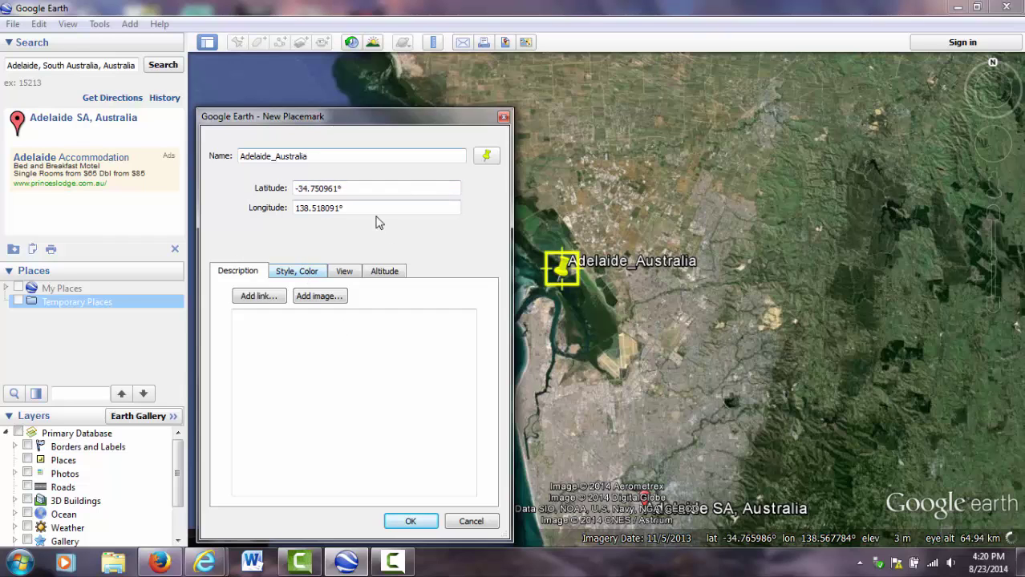
- Set the placemark icon's color to the basic blue with red 0, green 85 and blue 255
{"action": "left_click", "coordinate": [486, 156]}
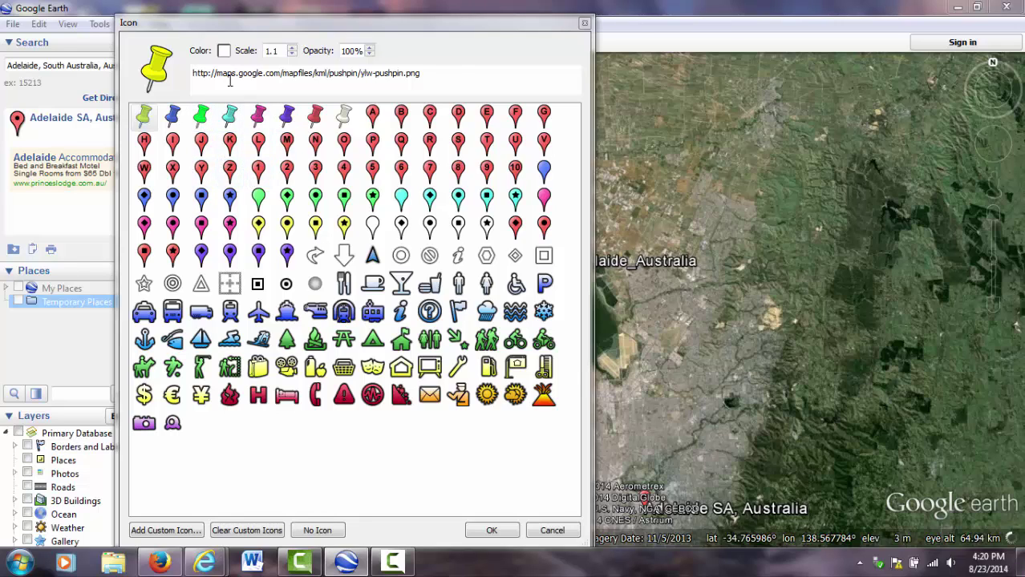
{"action": "left_click", "coordinate": [224, 51]}
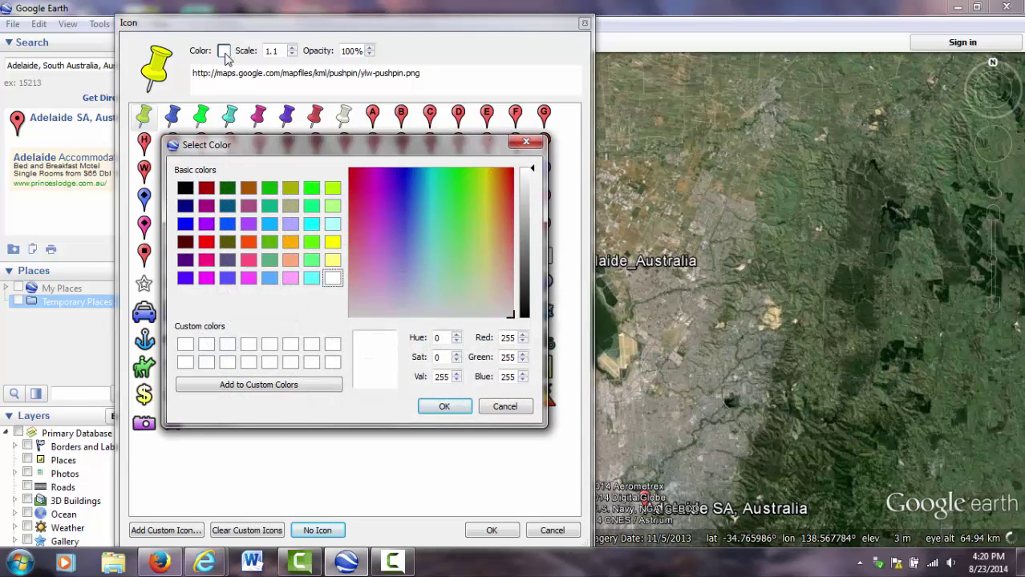
{"action": "left_click", "coordinate": [228, 225]}
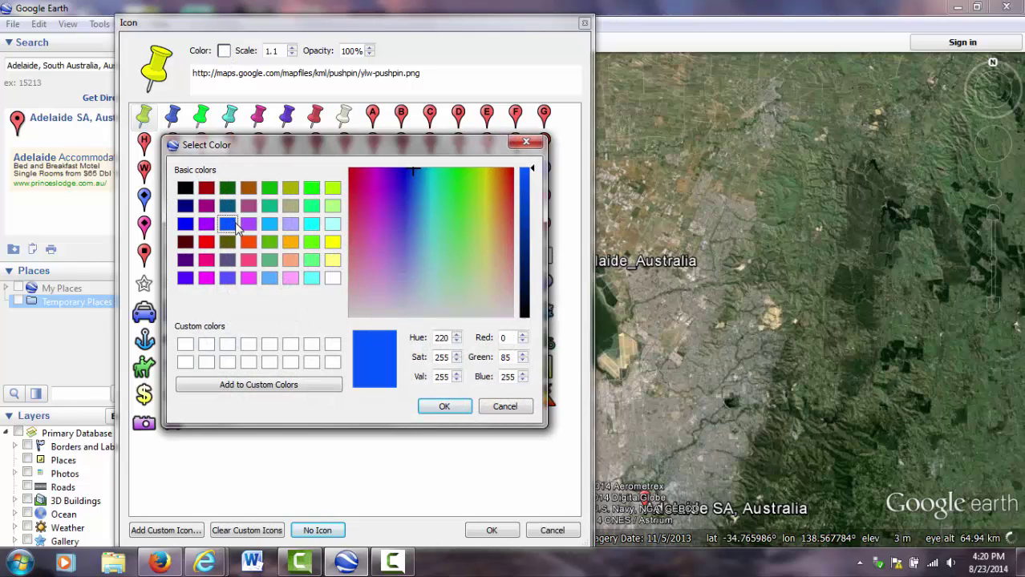
{"action": "left_click", "coordinate": [444, 406]}
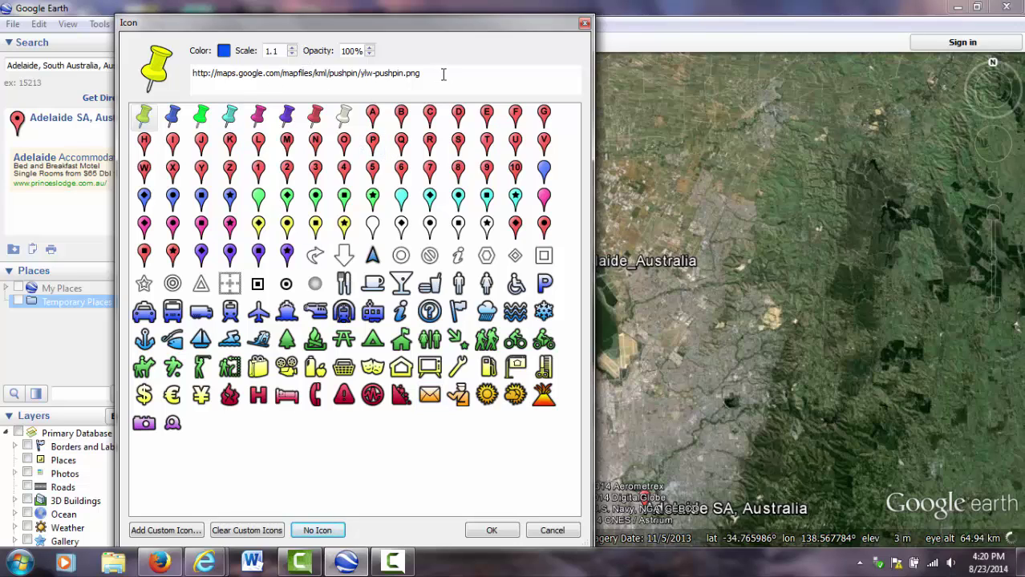
- Change the placemark's icon to the green paddle with a square, keeping its default white color setting
{"action": "left_click", "coordinate": [344, 197]}
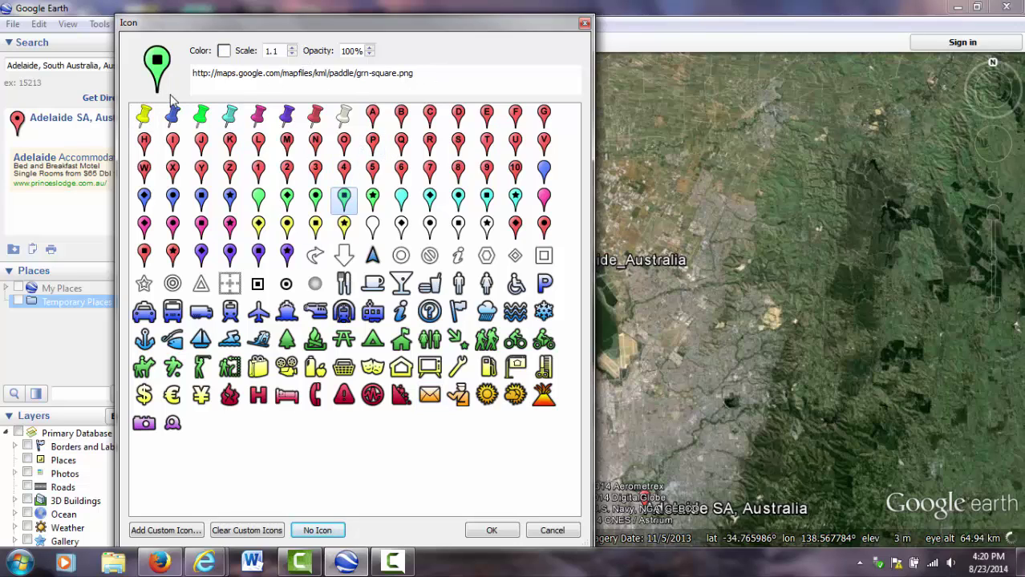
{"action": "left_click", "coordinate": [225, 51]}
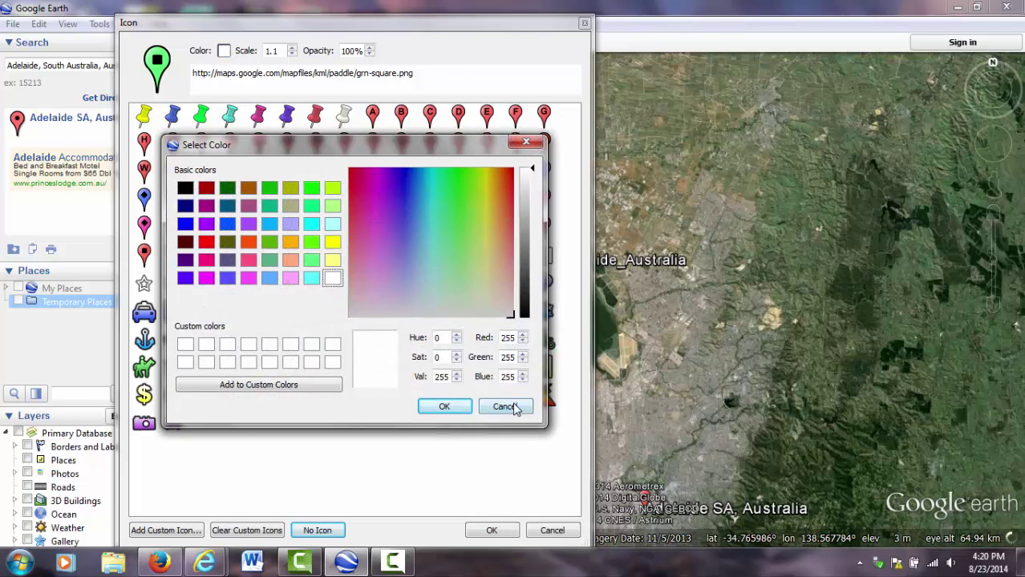
{"action": "left_click", "coordinate": [514, 407]}
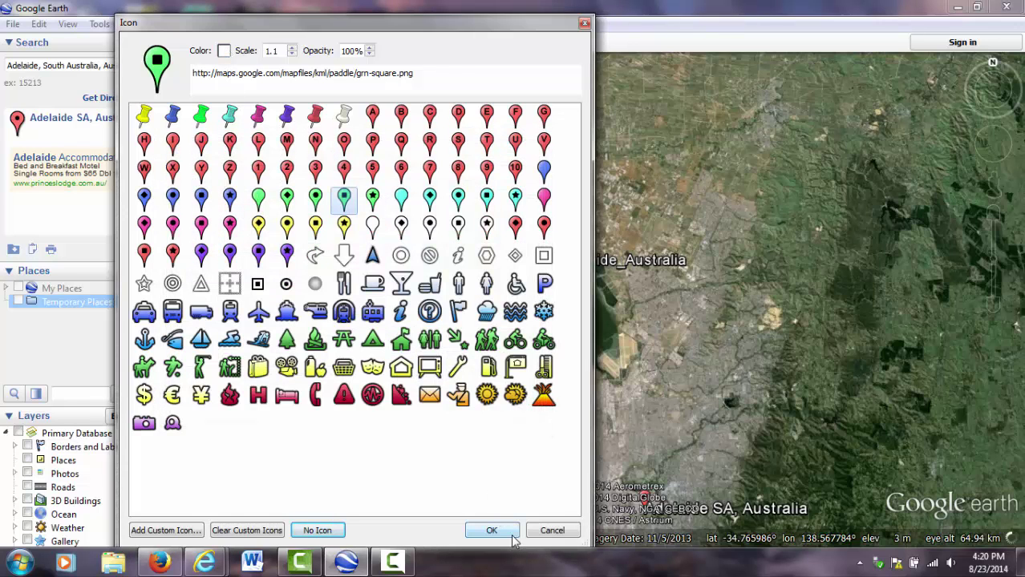
{"action": "left_click", "coordinate": [491, 530]}
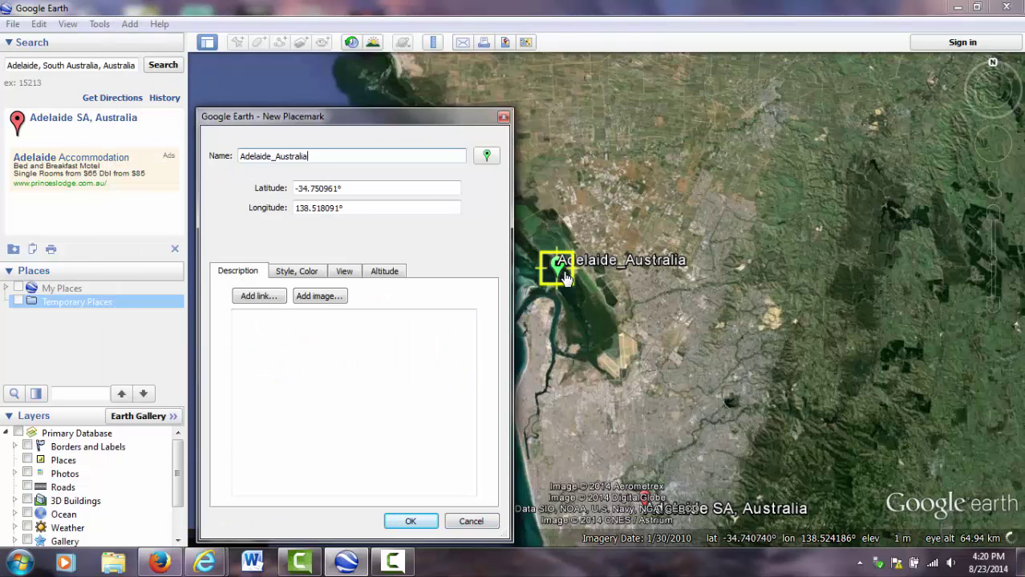
- Set the placemark's label color to the basic yellow with red 255, green 255 and blue 0
{"action": "left_click", "coordinate": [305, 276]}
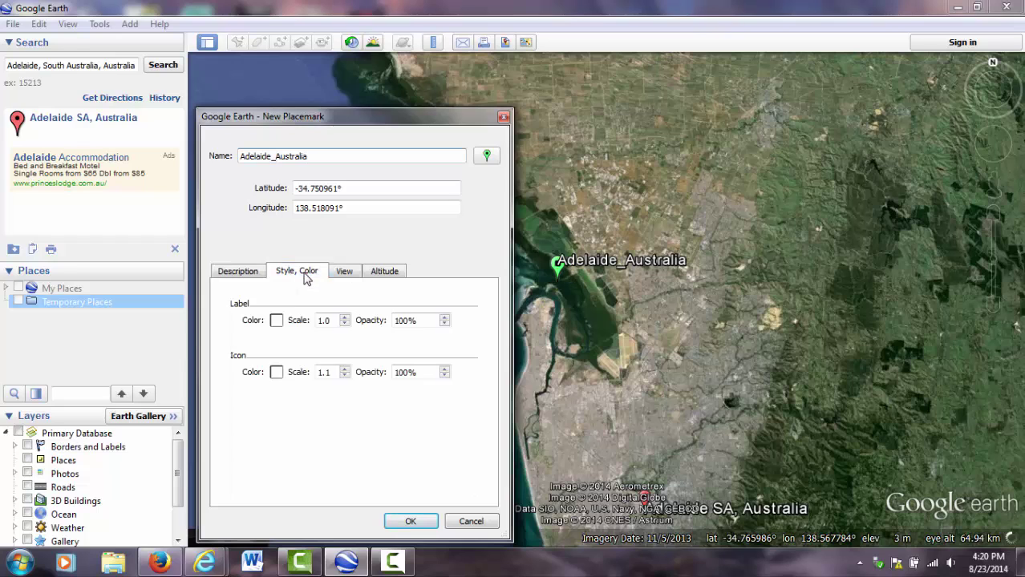
{"action": "left_click", "coordinate": [278, 322]}
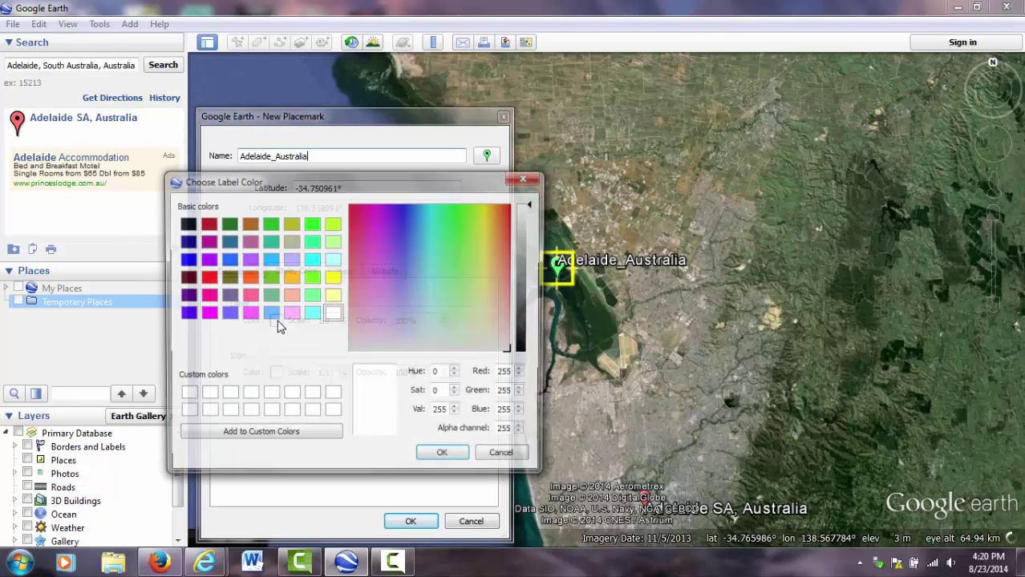
{"action": "left_click", "coordinate": [332, 278]}
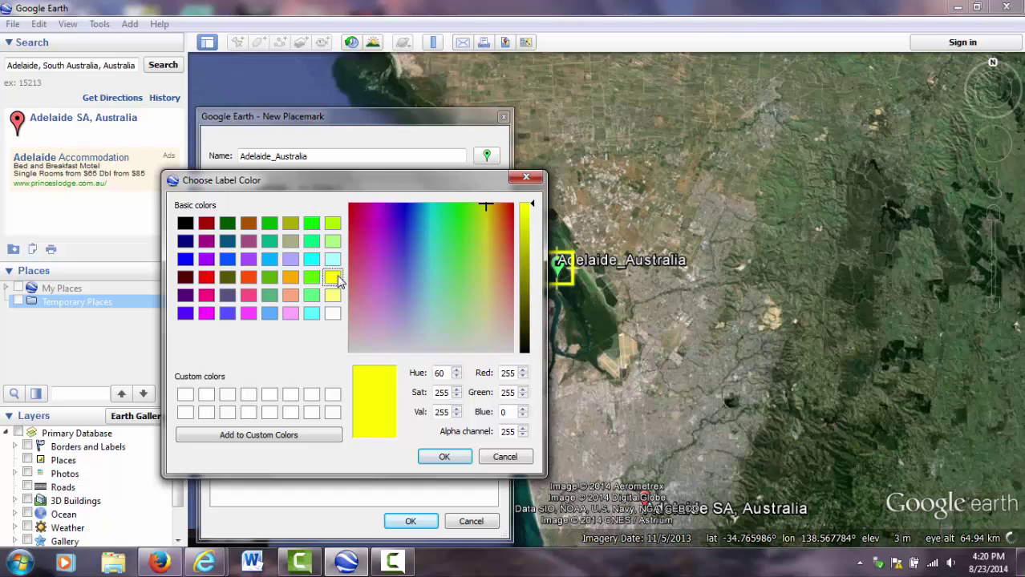
{"action": "left_click", "coordinate": [445, 456]}
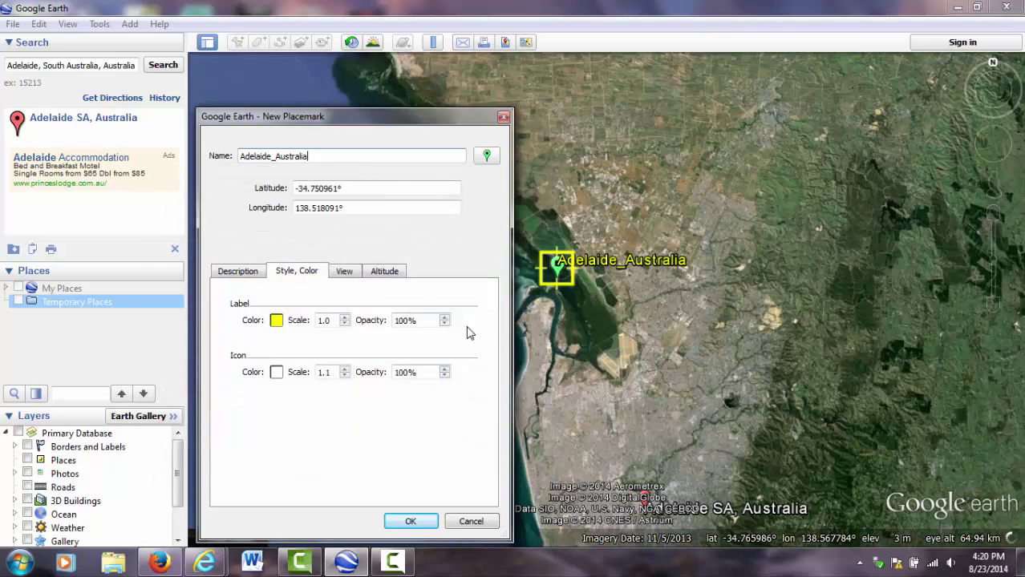
- Set the placemark's icon color to the basic lime green with red 170, green 255 and blue 0, and finish creating the placemark
{"action": "left_click", "coordinate": [276, 373]}
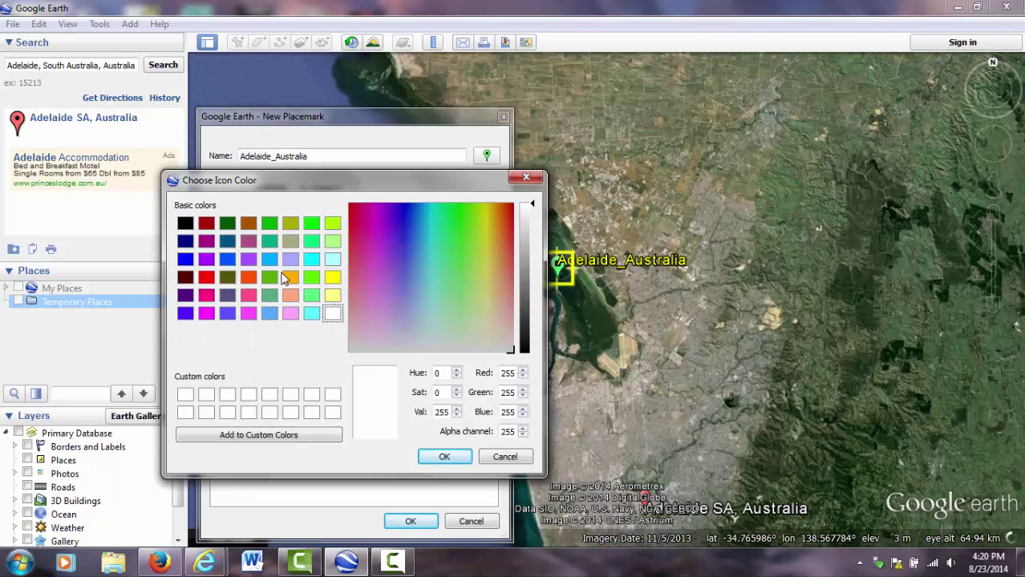
{"action": "left_click", "coordinate": [332, 223]}
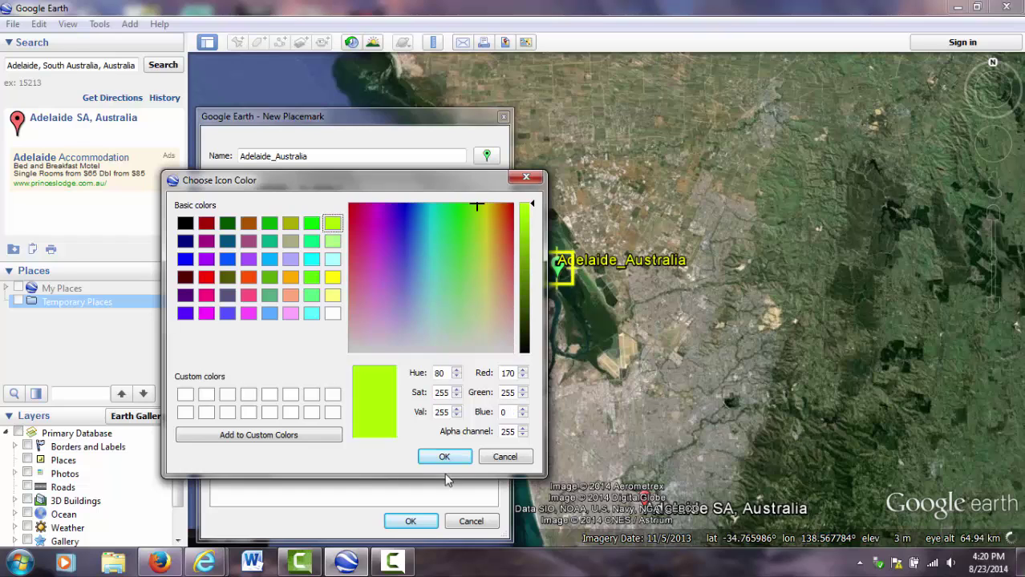
{"action": "left_click", "coordinate": [445, 457]}
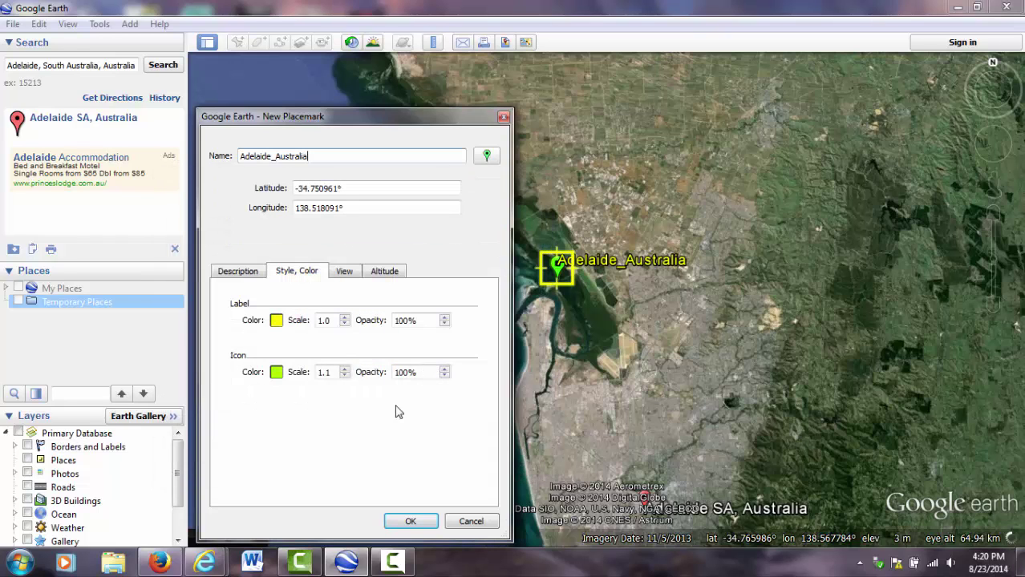
{"action": "left_click", "coordinate": [411, 523]}
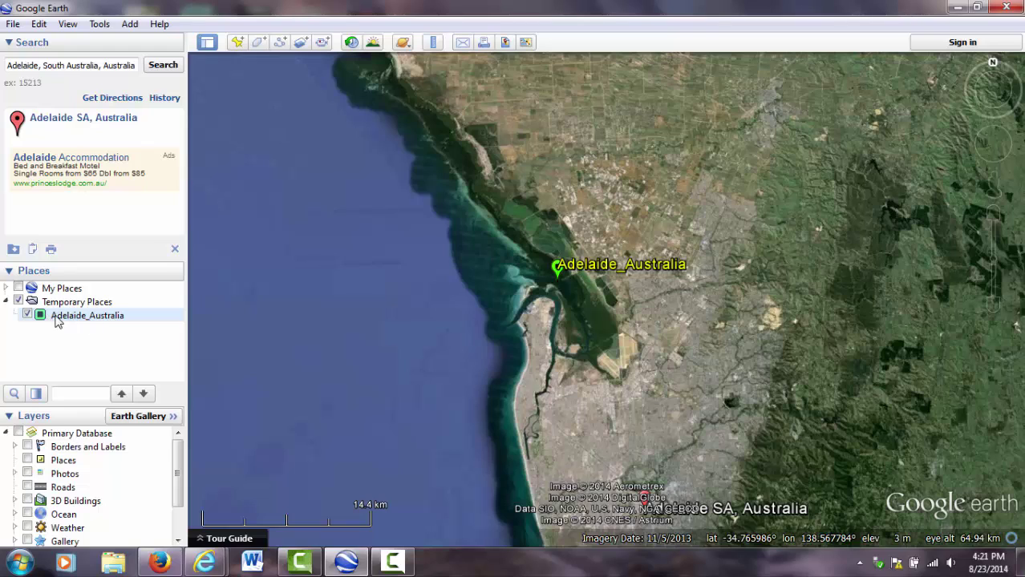
- Add a folder named Projects_Module1 inside Temporary Places
{"action": "left_click", "coordinate": [107, 305]}
{"action": "right_click", "coordinate": [108, 305]}
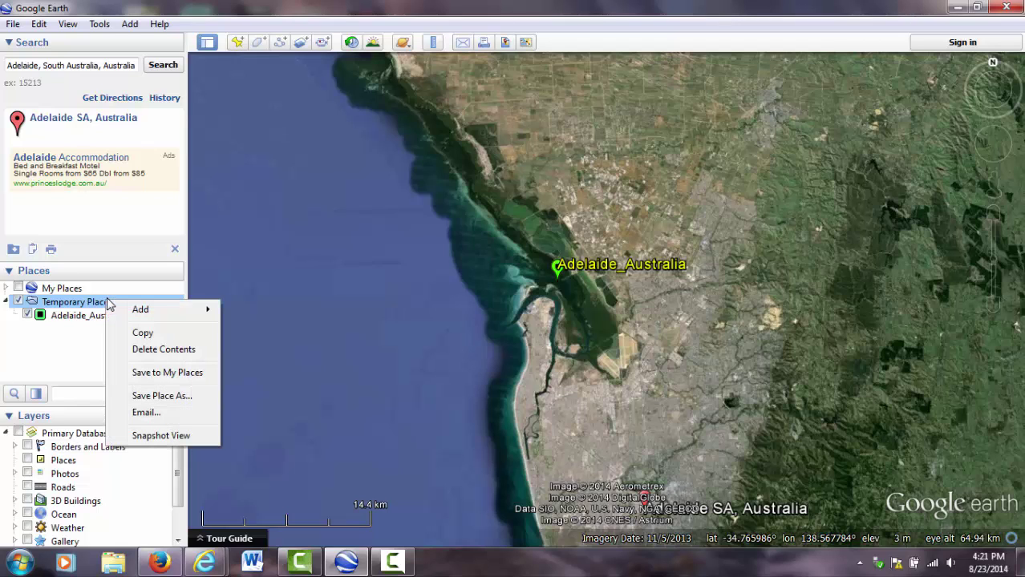
{"action": "mouse_move", "coordinate": [129, 311]}
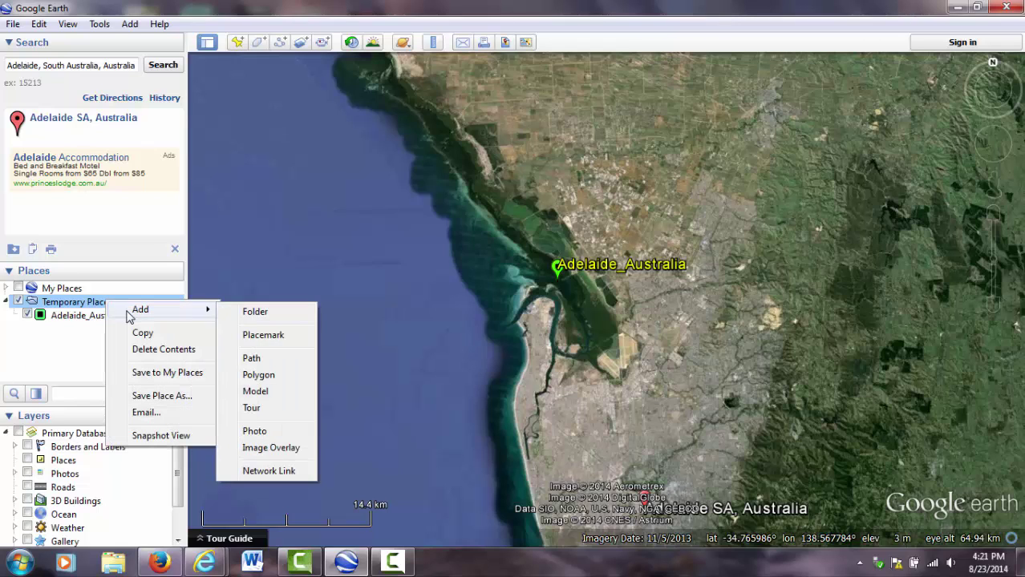
{"action": "left_click", "coordinate": [263, 312]}
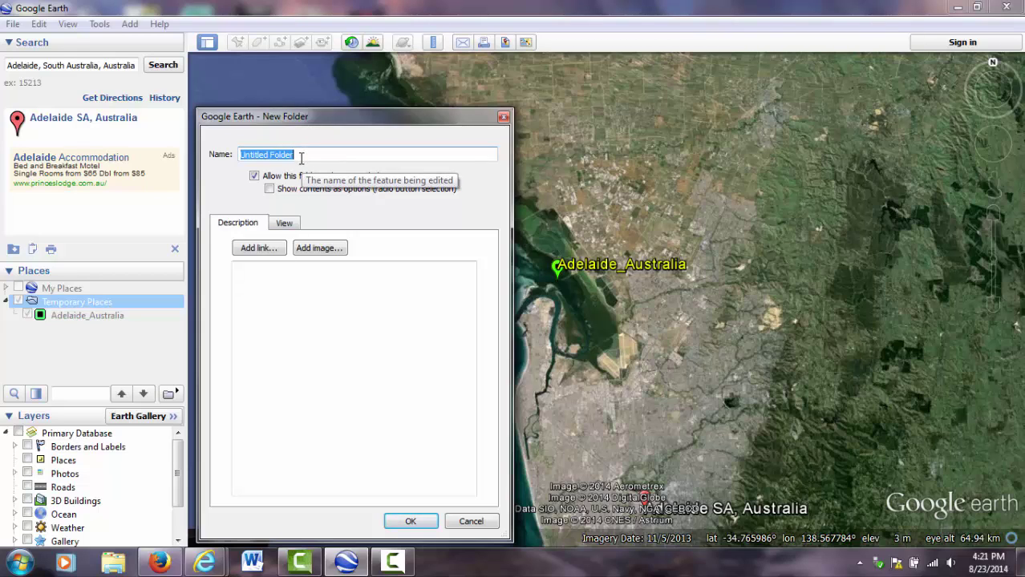
{"action": "type", "text": "Preojects_"}
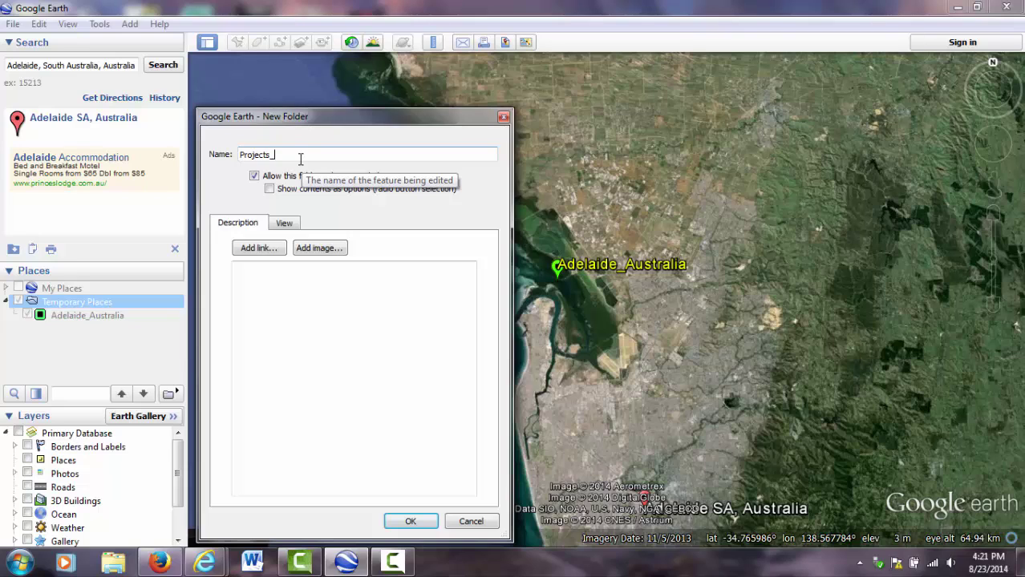
{"action": "type", "text": "Mo"}
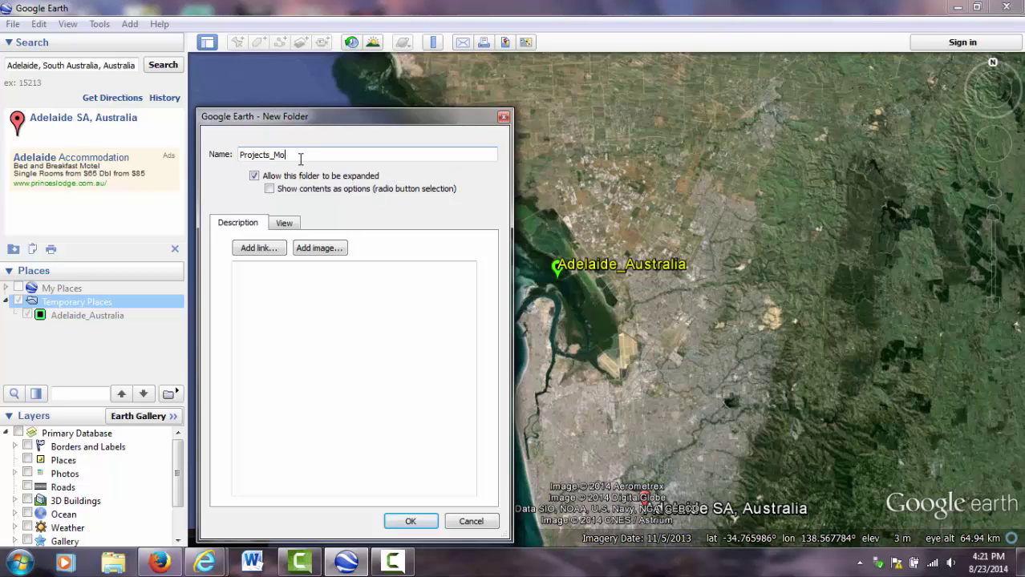
{"action": "type", "text": "dule1"}
{"action": "left_click", "coordinate": [410, 521]}
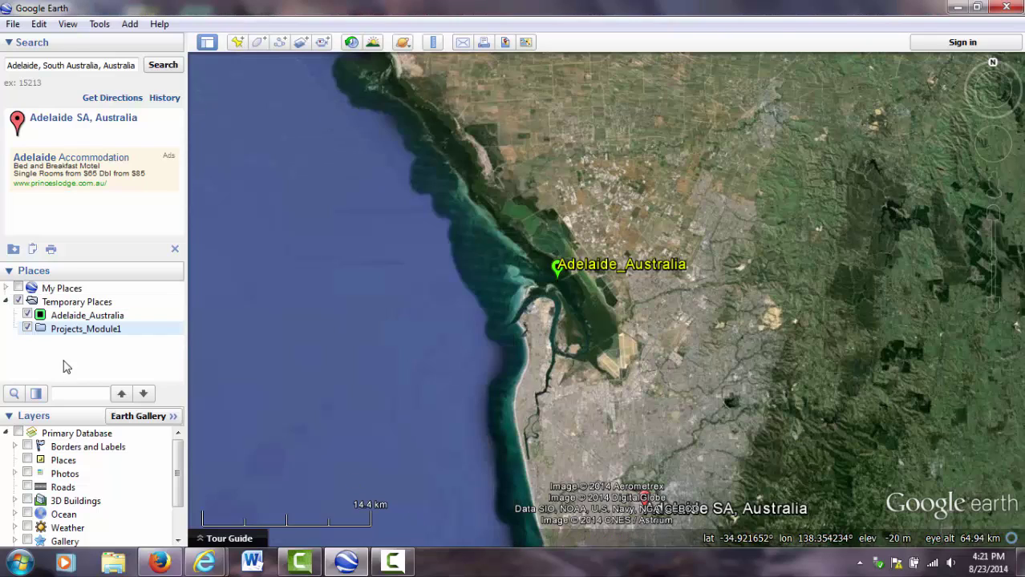
- Move the Adelaide_Australia placemark into the Projects_Module1 folder, and move that folder into My Places
{"action": "left_click_drag", "start_coordinate": [77, 314], "coordinate": [104, 335]}
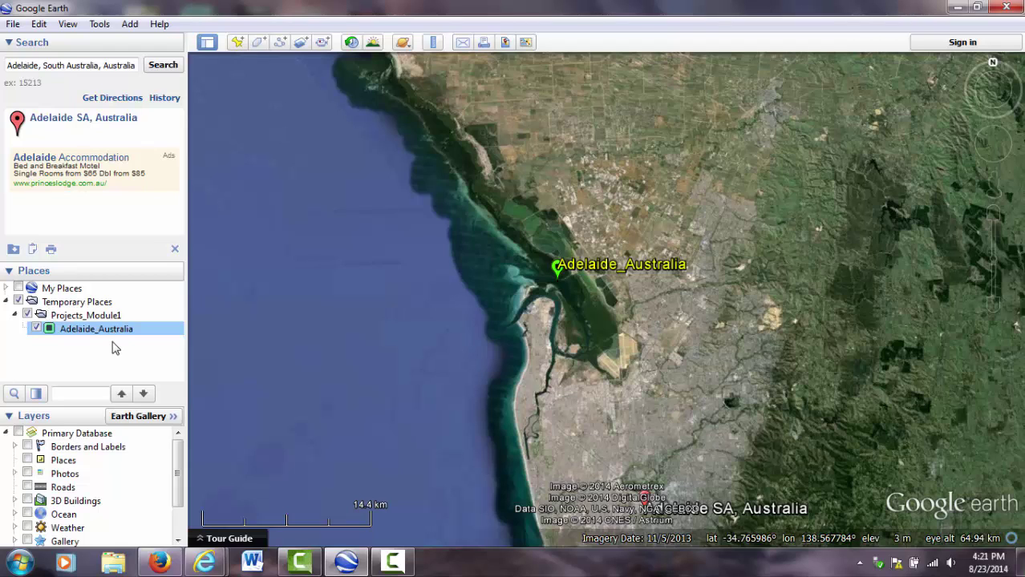
{"action": "left_click", "coordinate": [78, 316]}
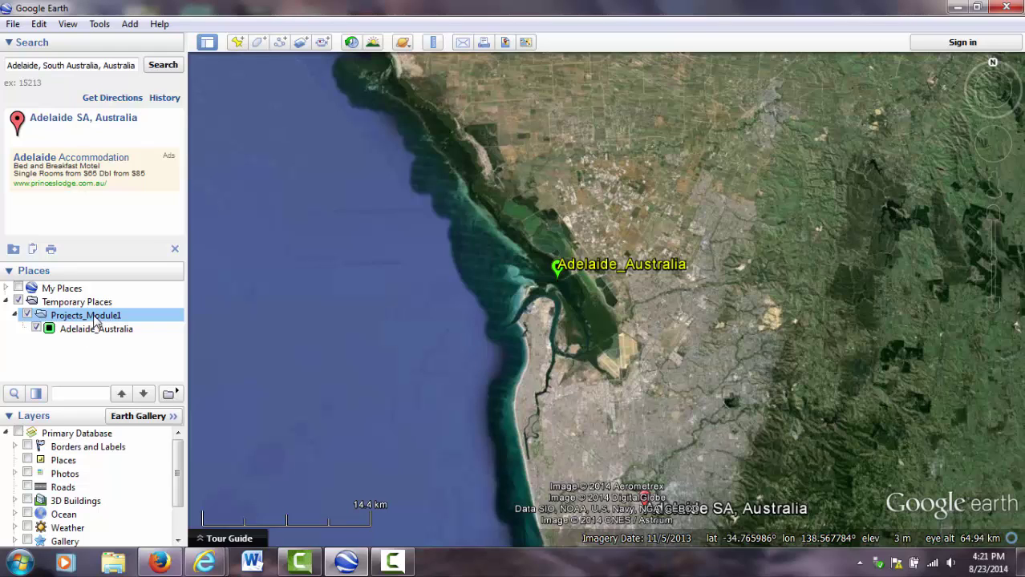
{"action": "left_click_drag", "start_coordinate": [106, 317], "coordinate": [120, 285]}
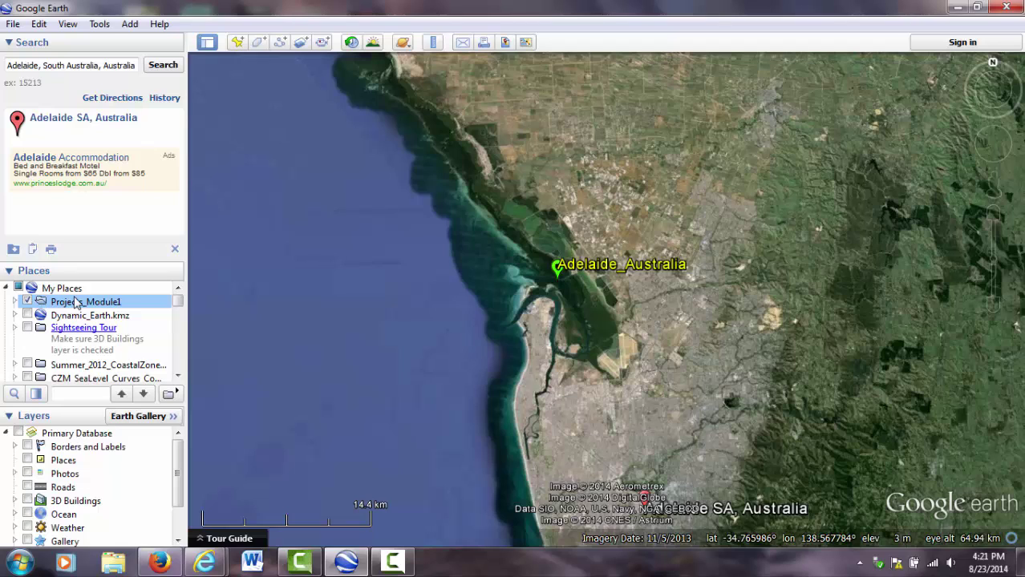
{"action": "right_click", "coordinate": [106, 308]}
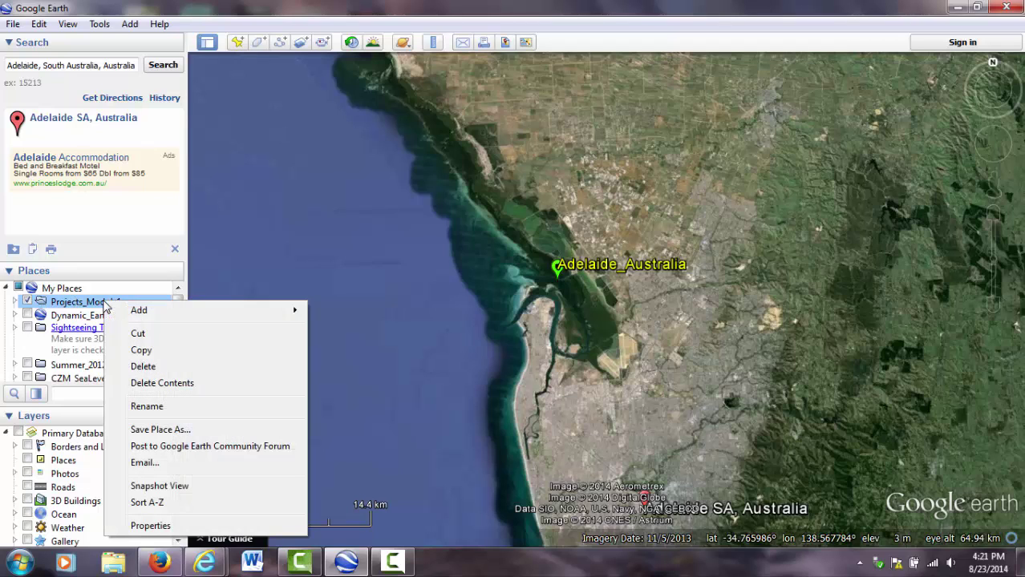
{"action": "left_click", "coordinate": [171, 432]}
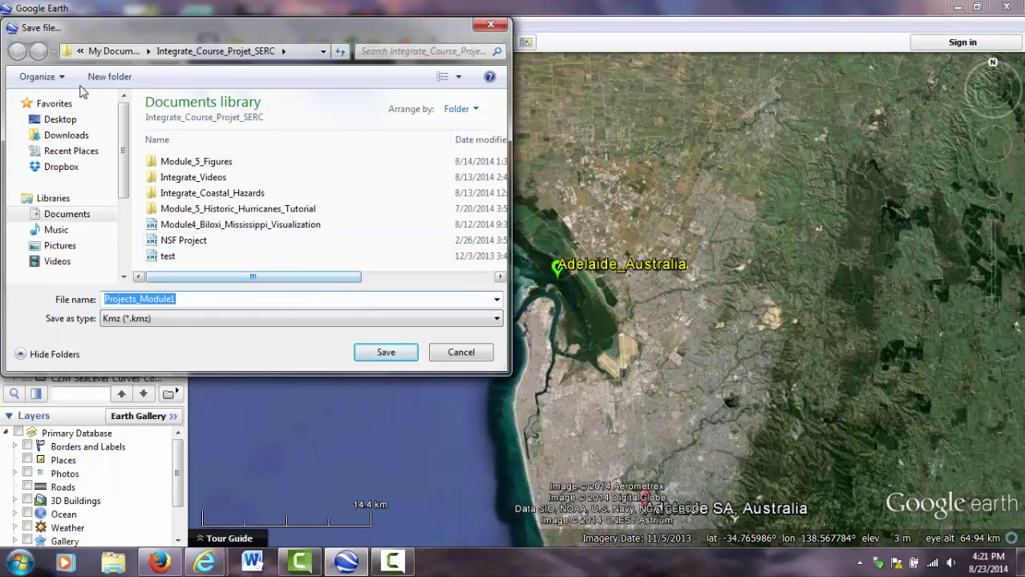
{"action": "left_click", "coordinate": [120, 51]}
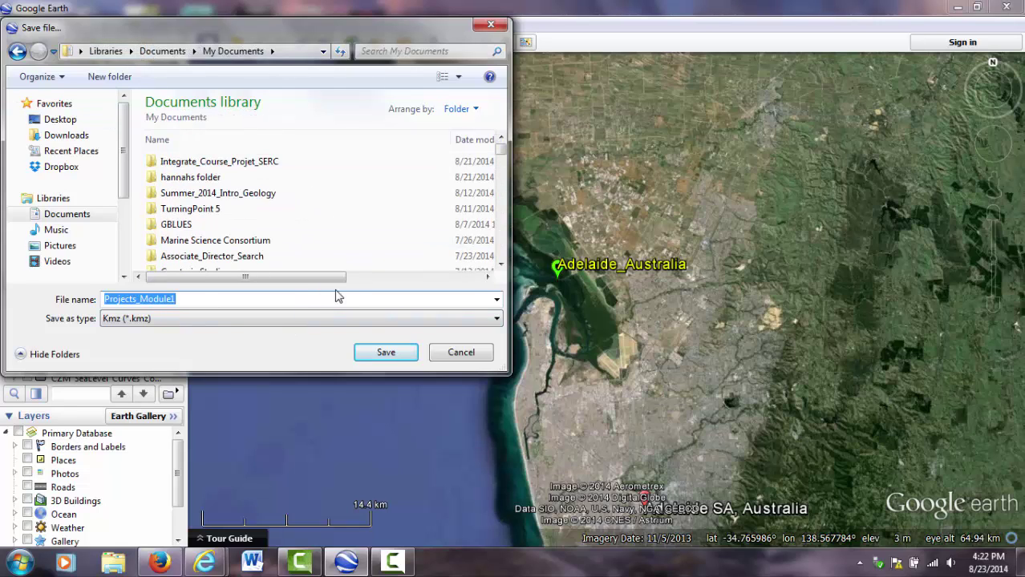
{"action": "left_click", "coordinate": [462, 353]}
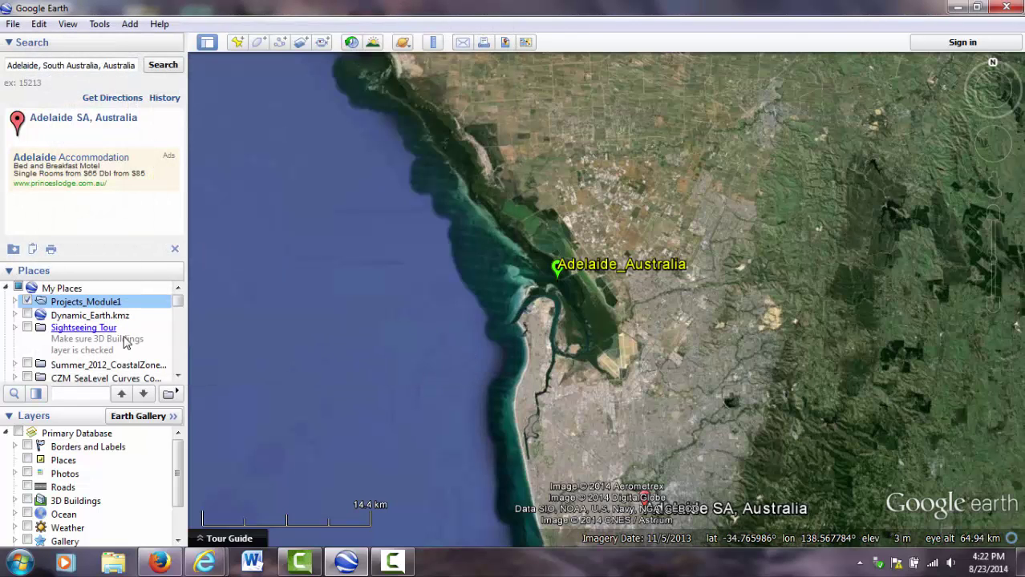
- Start a new polygon in Projects_Module1 along the southeastern dike of the large green pond northwest of the Adelaide_Australia placemark
{"action": "left_click", "coordinate": [14, 303]}
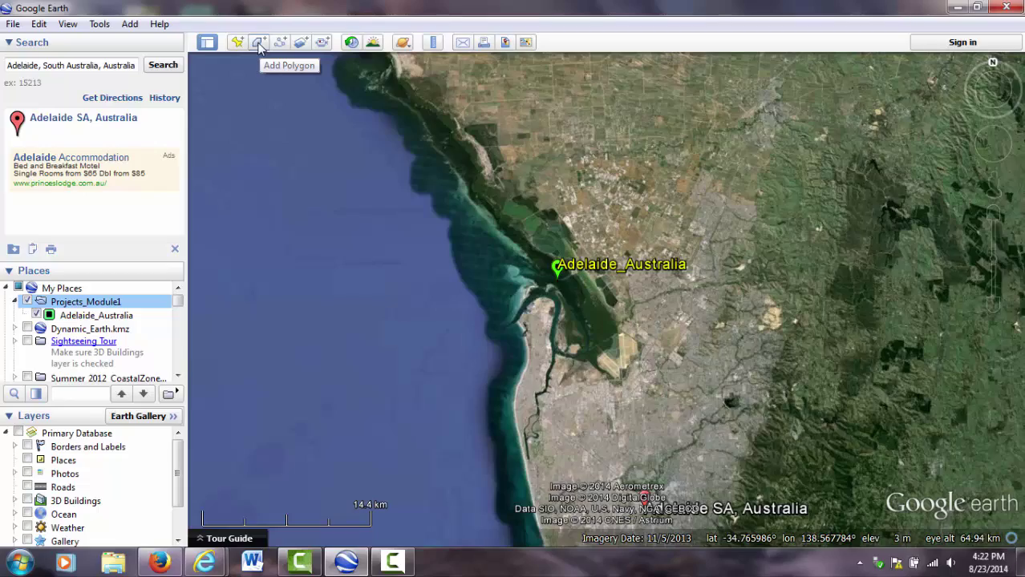
{"action": "scroll", "coordinate": [469, 260], "scroll_direction": "up", "scroll_amount": 5}
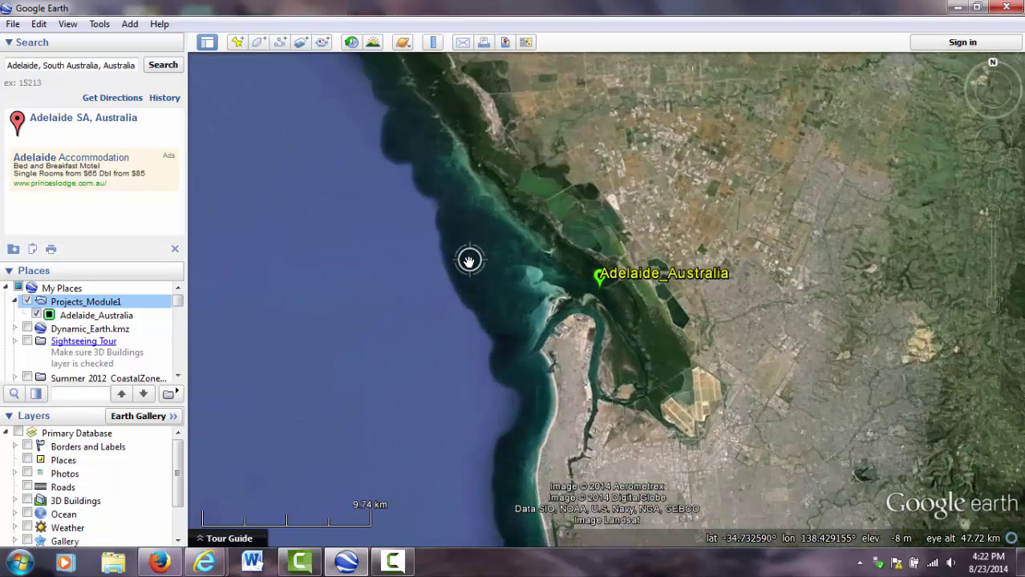
{"action": "scroll", "coordinate": [469, 241], "scroll_direction": "up", "scroll_amount": 4}
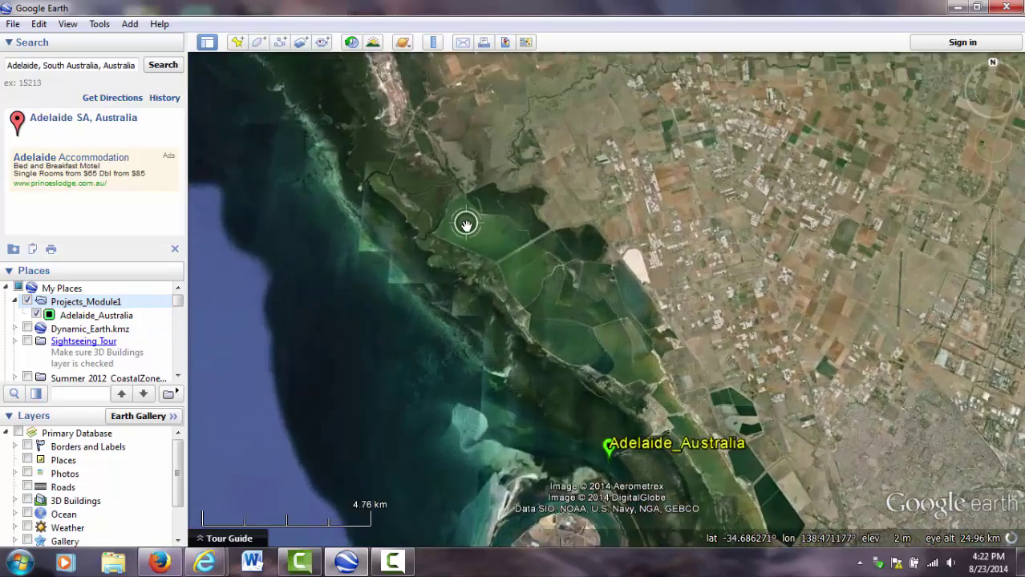
{"action": "scroll", "coordinate": [466, 223], "scroll_direction": "up", "scroll_amount": 3}
{"action": "scroll", "coordinate": [492, 242], "scroll_direction": "up", "scroll_amount": 3}
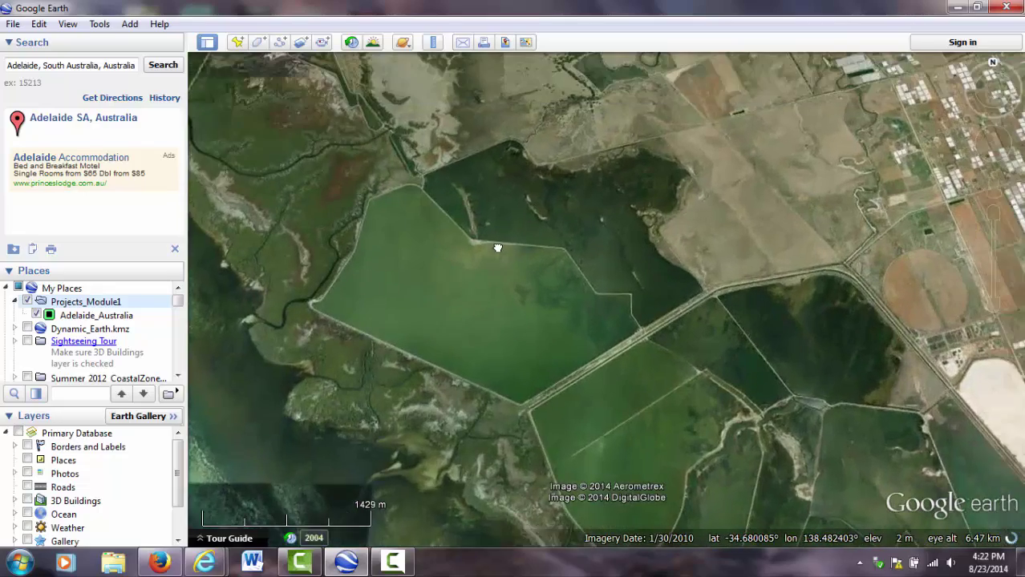
{"action": "left_click_drag", "start_coordinate": [582, 332], "coordinate": [606, 270]}
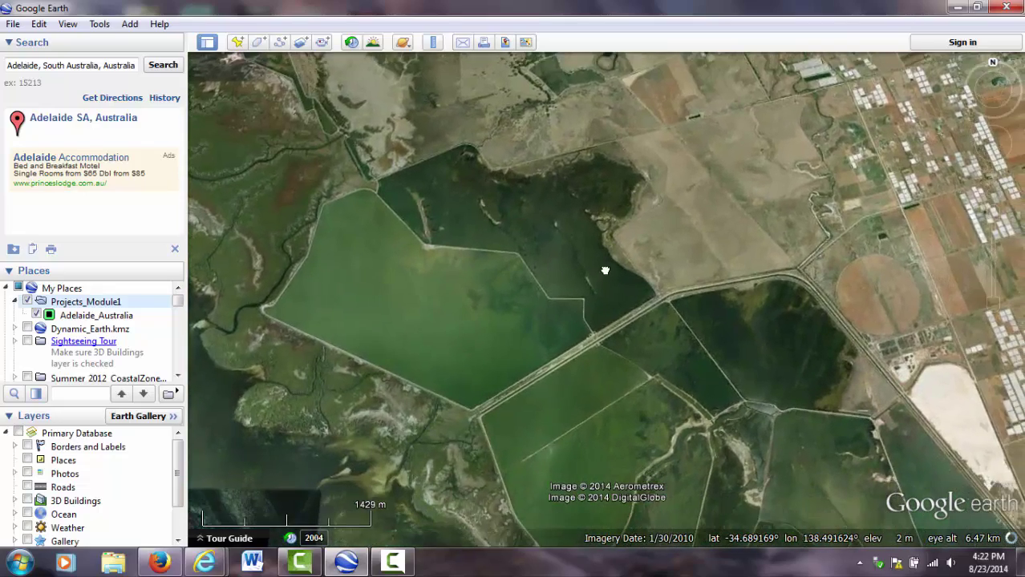
{"action": "scroll", "coordinate": [539, 285], "scroll_direction": "up", "scroll_amount": 3}
{"action": "left_click_drag", "start_coordinate": [385, 181], "coordinate": [470, 228]}
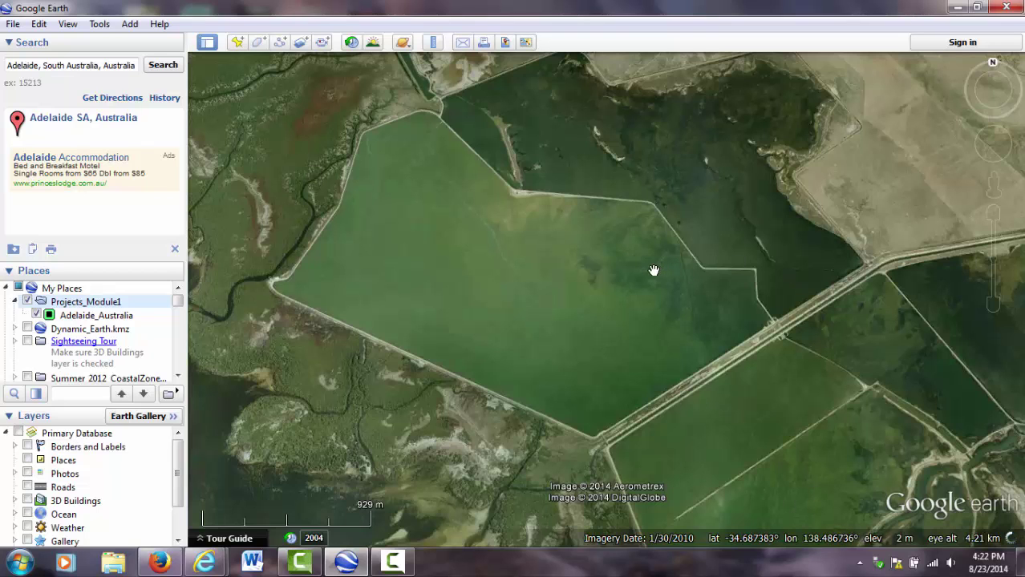
{"action": "left_click_drag", "start_coordinate": [505, 231], "coordinate": [522, 244]}
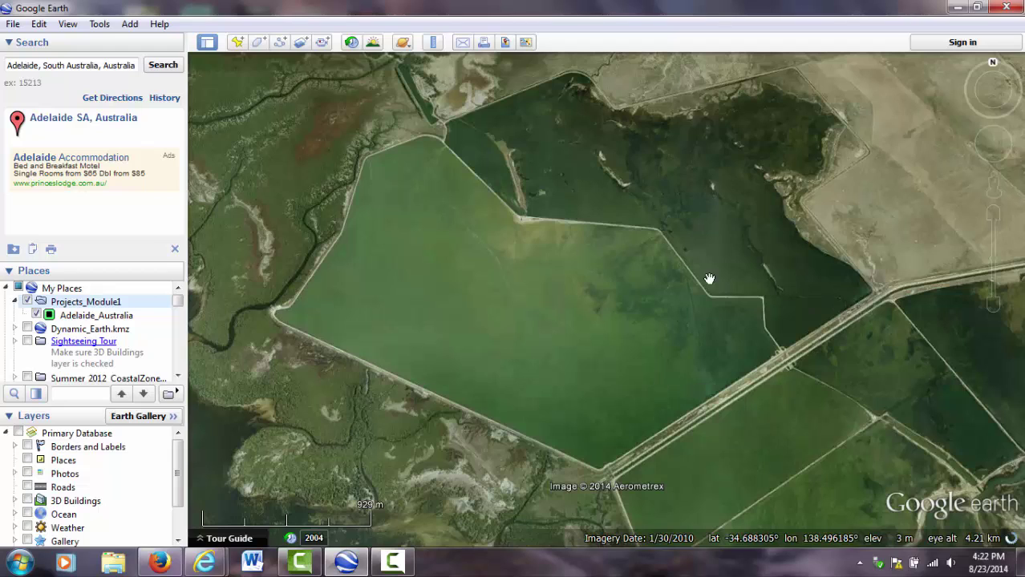
{"action": "left_click", "coordinate": [259, 46]}
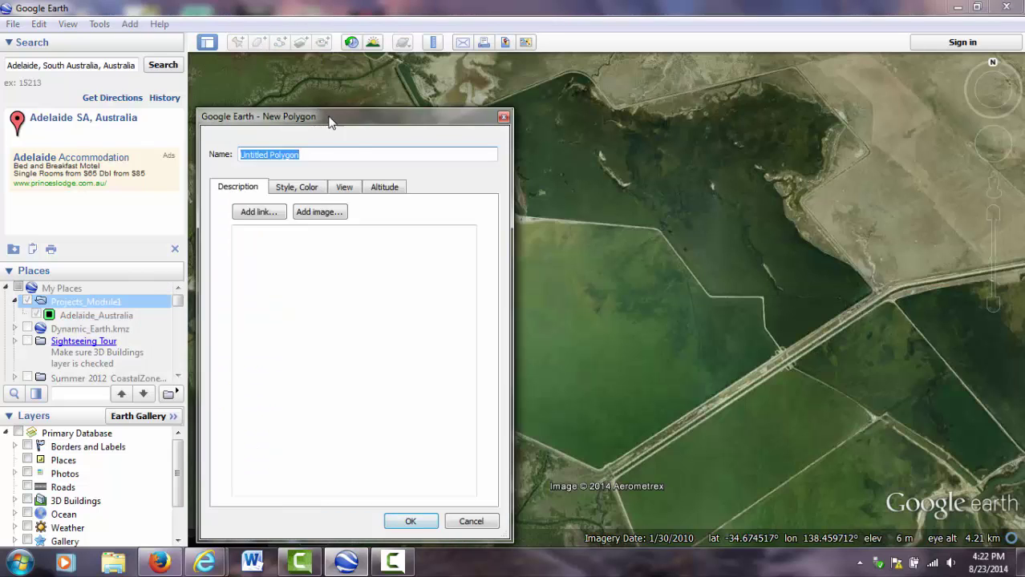
{"action": "left_click_drag", "start_coordinate": [359, 123], "coordinate": [233, 122]}
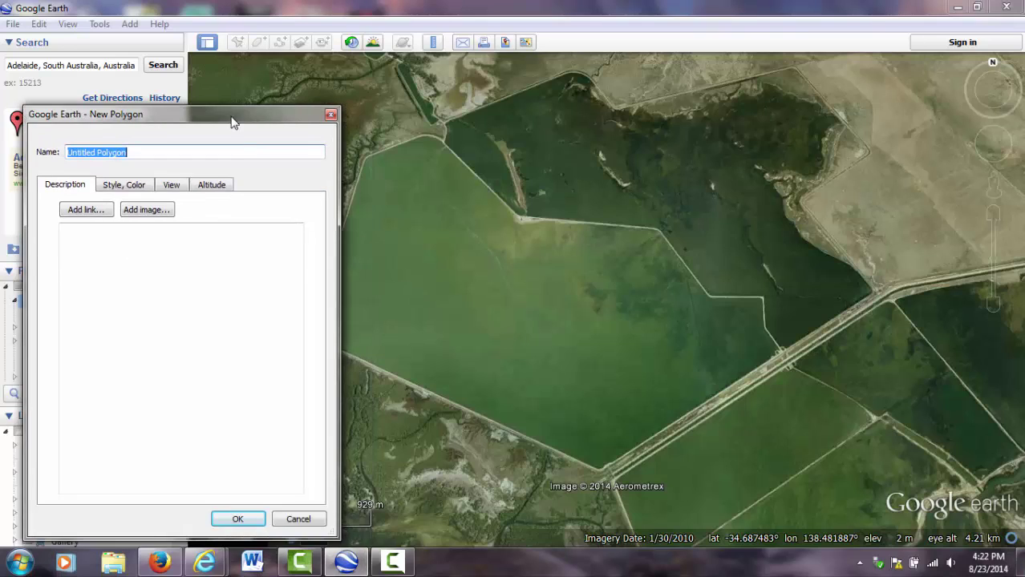
{"action": "left_click", "coordinate": [601, 472]}
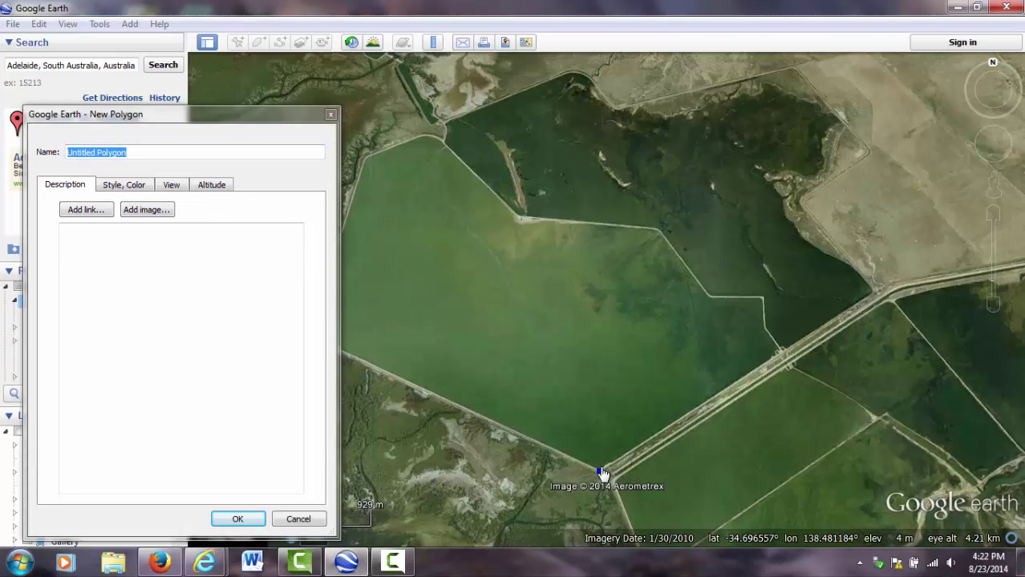
{"action": "left_click", "coordinate": [779, 350]}
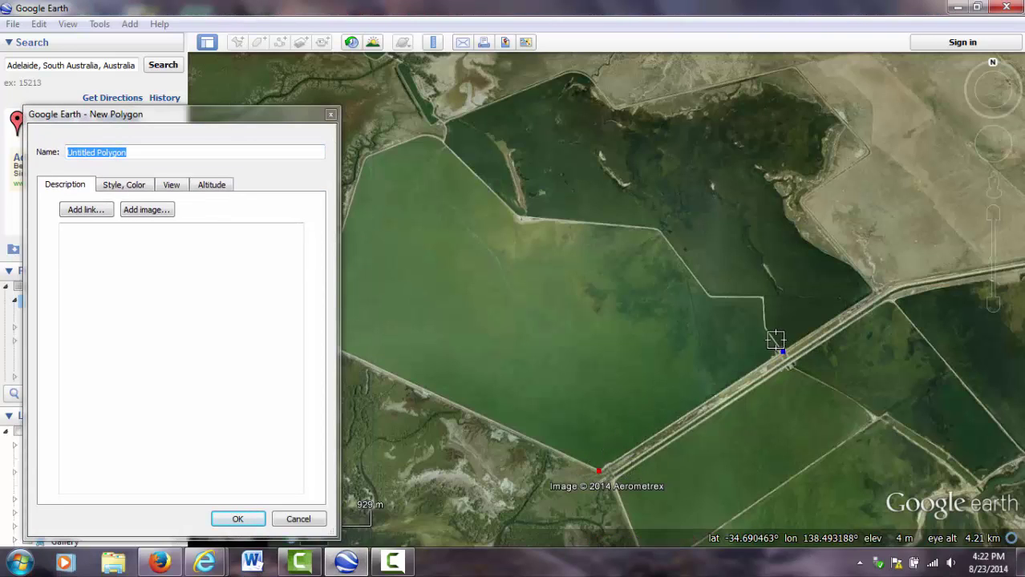
- Trace the polygon along the pond's northeastern bank, around its northern corner and onto the upper western bank
{"action": "left_click", "coordinate": [764, 323]}
{"action": "left_click", "coordinate": [761, 302]}
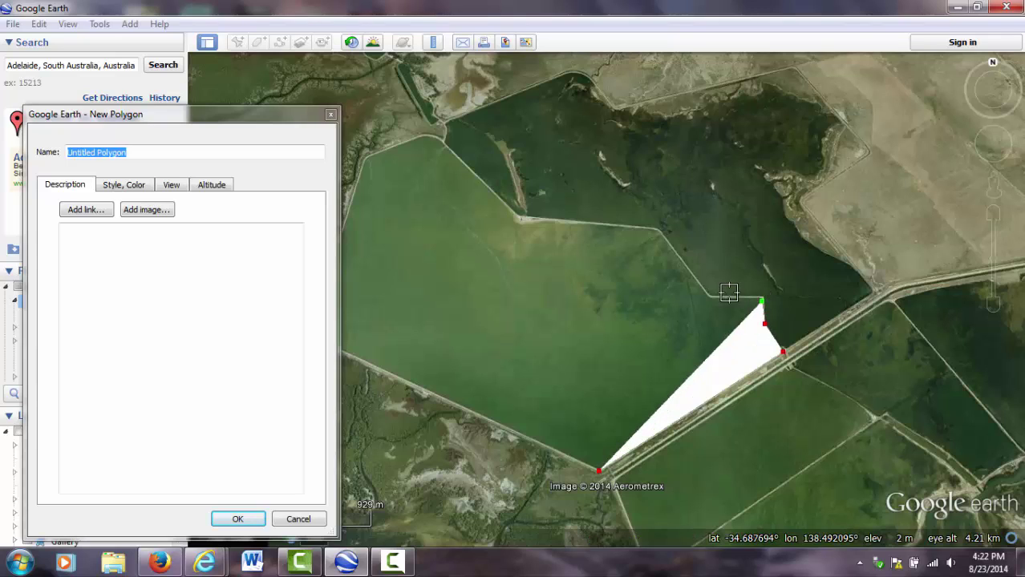
{"action": "left_click", "coordinate": [712, 300]}
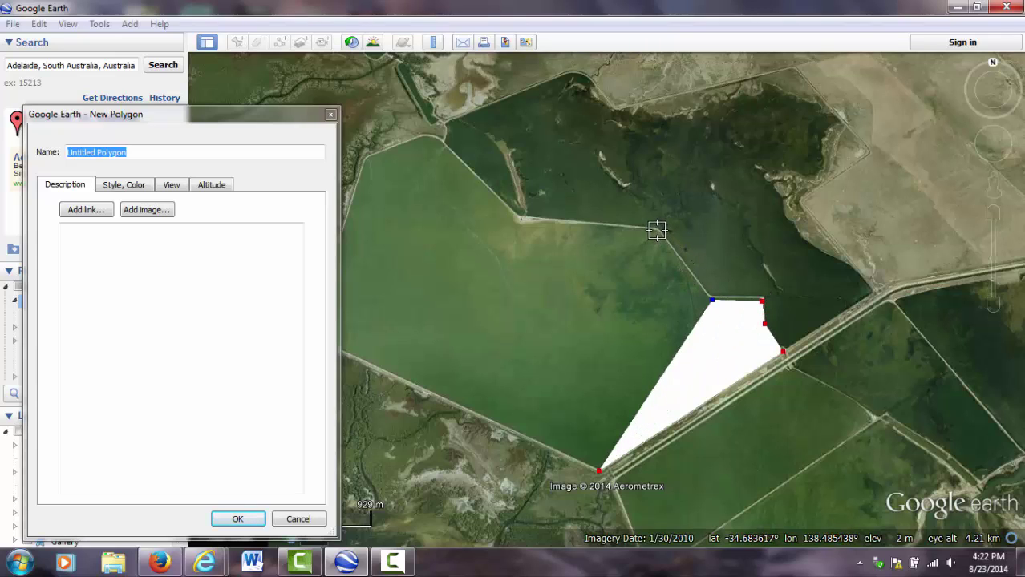
{"action": "left_click", "coordinate": [656, 231]}
{"action": "left_click", "coordinate": [523, 219]}
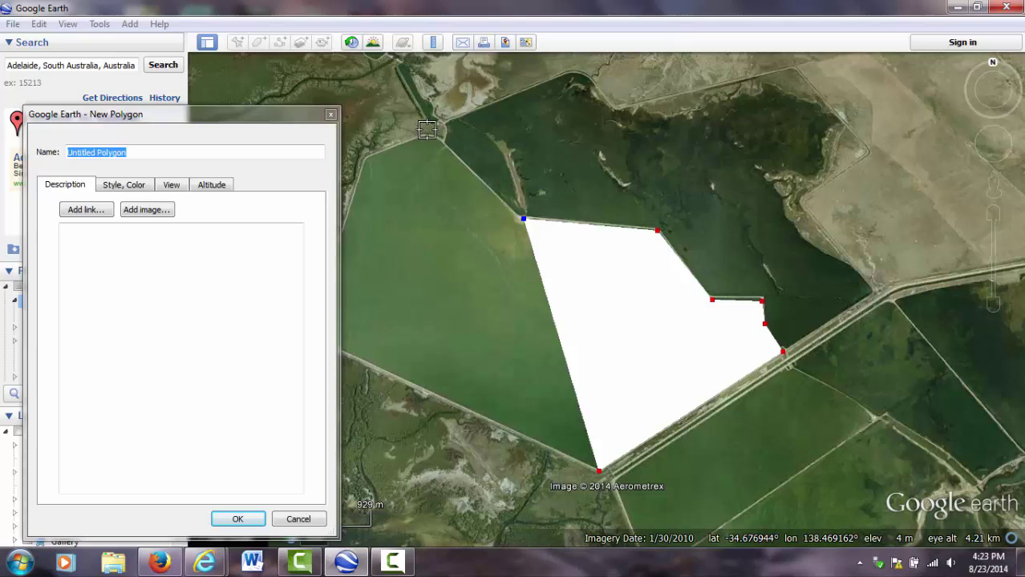
{"action": "left_click", "coordinate": [435, 134]}
{"action": "left_click", "coordinate": [367, 158]}
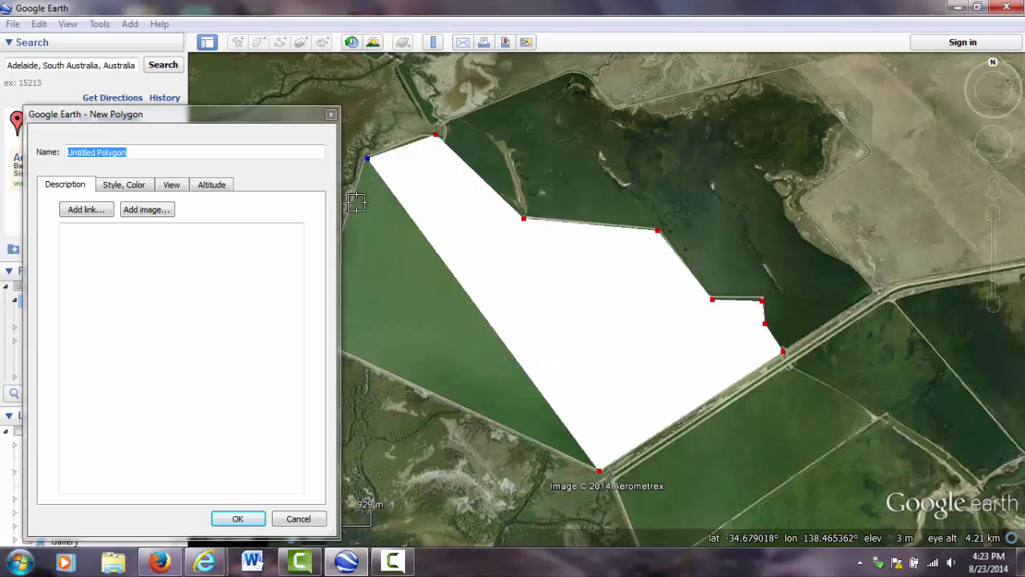
{"action": "left_click", "coordinate": [356, 206]}
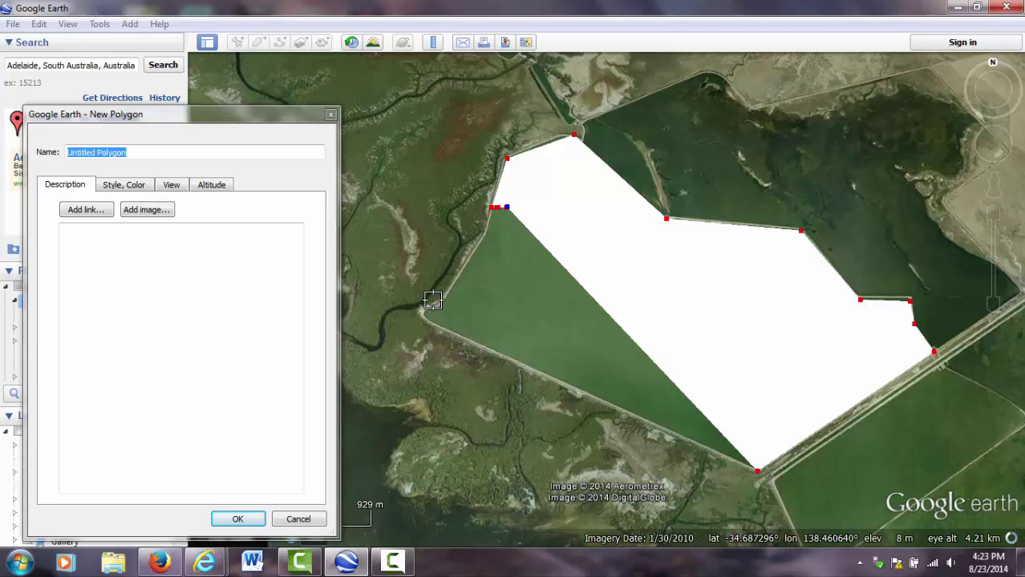
- Remove the misplaced polygon vertices back to the single point on the pond's upper western bank
{"action": "left_click", "coordinate": [435, 311]}
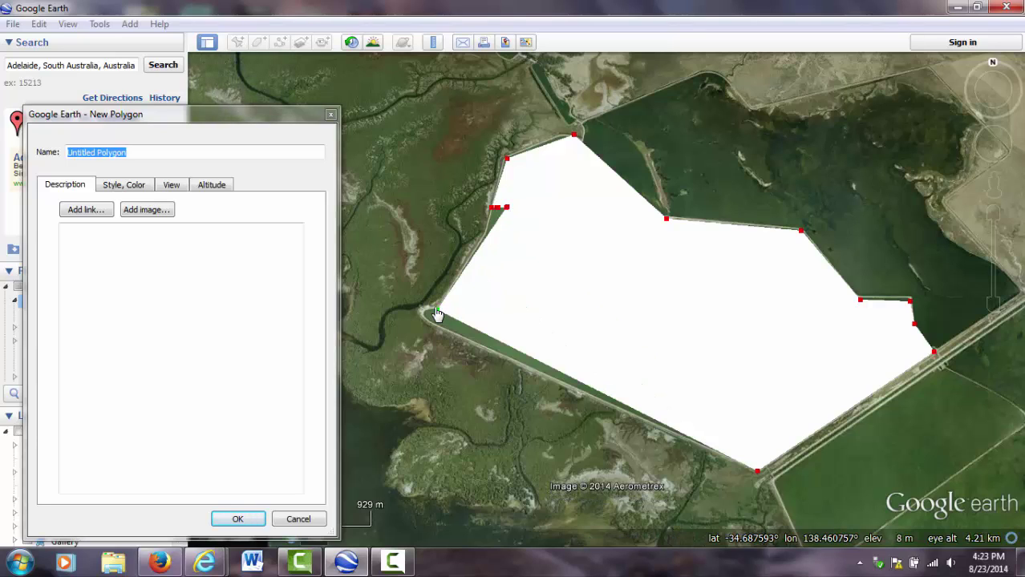
{"action": "right_click", "coordinate": [436, 311]}
{"action": "right_click", "coordinate": [437, 311]}
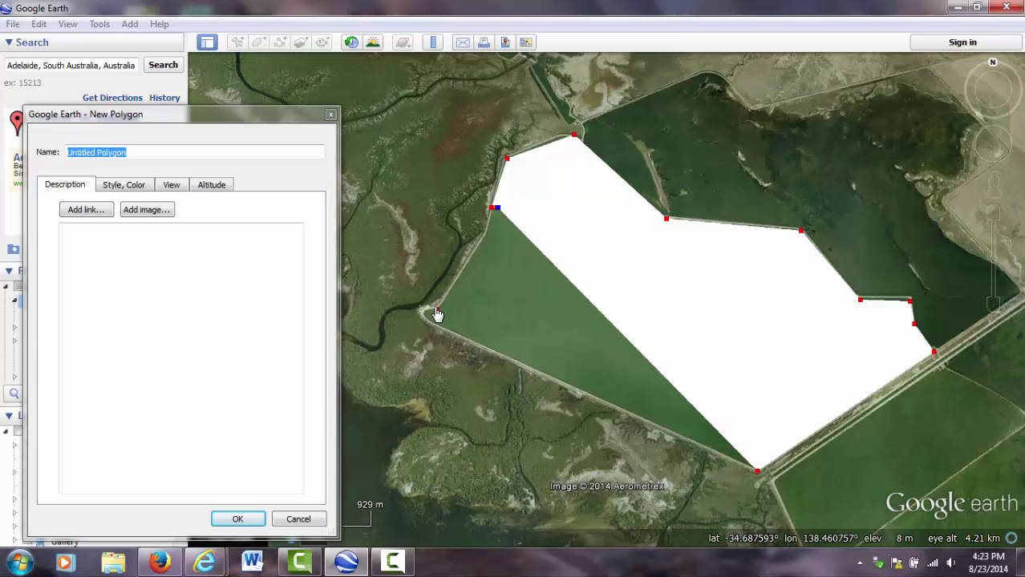
{"action": "right_click", "coordinate": [436, 311]}
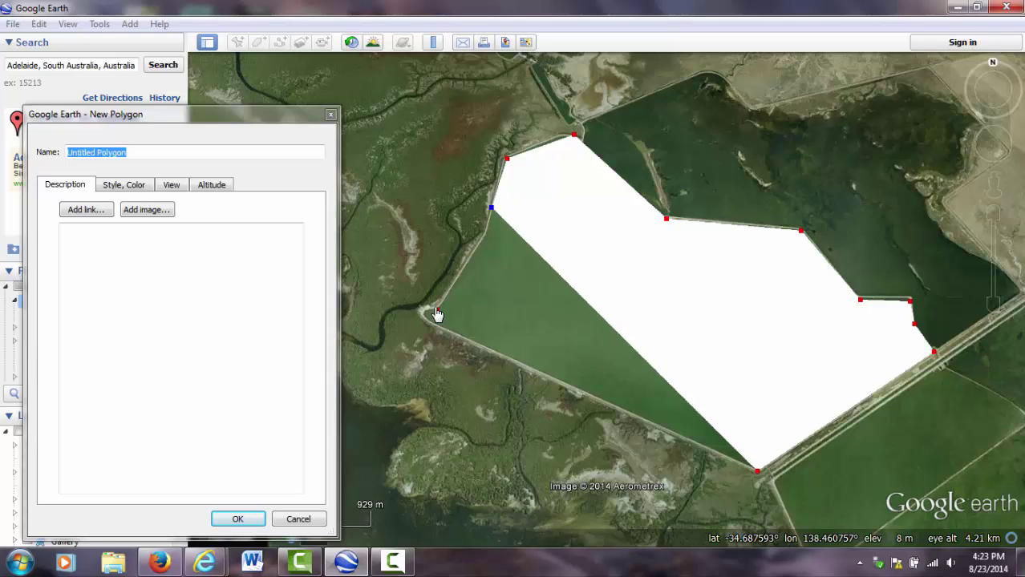
- Complete the polygon outline down the pond's western bank, around the western corner and back to the southern starting corner
{"action": "left_click", "coordinate": [473, 253]}
{"action": "left_click", "coordinate": [444, 296]}
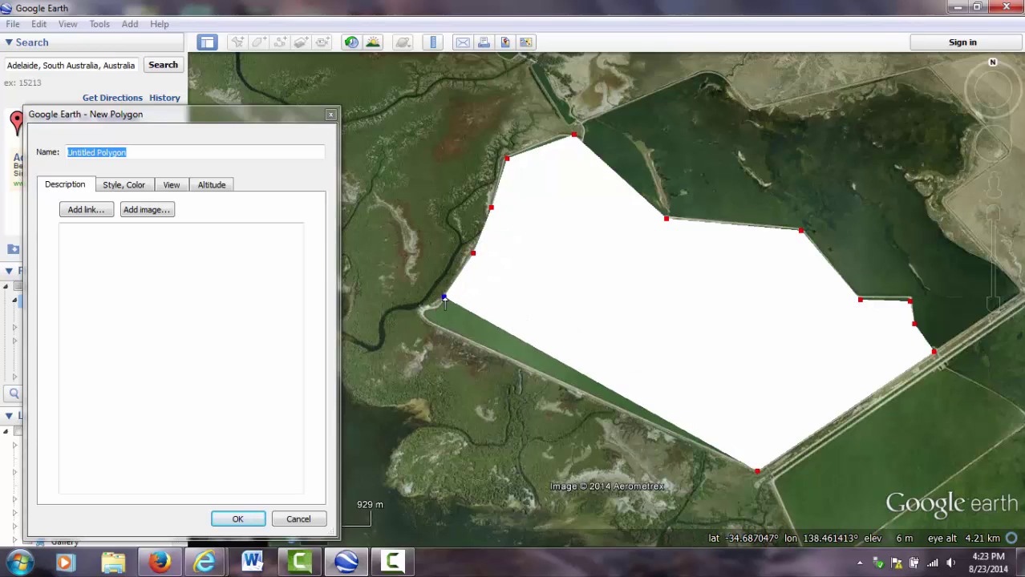
{"action": "left_click", "coordinate": [435, 306]}
{"action": "left_click", "coordinate": [424, 319]}
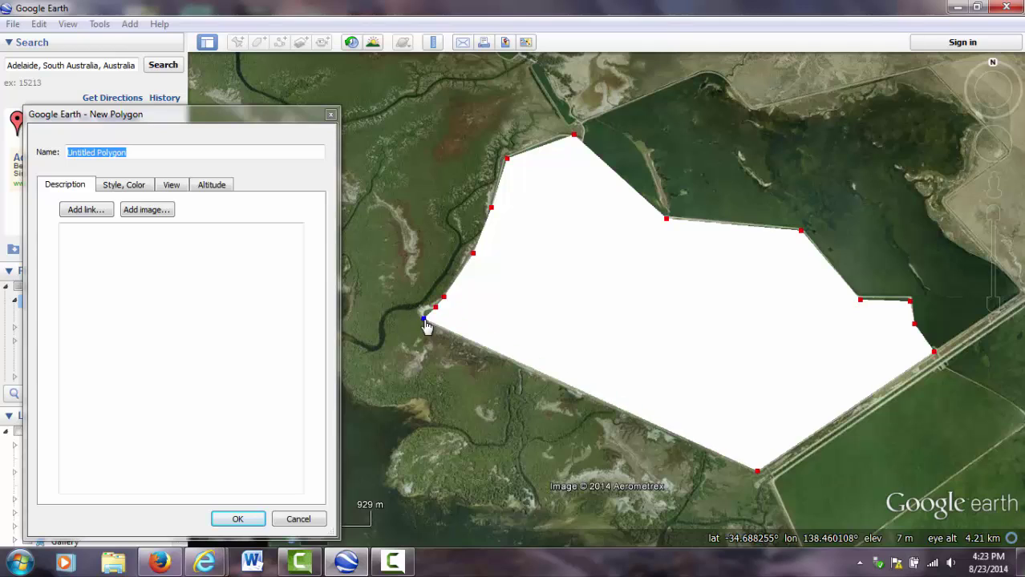
{"action": "left_click", "coordinate": [757, 473]}
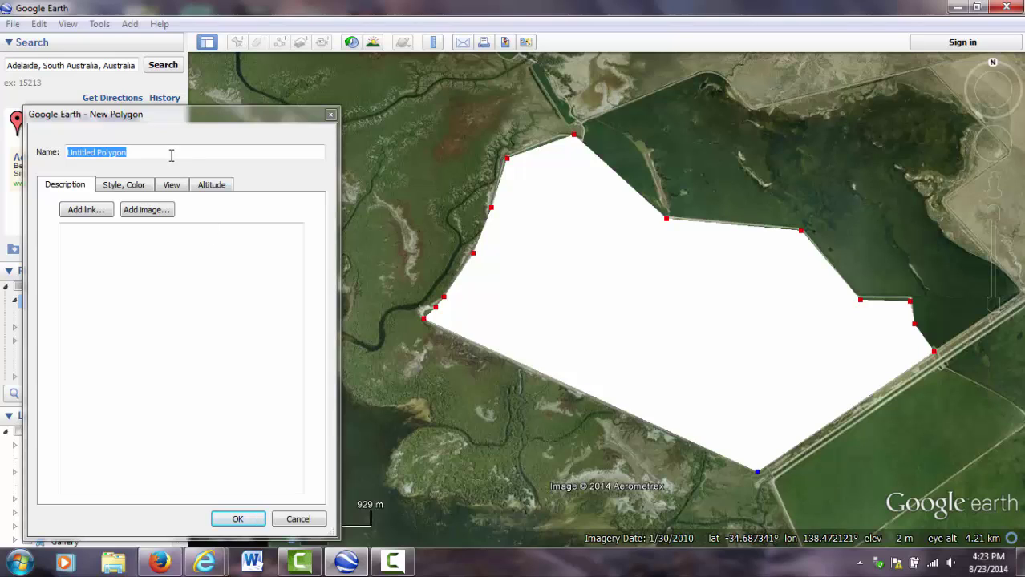
- Name the polygon Area_1 with the description "Impoundment.", create it, and display its information balloon on the map
{"action": "type", "text": "Area_1"}
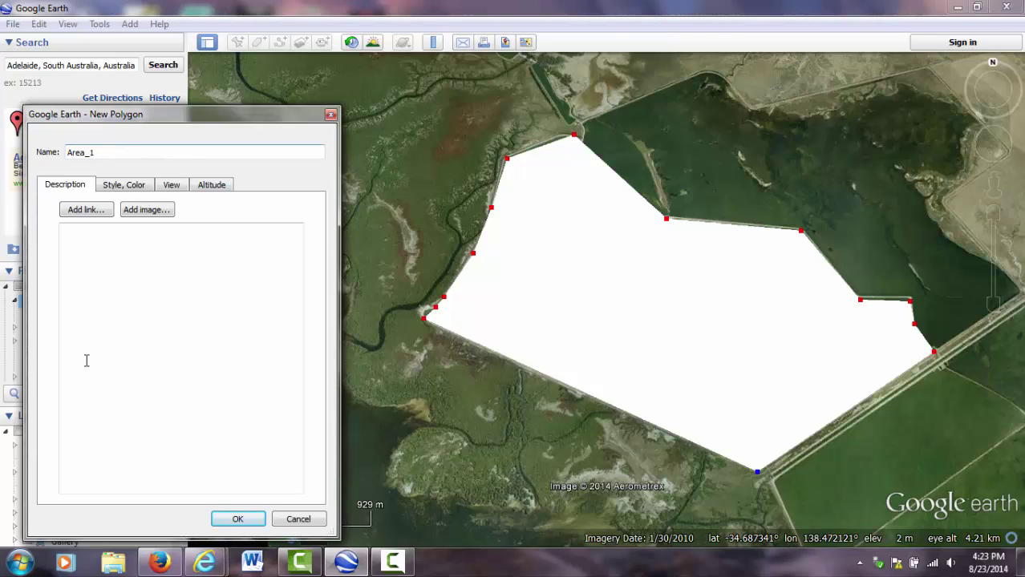
{"action": "left_click", "coordinate": [187, 240]}
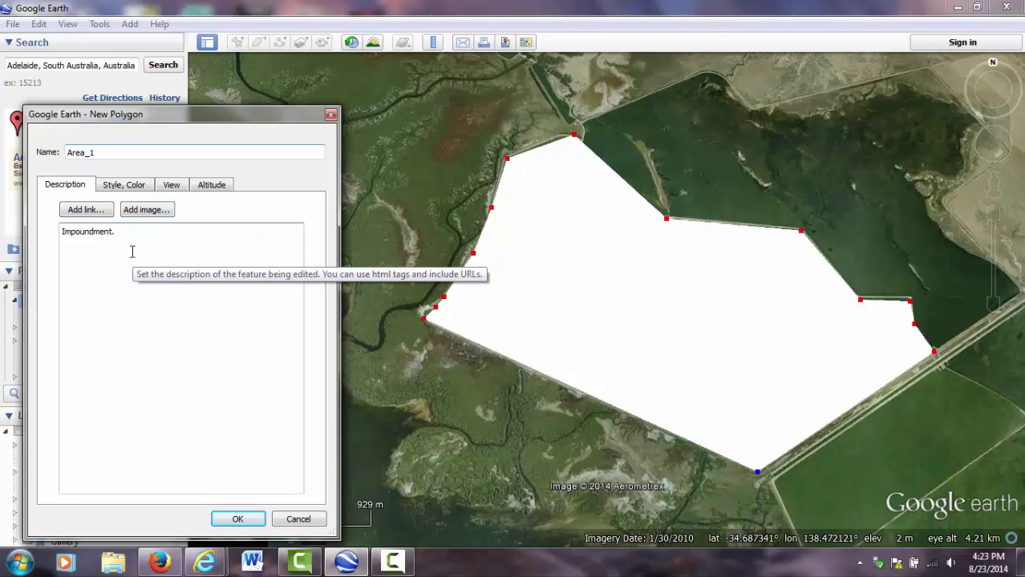
{"action": "left_click", "coordinate": [237, 519]}
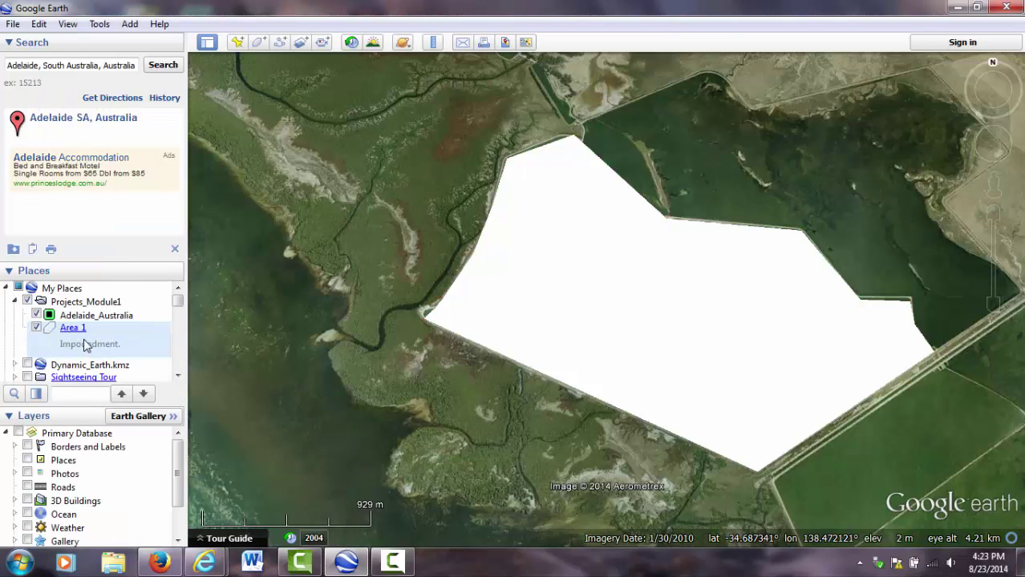
{"action": "left_click", "coordinate": [691, 298]}
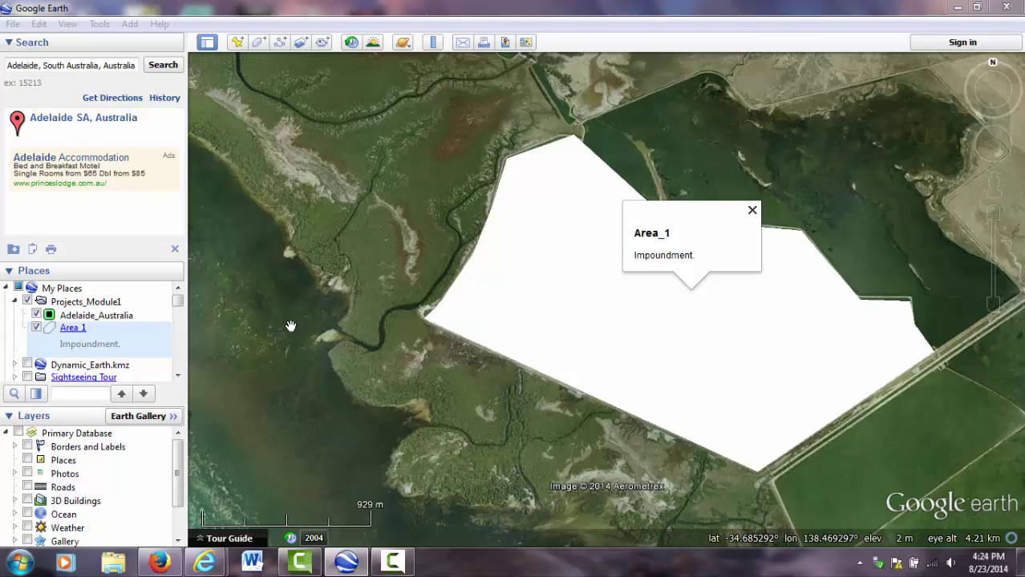
- Edit the Area_1 polygon's properties to set its line color to the basic orange with red 255, green 85 and blue 0
{"action": "right_click", "coordinate": [72, 332]}
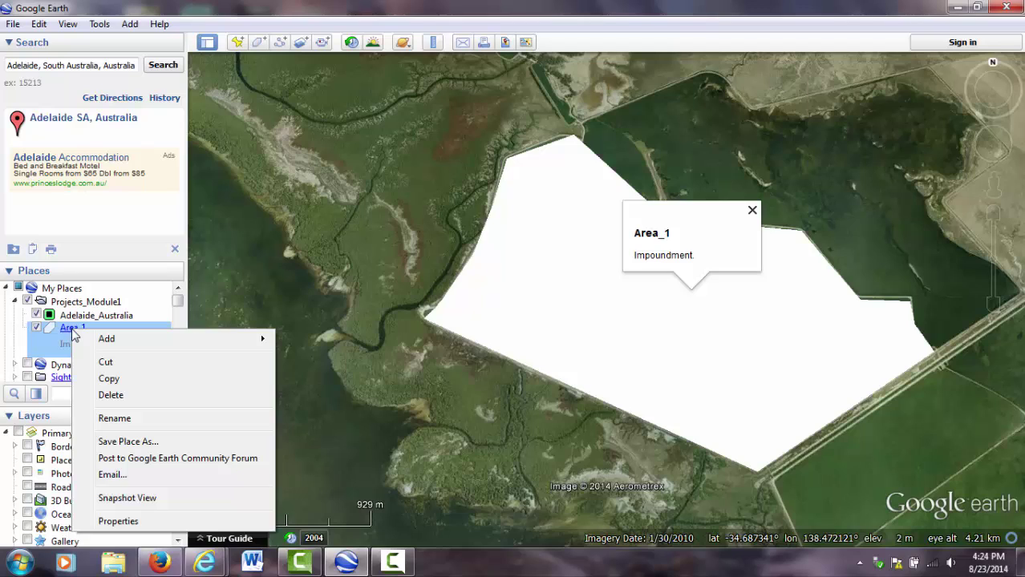
{"action": "left_click", "coordinate": [118, 522]}
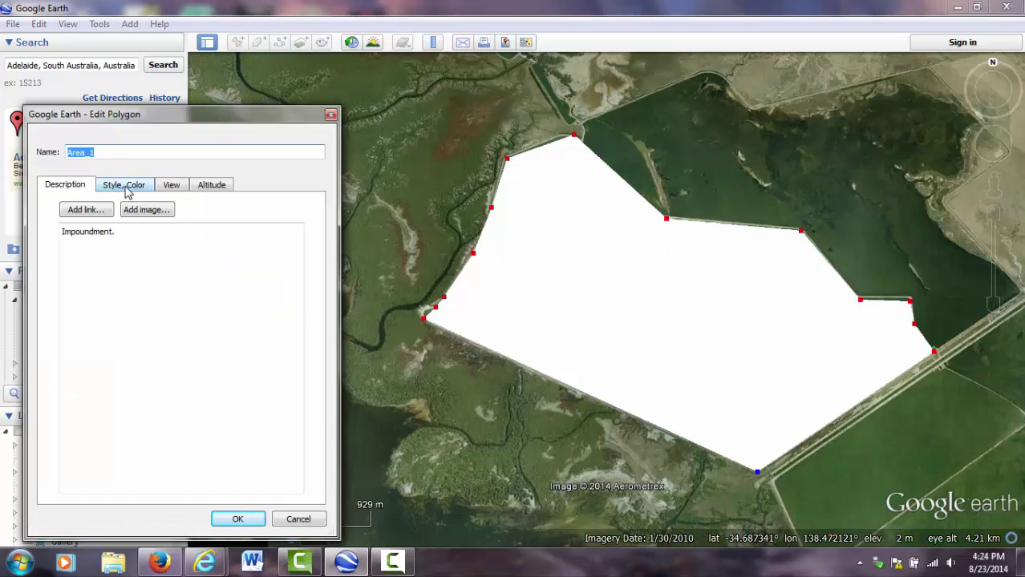
{"action": "left_click", "coordinate": [126, 188]}
{"action": "left_click", "coordinate": [104, 234]}
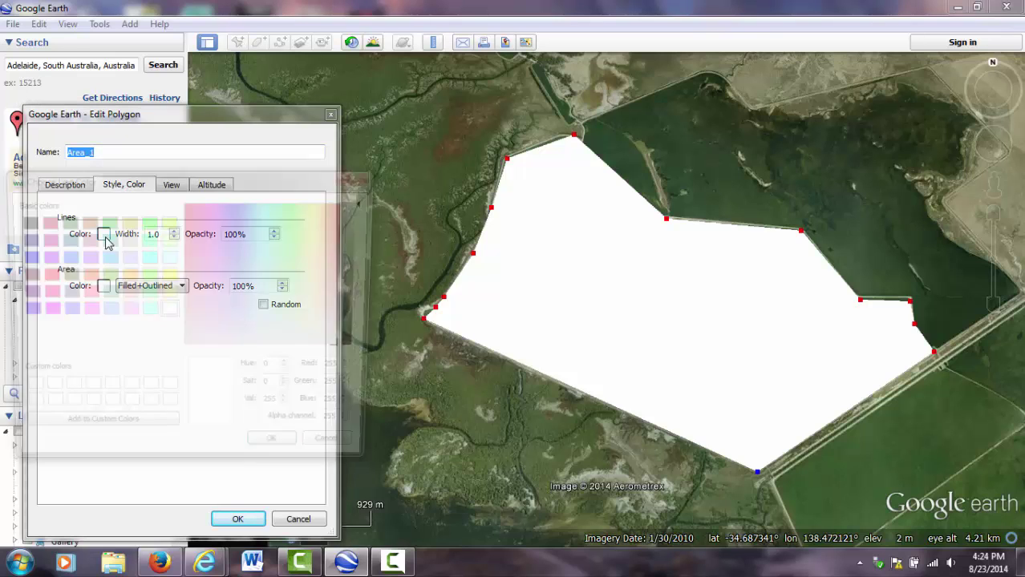
{"action": "left_click", "coordinate": [85, 276]}
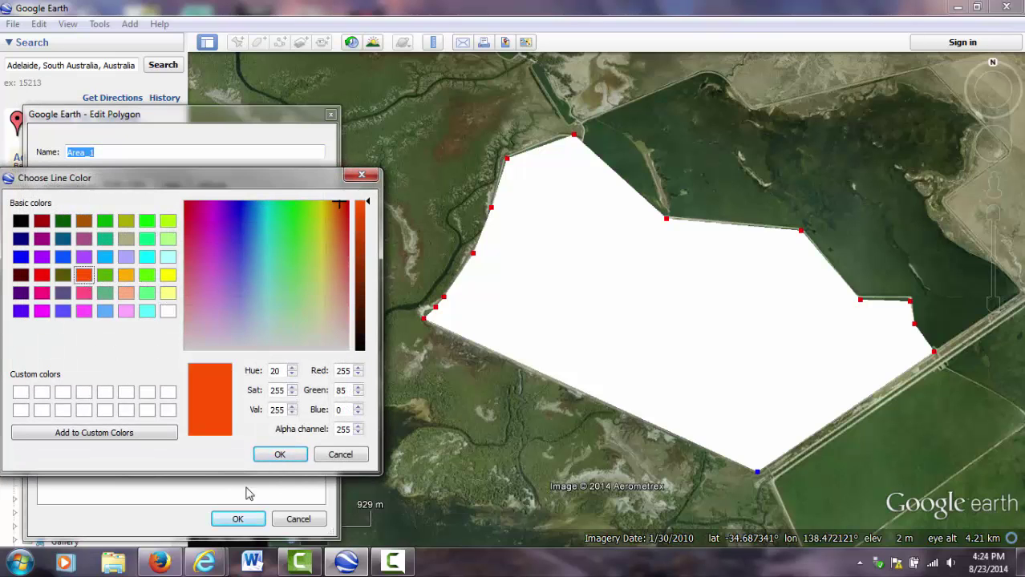
{"action": "left_click", "coordinate": [279, 455]}
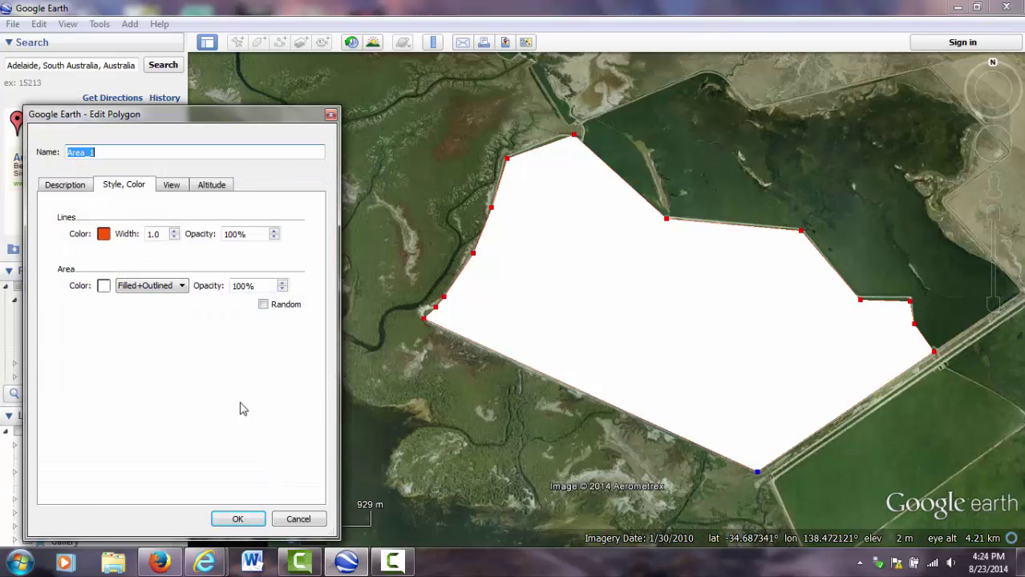
- Set the Area_1 polygon's fill color to the basic bright red and its area opacity to 20%
{"action": "left_click", "coordinate": [103, 287]}
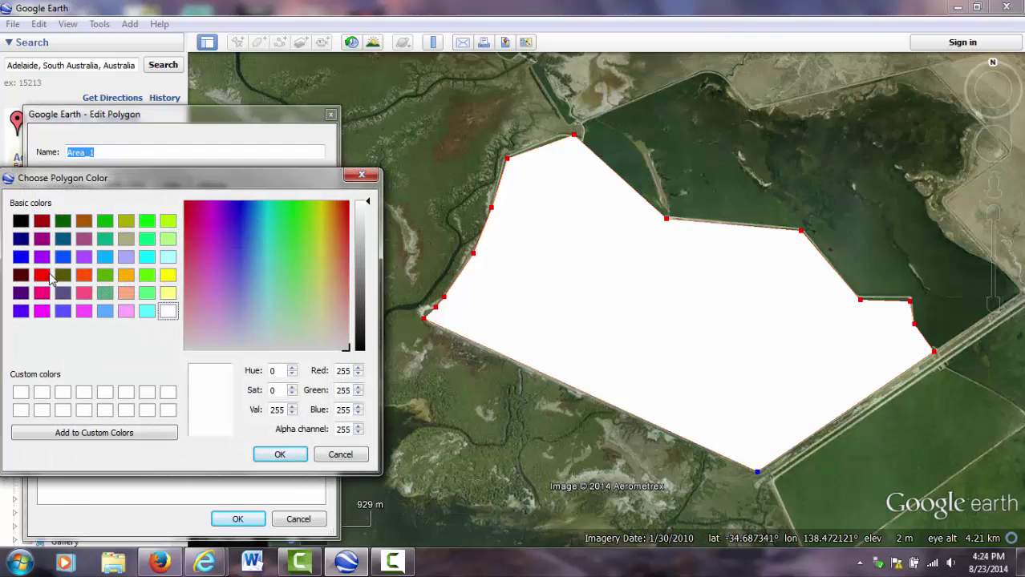
{"action": "left_click", "coordinate": [42, 276]}
{"action": "left_click", "coordinate": [281, 455]}
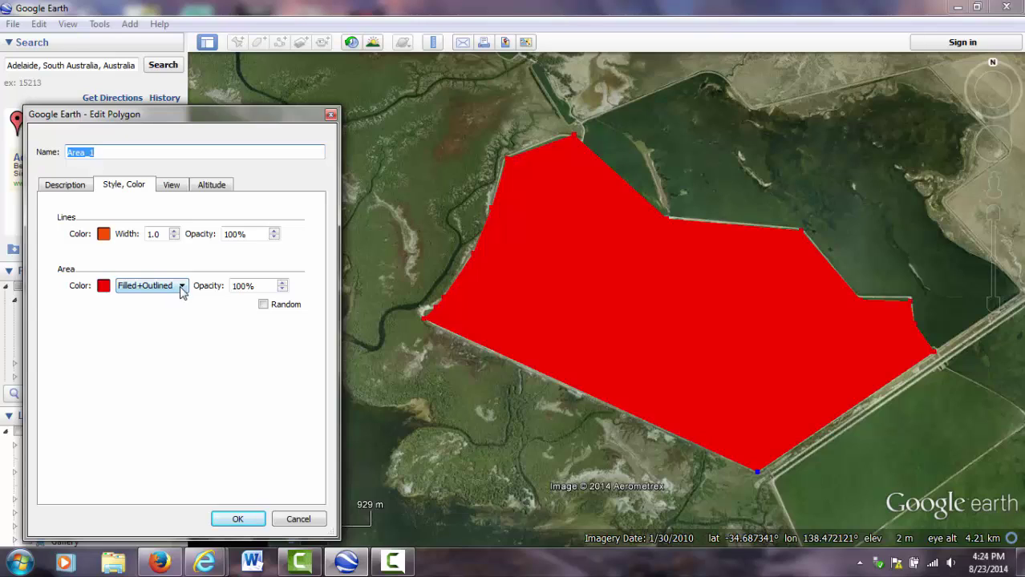
{"action": "left_click", "coordinate": [260, 285]}
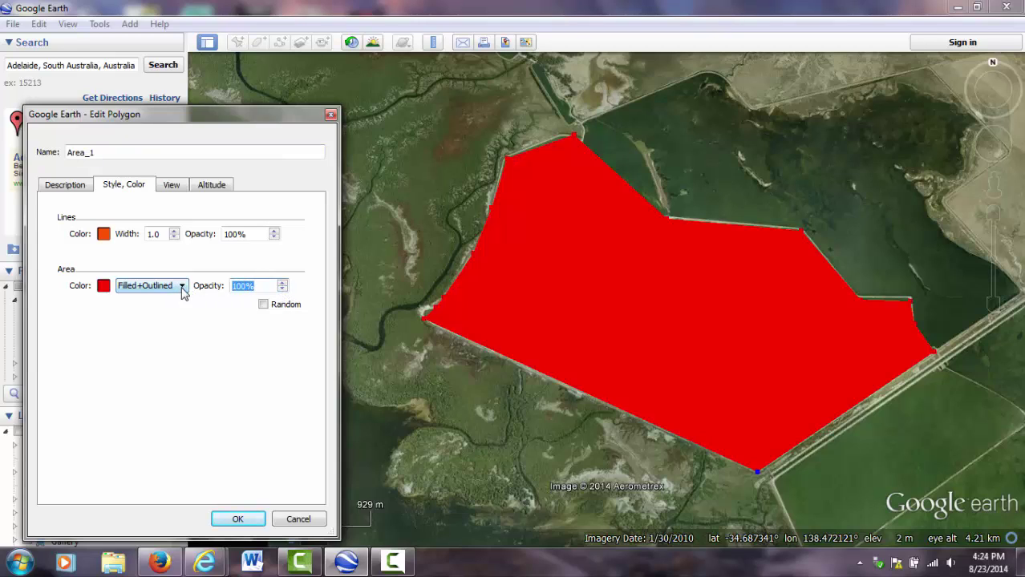
{"action": "type", "text": "20"}
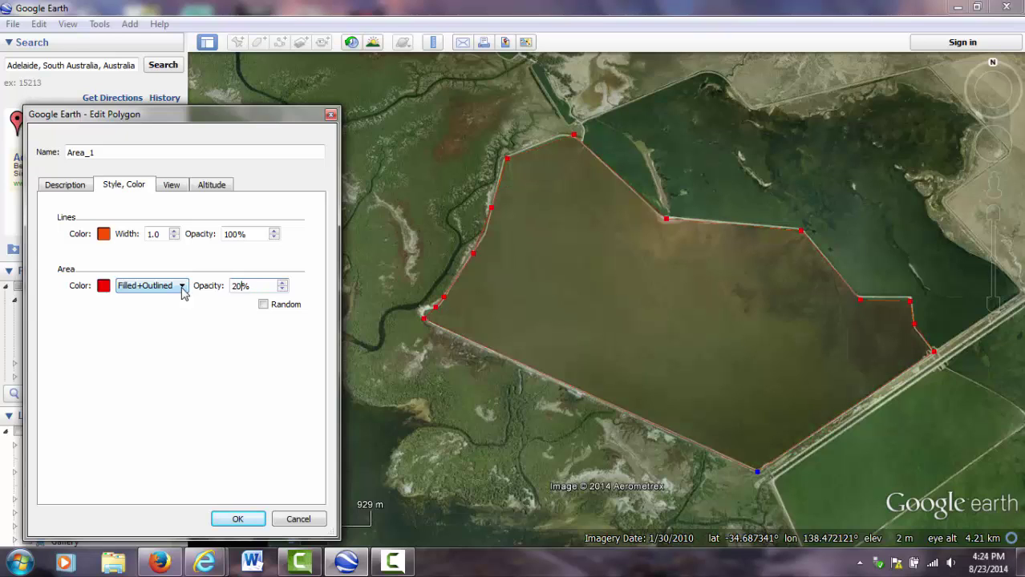
- Set the Area_1 polygon's fill opacity to 30% and fly to the Adelaide_Australia placemark
{"action": "key", "text": "BackSpace"}
{"action": "key", "text": "BackSpace"}
{"action": "type", "text": "30"}
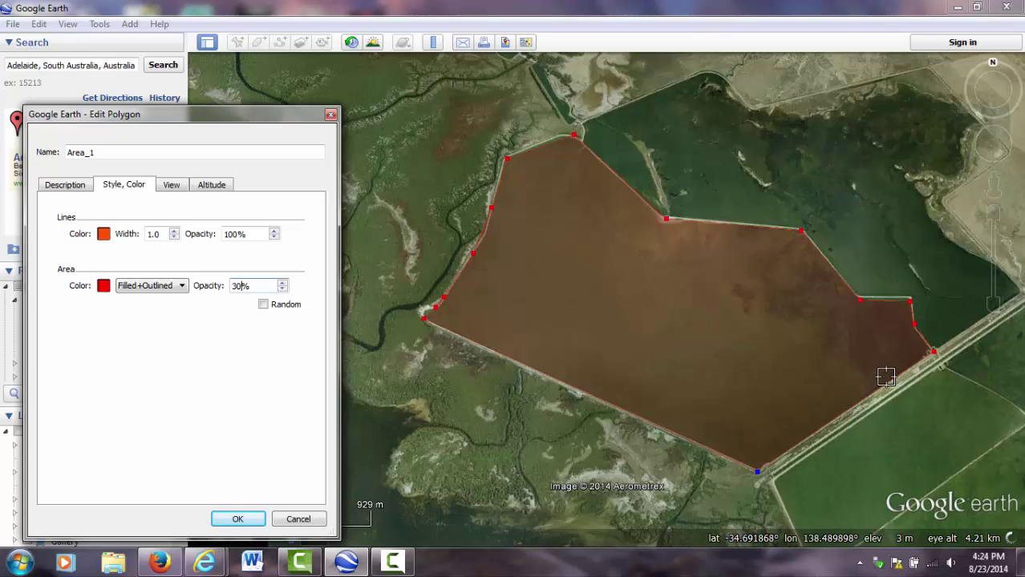
{"action": "left_click", "coordinate": [238, 520]}
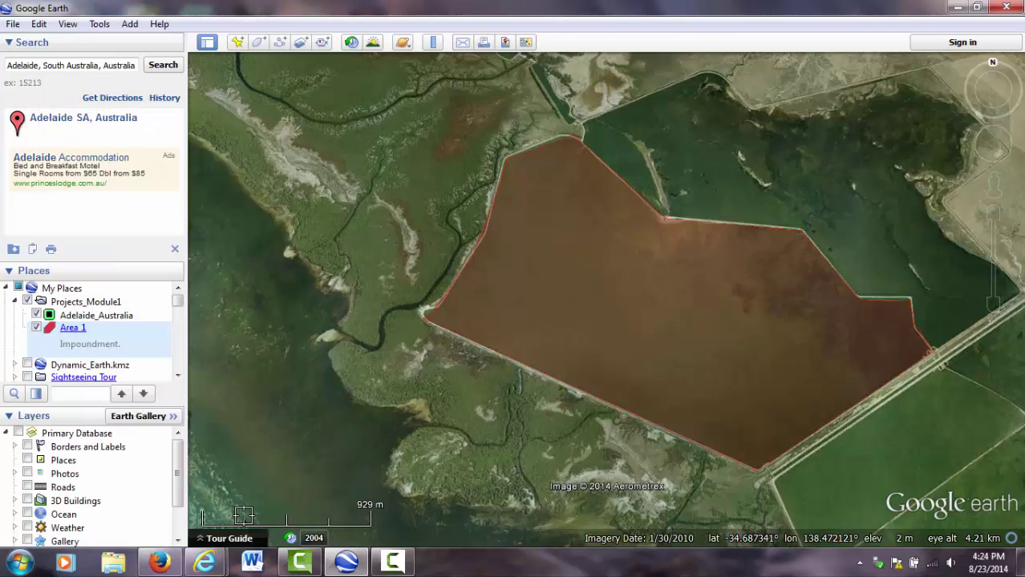
{"action": "double_click", "coordinate": [79, 317]}
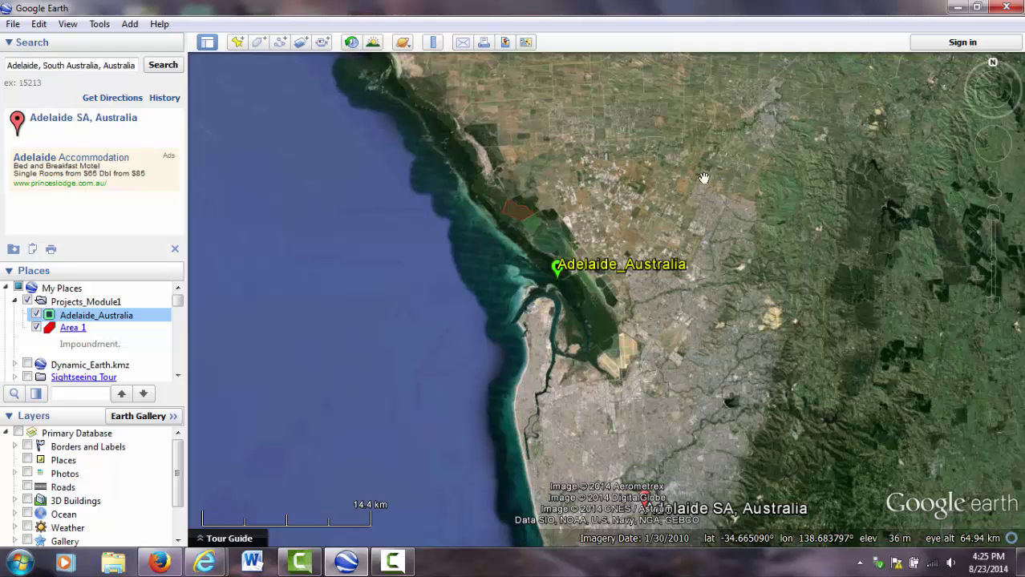
- Search for Beijing, China and fly to the city
{"action": "left_click_drag", "start_coordinate": [8, 67], "coordinate": [210, 65]}
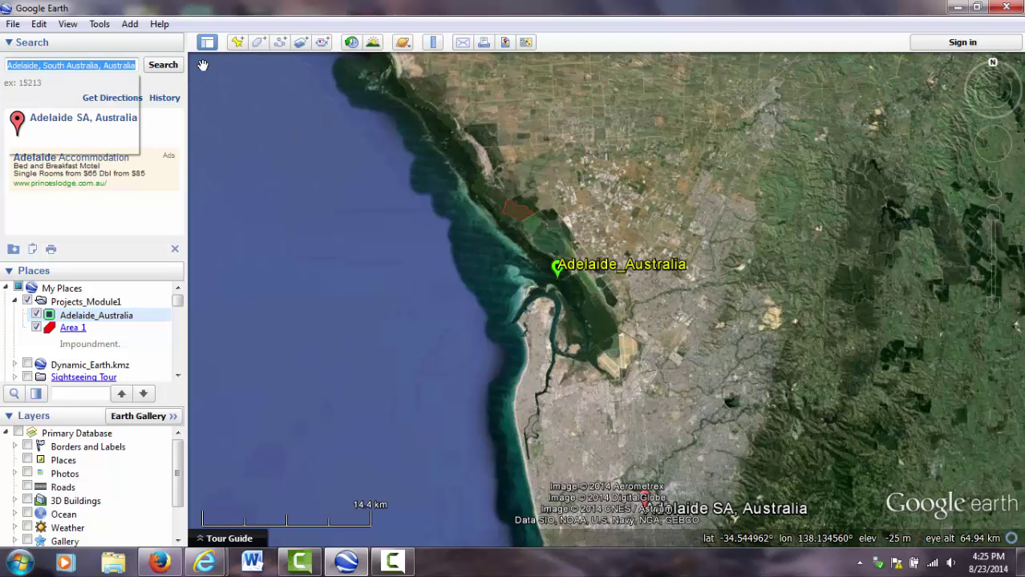
{"action": "type", "text": "Beij"}
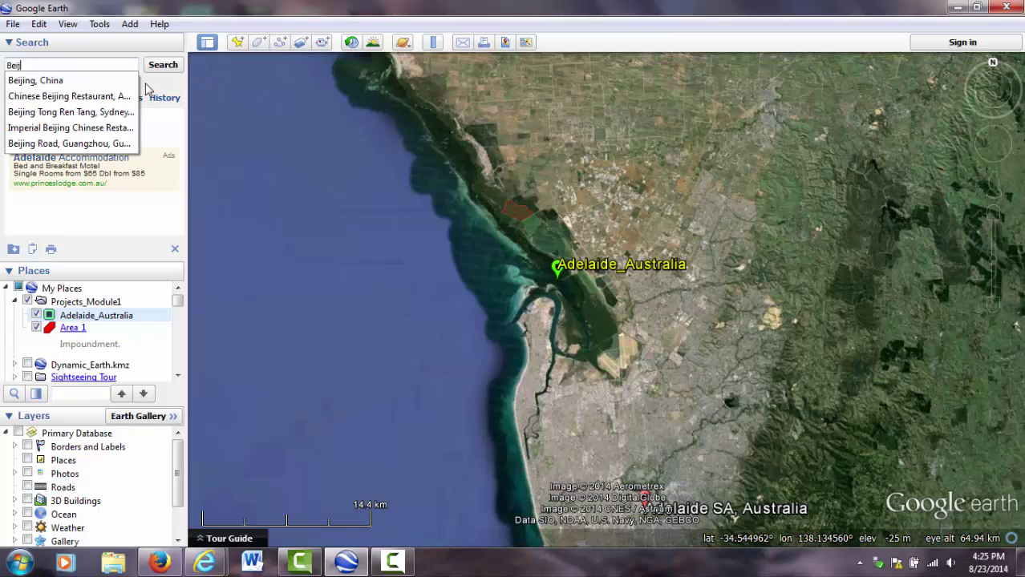
{"action": "left_click", "coordinate": [50, 82]}
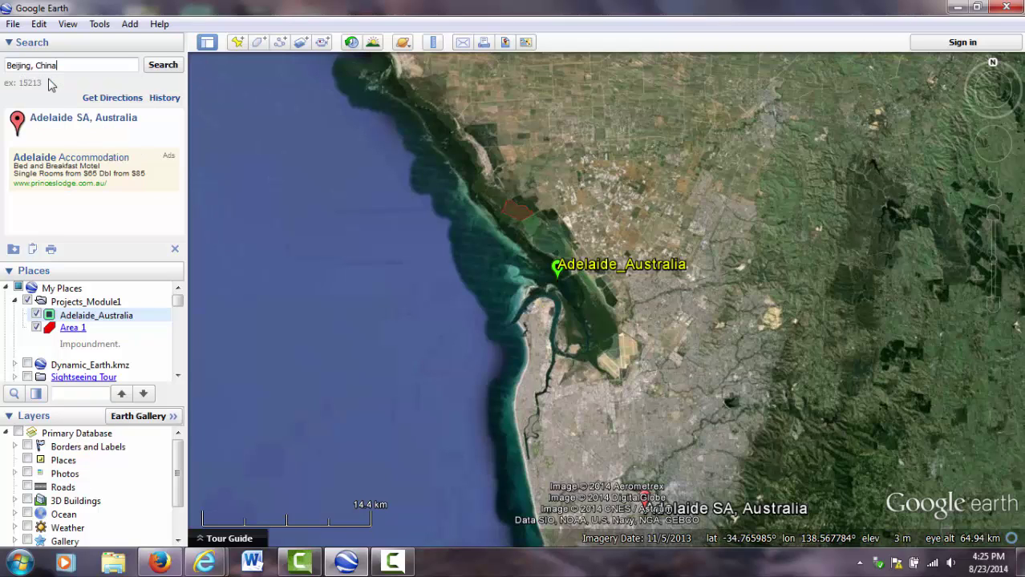
{"action": "left_click", "coordinate": [160, 71]}
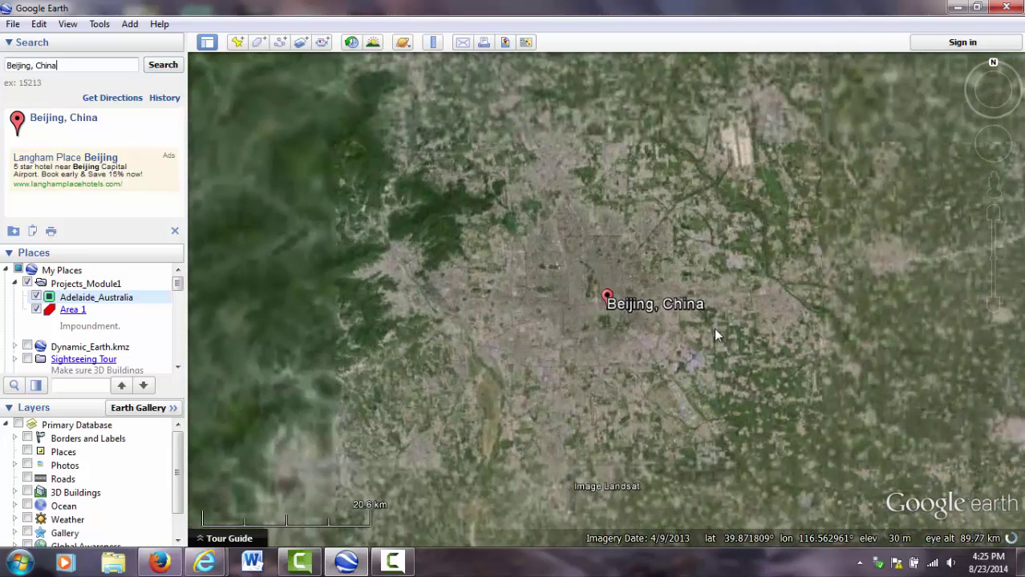
- Examine the coastline southeast of Beijing up close to locate the nearest port and its harbor channels
{"action": "scroll", "coordinate": [714, 328], "scroll_direction": "down", "scroll_amount": 3}
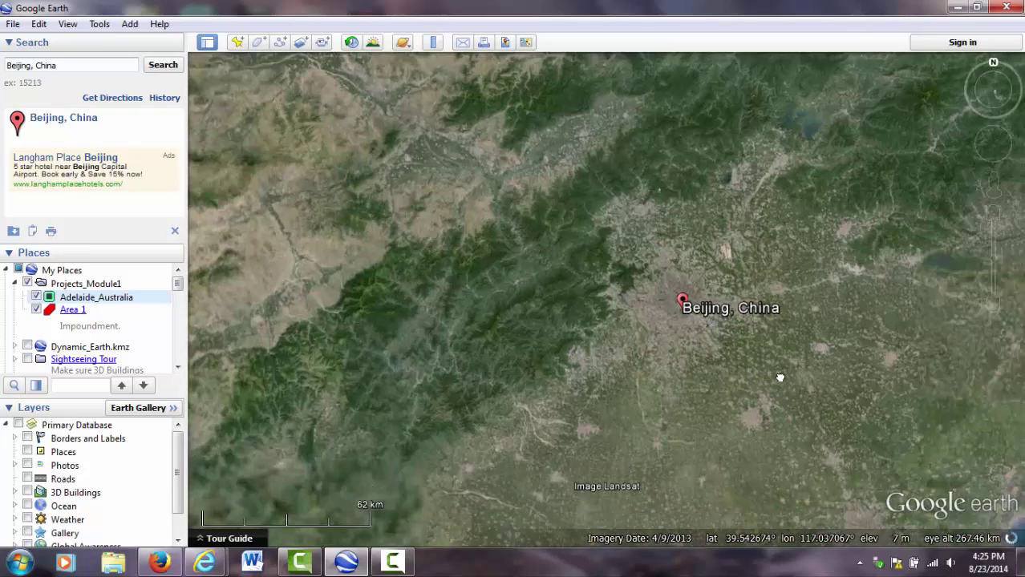
{"action": "left_click_drag", "start_coordinate": [780, 375], "coordinate": [636, 297]}
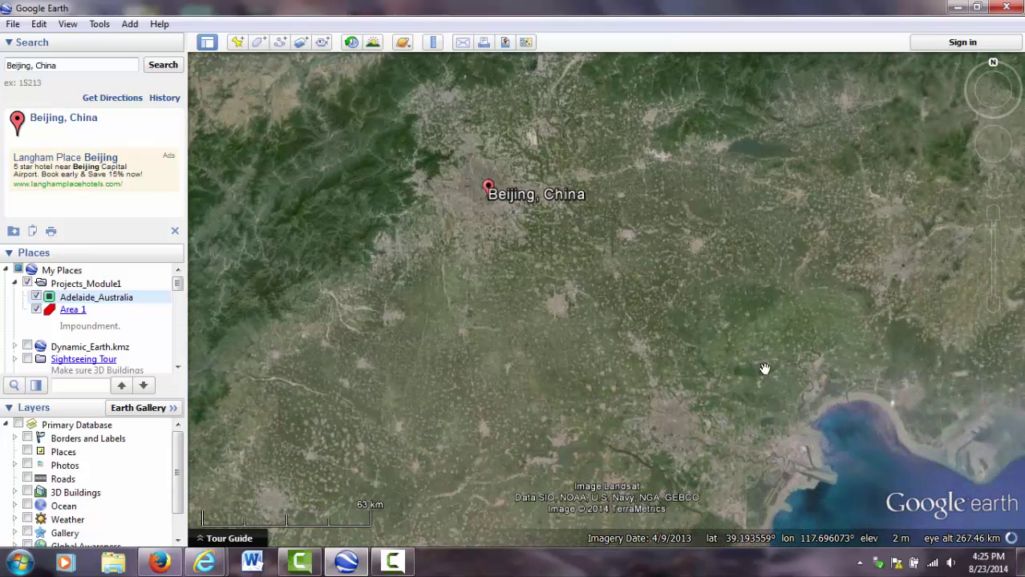
{"action": "left_click_drag", "start_coordinate": [763, 340], "coordinate": [686, 293]}
{"action": "scroll", "coordinate": [685, 292], "scroll_direction": "down", "scroll_amount": 3}
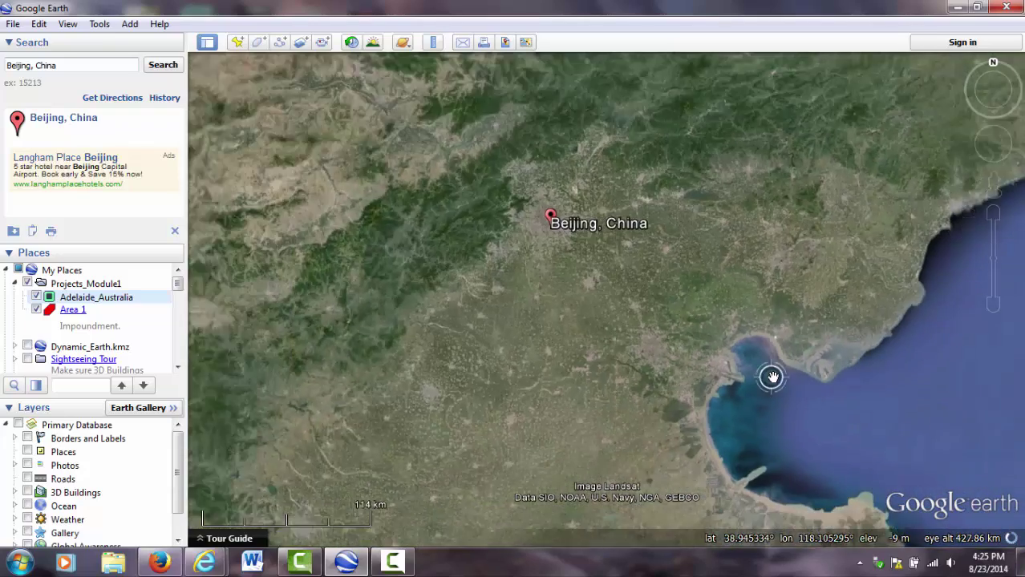
{"action": "scroll", "coordinate": [772, 378], "scroll_direction": "up", "scroll_amount": 3}
{"action": "scroll", "coordinate": [826, 385], "scroll_direction": "up", "scroll_amount": 3}
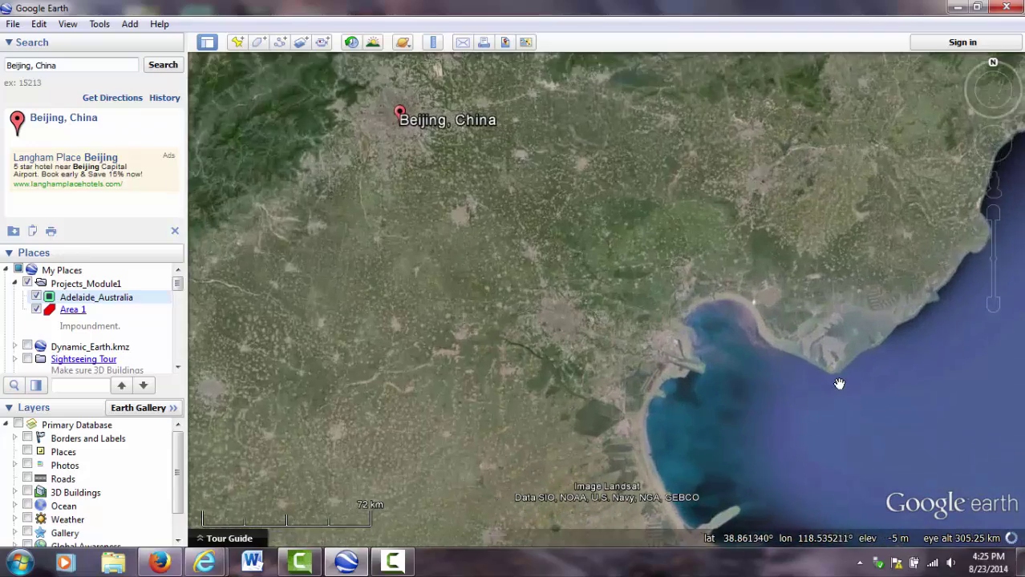
{"action": "scroll", "coordinate": [812, 367], "scroll_direction": "up", "scroll_amount": 2}
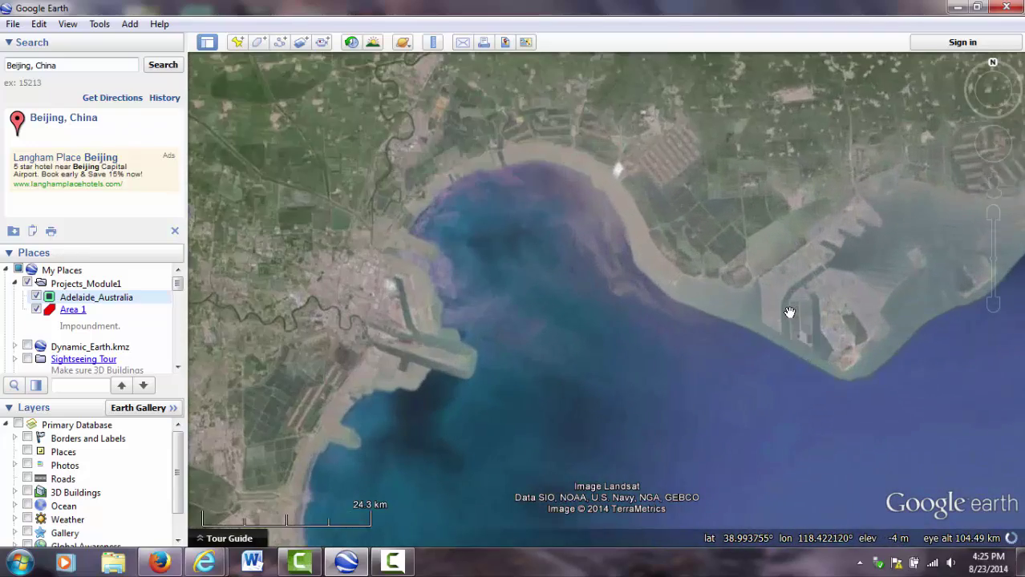
{"action": "scroll", "coordinate": [789, 312], "scroll_direction": "up", "scroll_amount": 1}
{"action": "scroll", "coordinate": [789, 313], "scroll_direction": "up", "scroll_amount": 2}
{"action": "left_click_drag", "start_coordinate": [457, 187], "coordinate": [639, 181]}
{"action": "scroll", "coordinate": [413, 316], "scroll_direction": "up", "scroll_amount": 1}
{"action": "left_click_drag", "start_coordinate": [343, 293], "coordinate": [472, 286]}
{"action": "scroll", "coordinate": [468, 290], "scroll_direction": "up", "scroll_amount": 1}
{"action": "left_click_drag", "start_coordinate": [375, 333], "coordinate": [485, 329]}
{"action": "scroll", "coordinate": [561, 325], "scroll_direction": "up", "scroll_amount": 1}
{"action": "scroll", "coordinate": [560, 325], "scroll_direction": "up", "scroll_amount": 1}
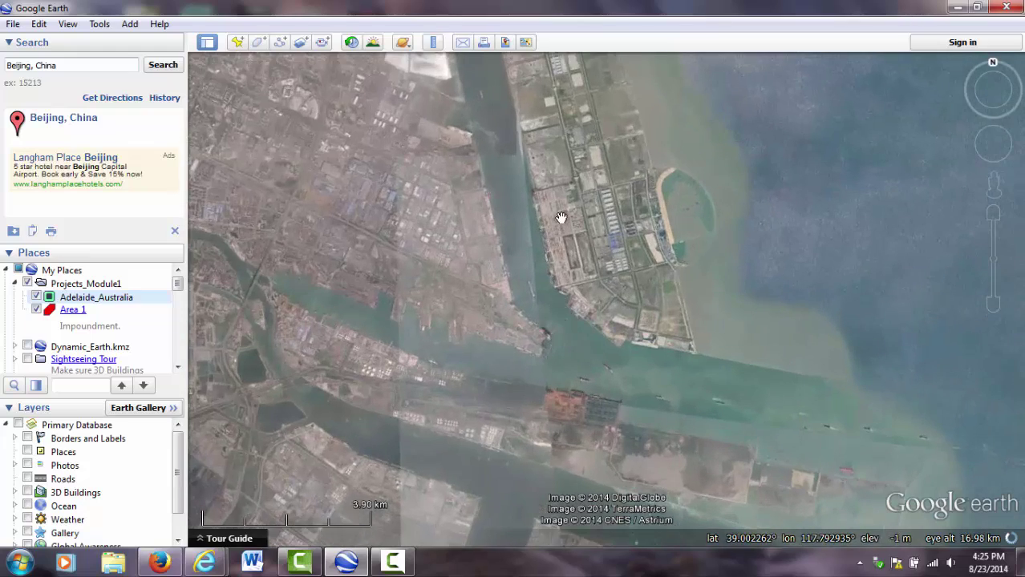
{"action": "left_click_drag", "start_coordinate": [561, 217], "coordinate": [579, 254]}
- Place a new placemark on the port southeast of Beijing, at about latitude 38.965° and longitude 117.807°, with both places in view
{"action": "scroll", "coordinate": [577, 252], "scroll_direction": "down", "scroll_amount": 3}
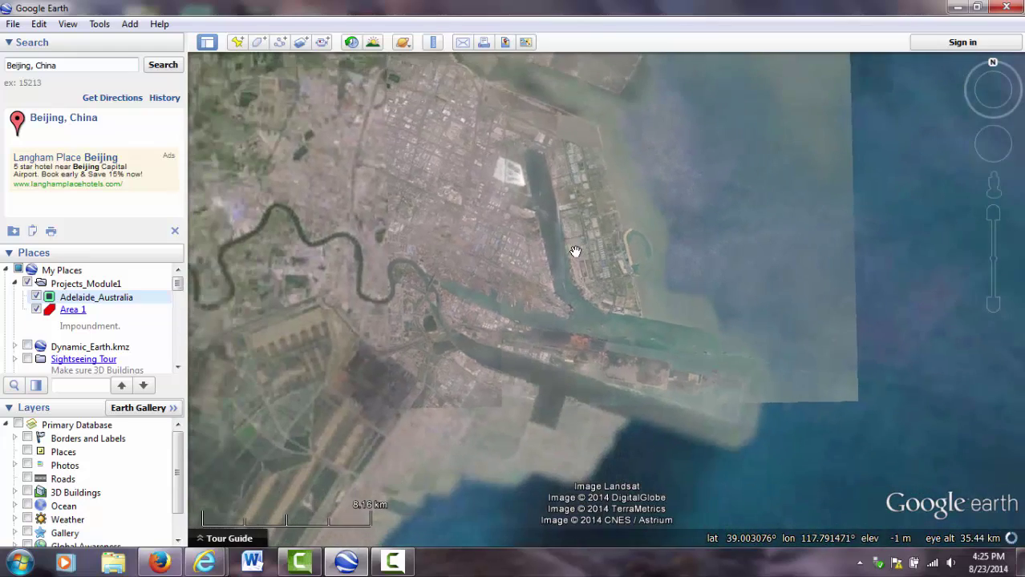
{"action": "scroll", "coordinate": [576, 252], "scroll_direction": "down", "scroll_amount": 3}
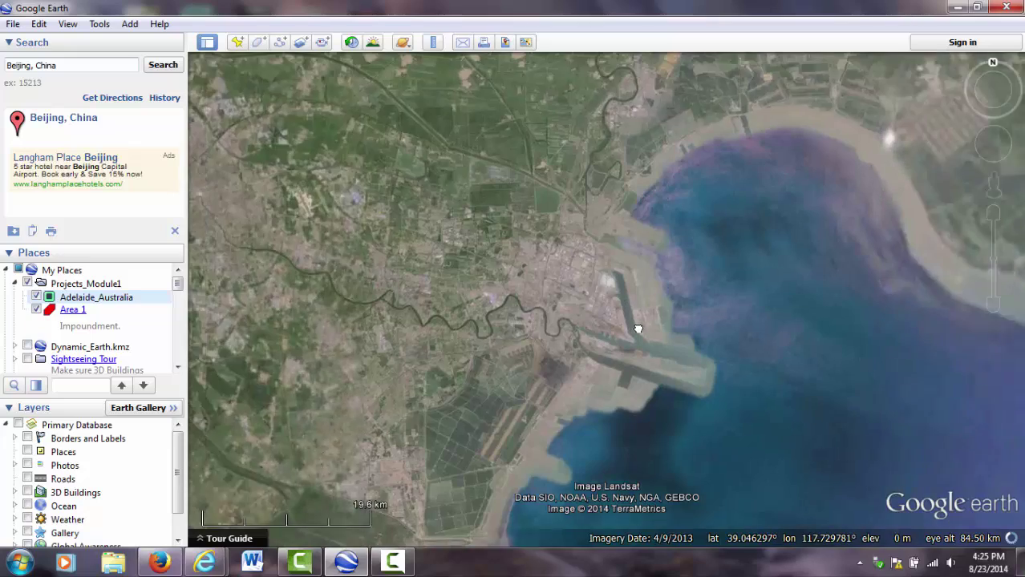
{"action": "scroll", "coordinate": [617, 309], "scroll_direction": "down", "scroll_amount": 2}
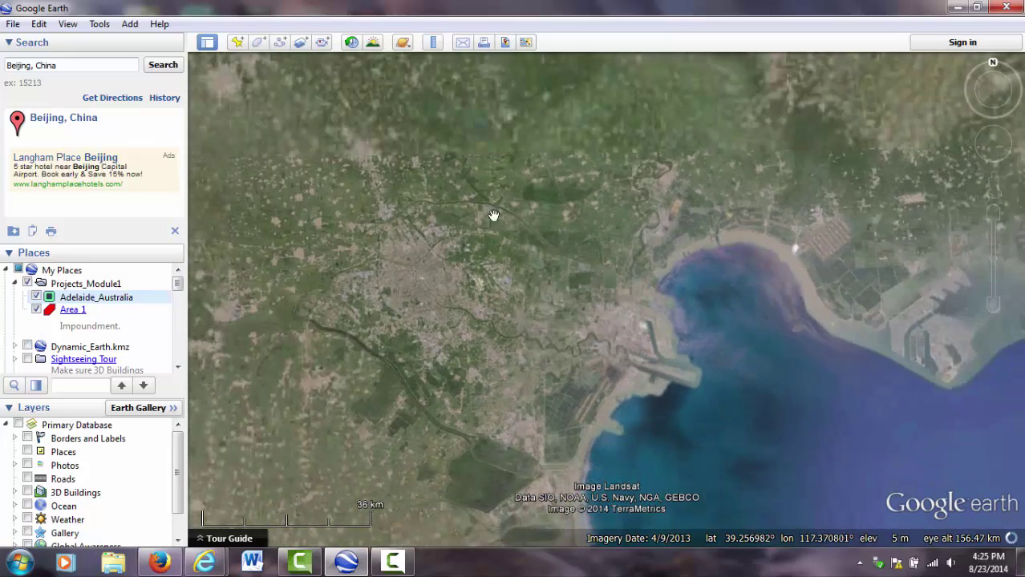
{"action": "left_click_drag", "start_coordinate": [489, 217], "coordinate": [559, 267]}
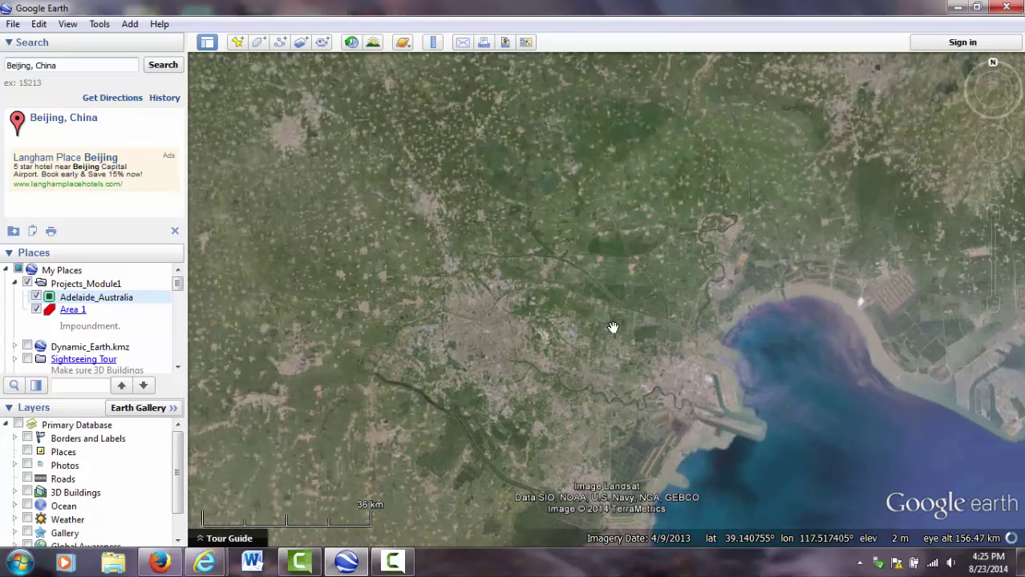
{"action": "scroll", "coordinate": [614, 324], "scroll_direction": "down", "scroll_amount": 2}
{"action": "left_click_drag", "start_coordinate": [409, 156], "coordinate": [449, 205]}
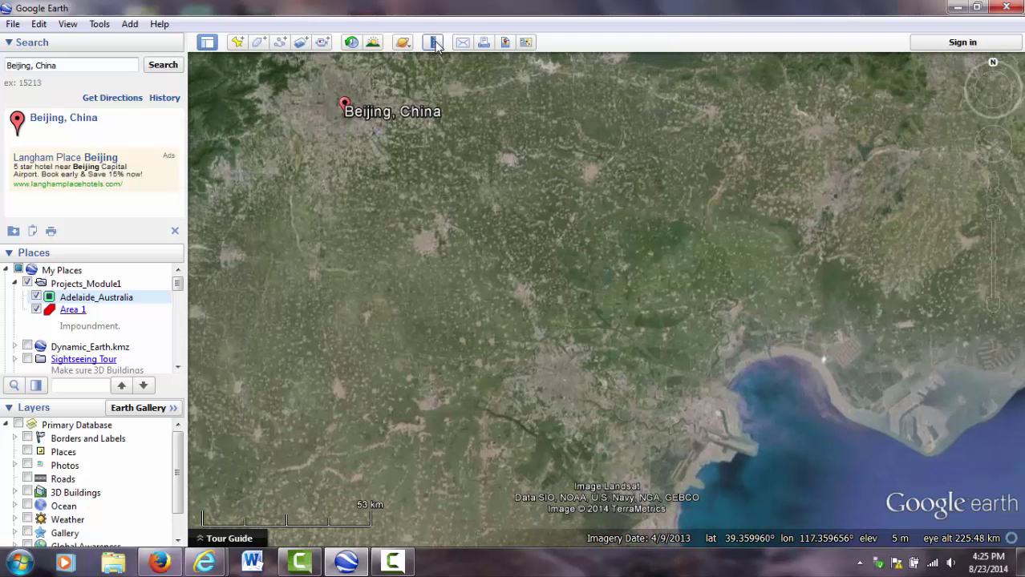
{"action": "left_click", "coordinate": [238, 43]}
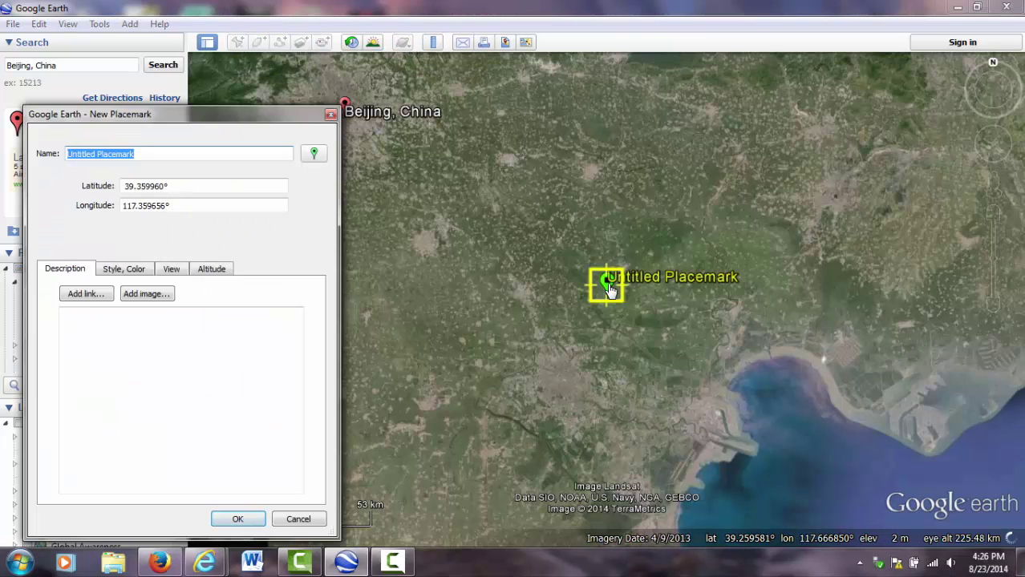
{"action": "left_click_drag", "start_coordinate": [615, 288], "coordinate": [680, 388]}
{"action": "left_click_drag", "start_coordinate": [698, 424], "coordinate": [736, 445]}
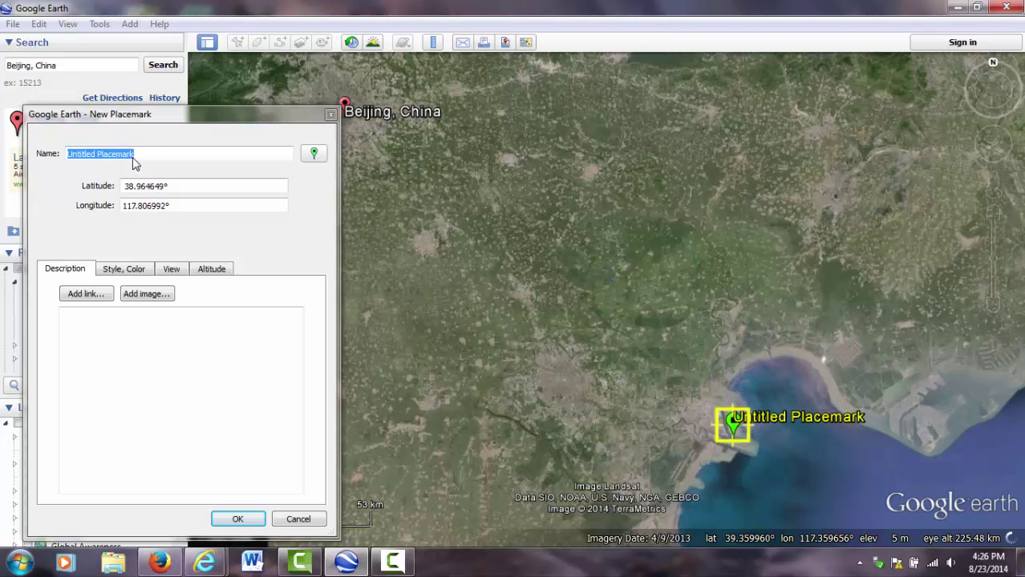
- Name the new placemark "Nearest Port to Beijing" and create it in the Projects_Module1 folder
{"action": "type", "text": "Nea"}
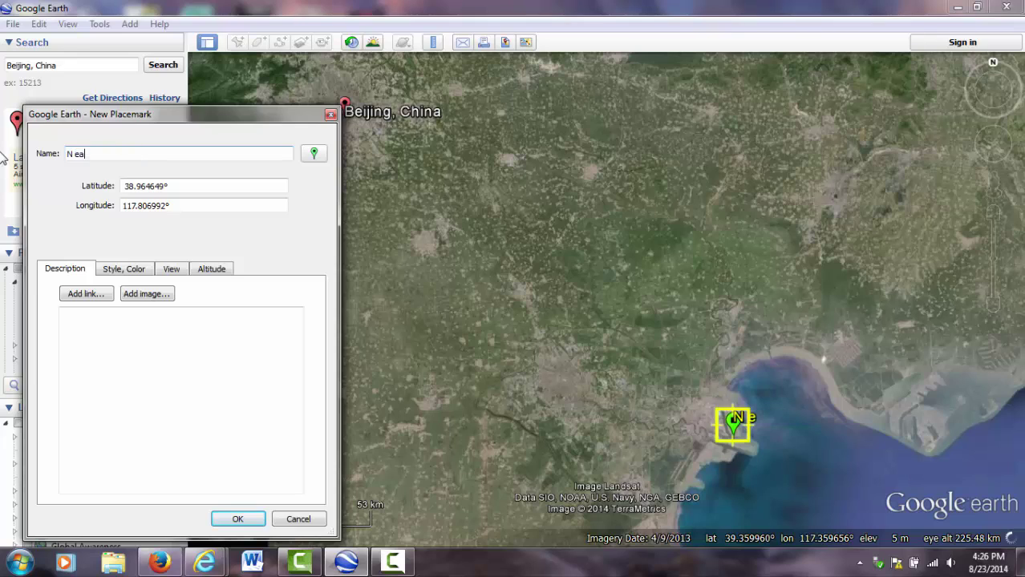
{"action": "type", "text": "rest Port to "}
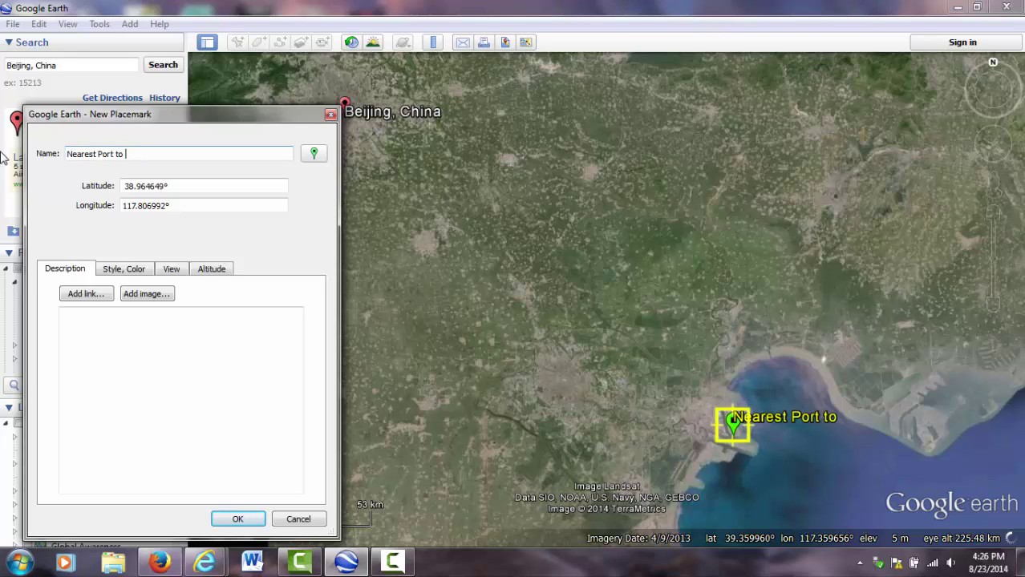
{"action": "type", "text": "Beijing"}
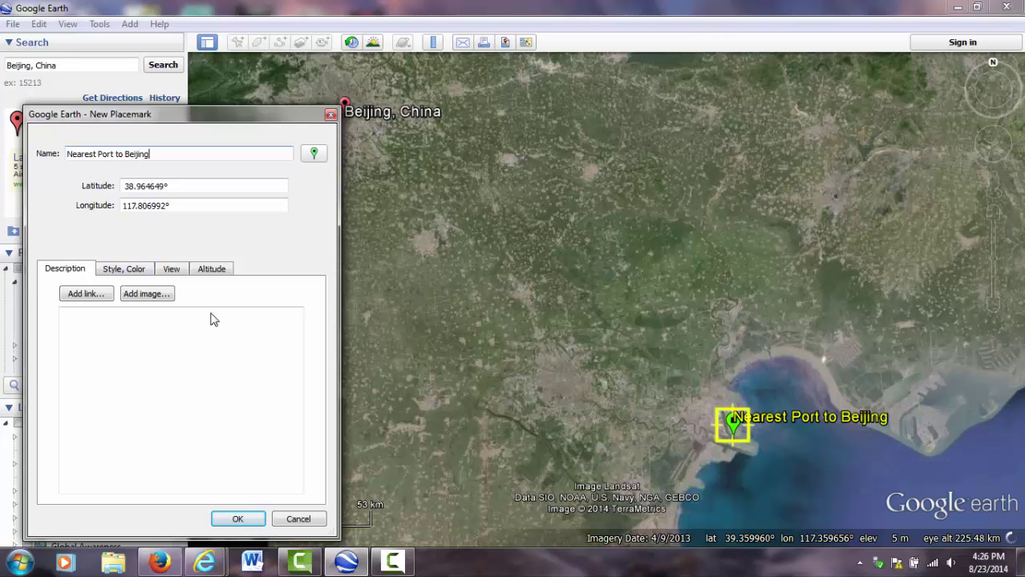
{"action": "left_click", "coordinate": [230, 518]}
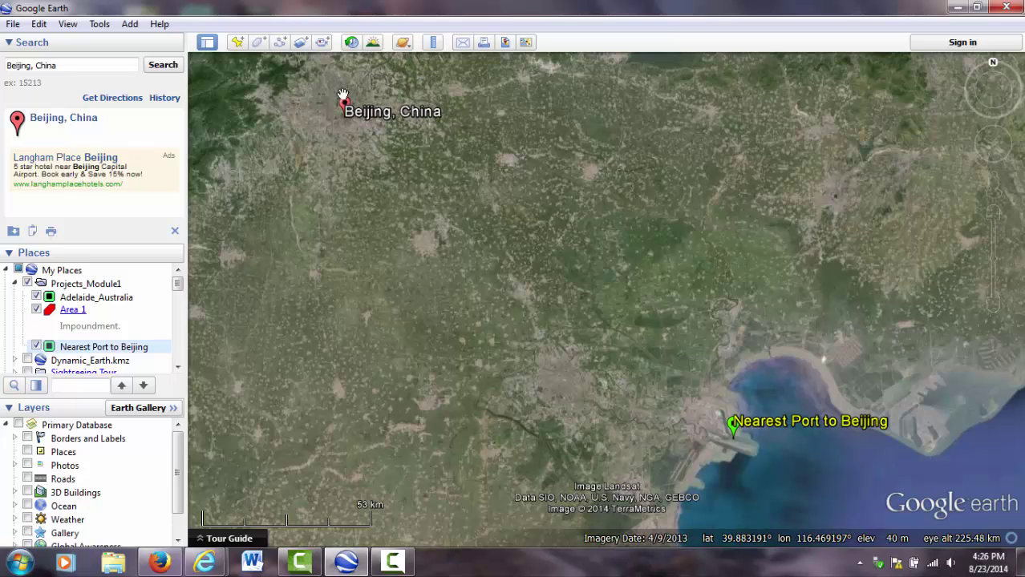
- Measure the straight-line distance in kilometers from the Beijing marker to the Nearest Port to Beijing placemark with the Ruler
{"action": "left_click", "coordinate": [432, 45]}
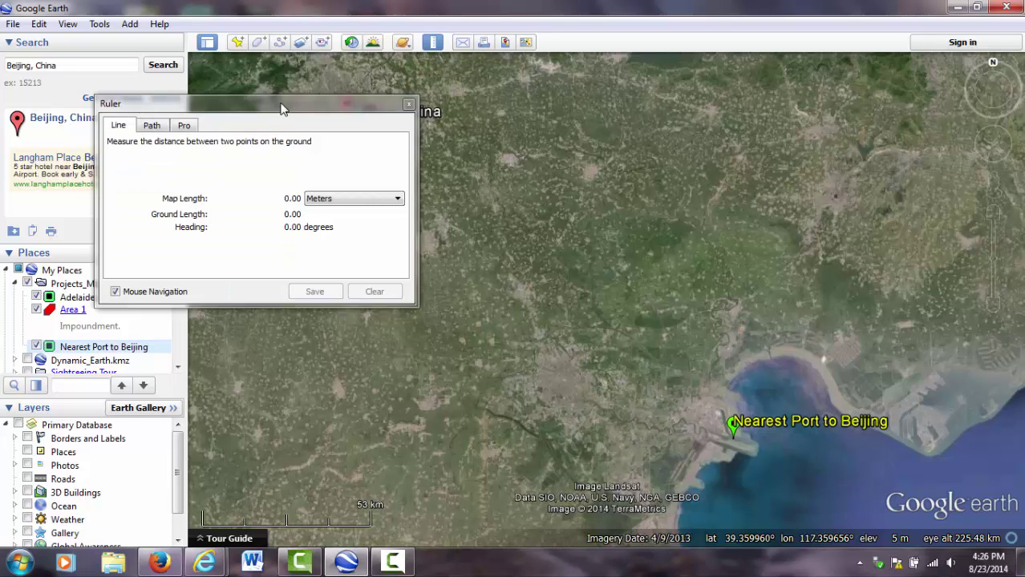
{"action": "left_click_drag", "start_coordinate": [261, 105], "coordinate": [191, 60]}
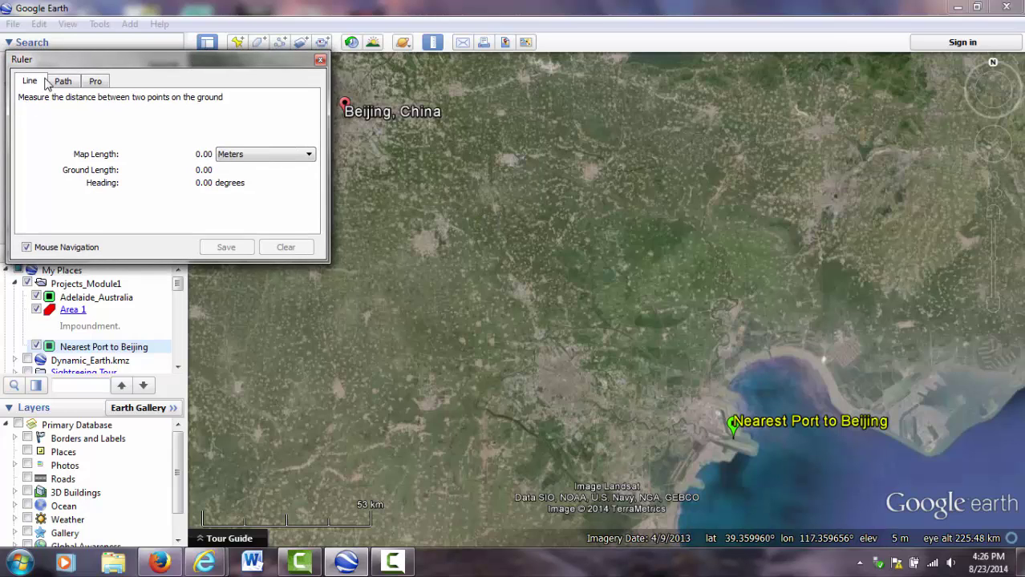
{"action": "left_click", "coordinate": [261, 157]}
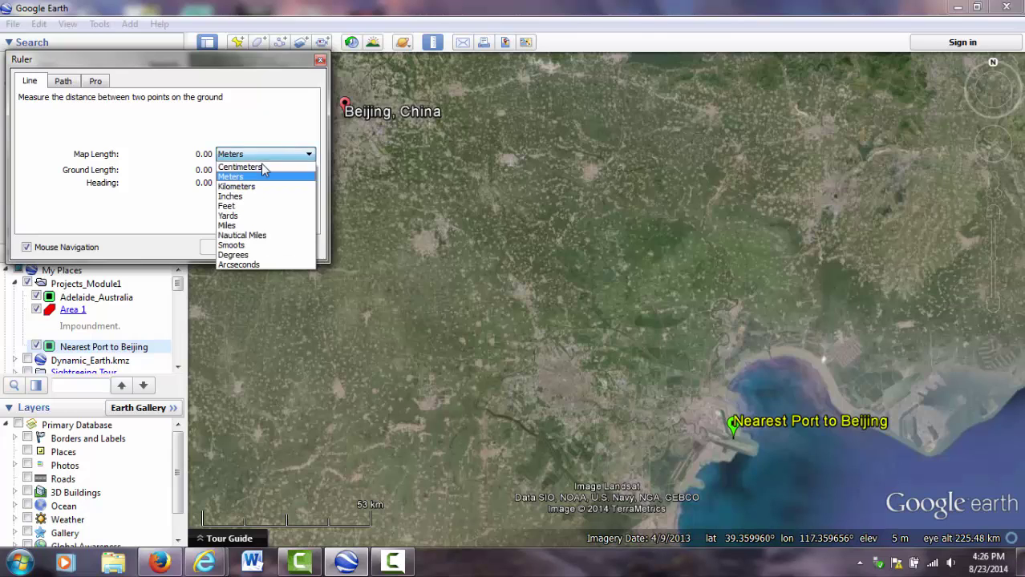
{"action": "left_click", "coordinate": [253, 189]}
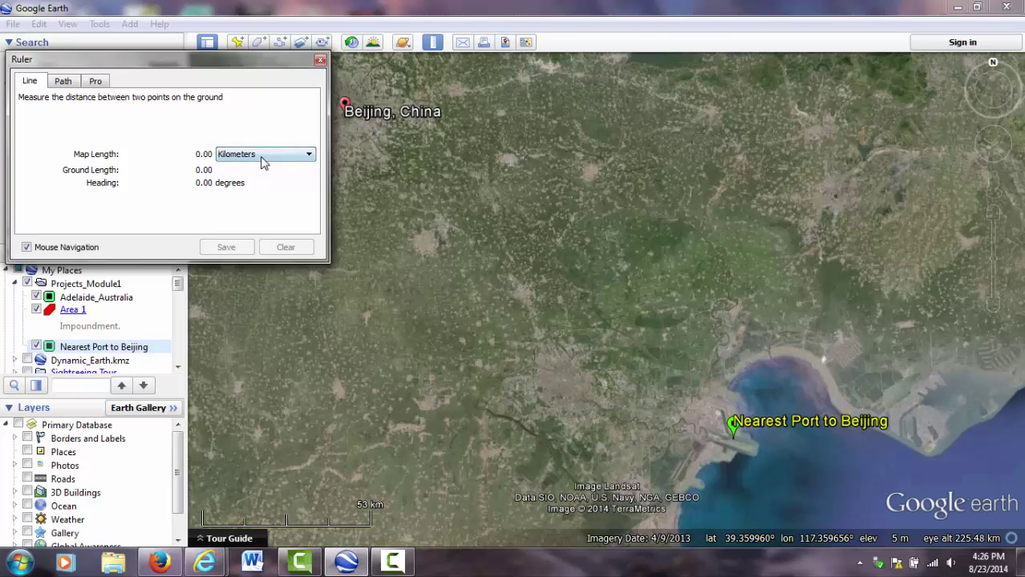
{"action": "left_click", "coordinate": [263, 155]}
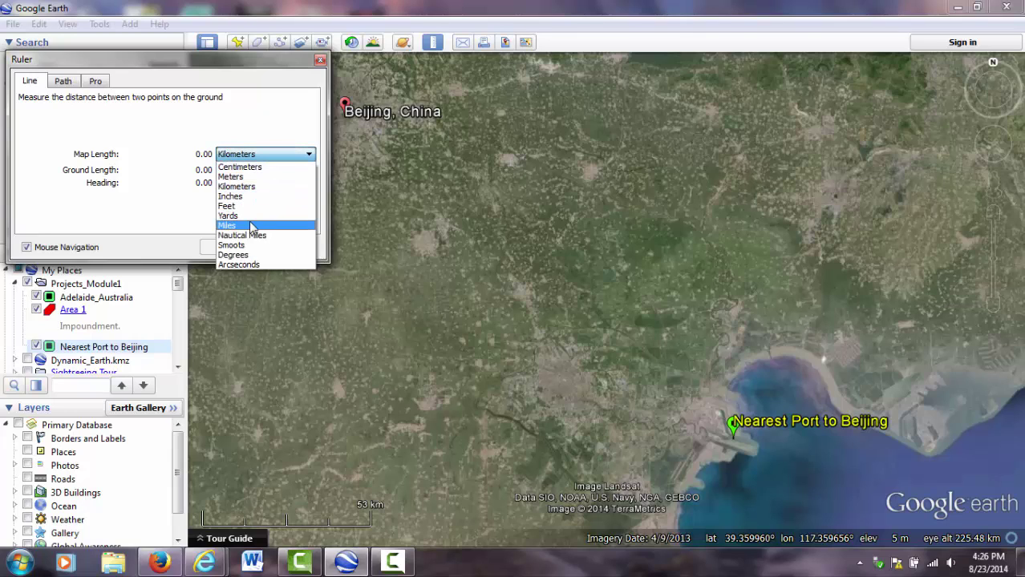
{"action": "left_click", "coordinate": [265, 156]}
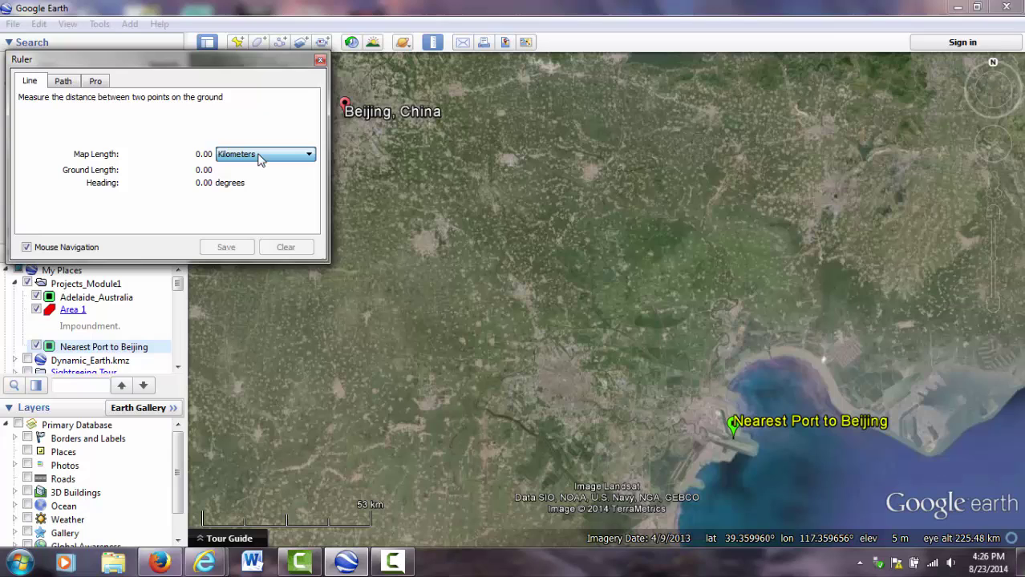
{"action": "left_click", "coordinate": [345, 109]}
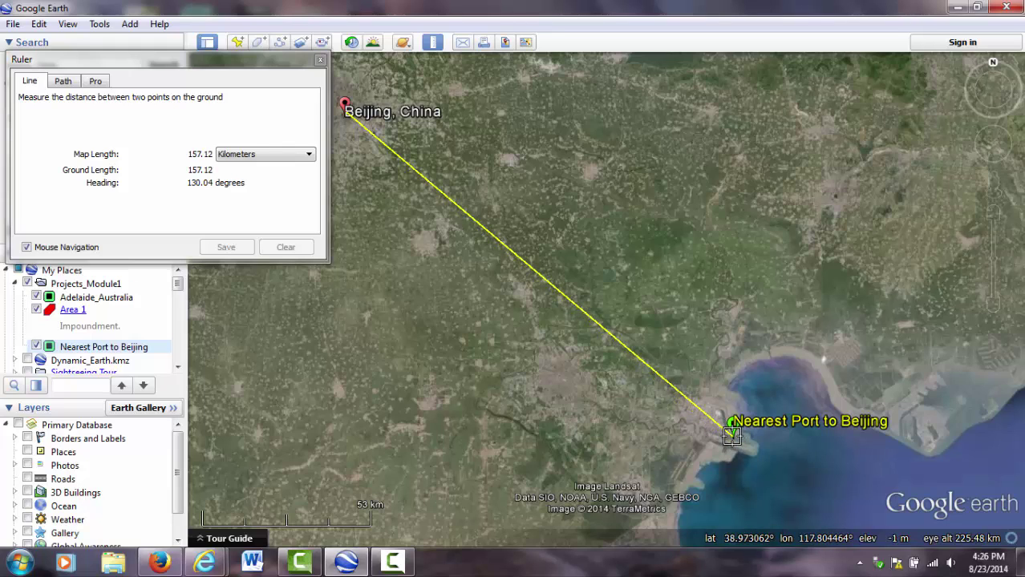
{"action": "left_click", "coordinate": [731, 435]}
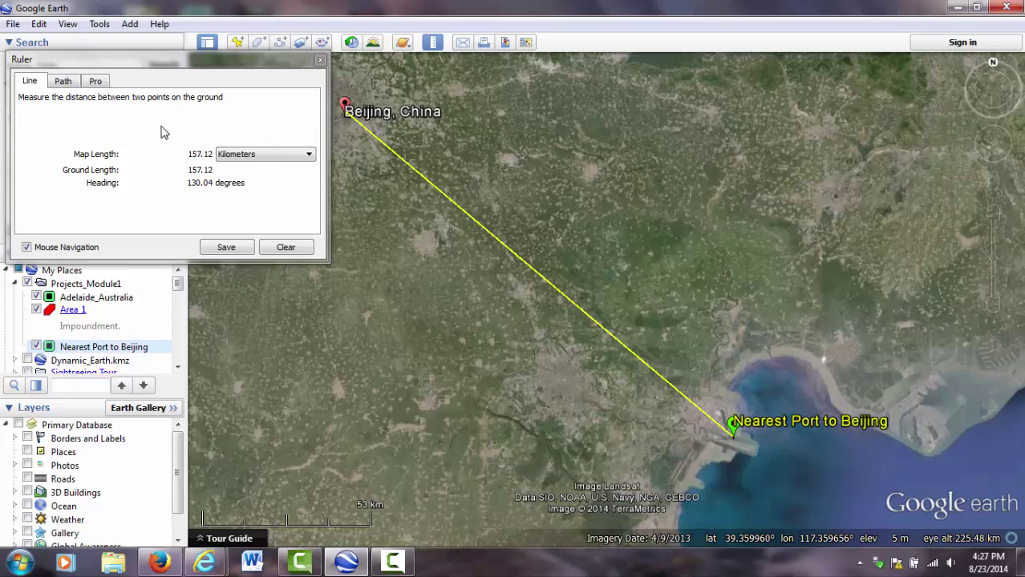
- Start a multi-point Ruler path in kilometers on the river southwest of Beijing, tracing it south and around its bend to the southeast
{"action": "left_click", "coordinate": [63, 81]}
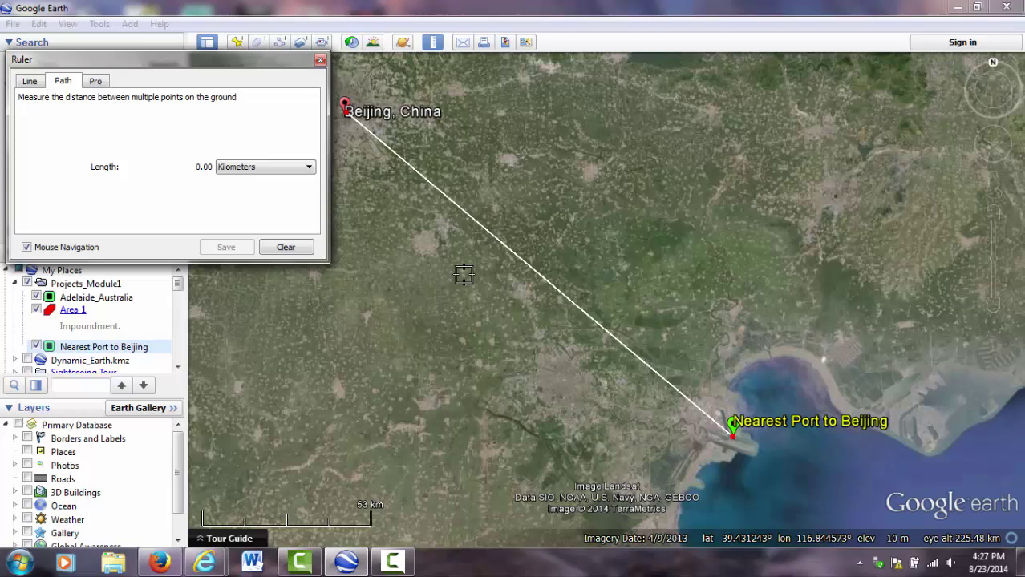
{"action": "scroll", "coordinate": [463, 275], "scroll_direction": "up", "scroll_amount": 3}
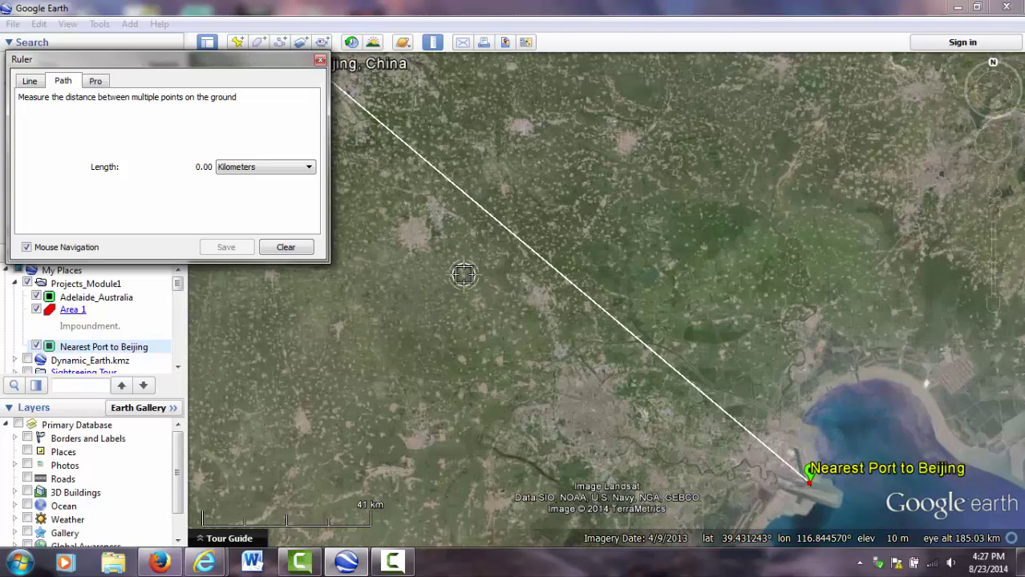
{"action": "left_click_drag", "start_coordinate": [447, 223], "coordinate": [656, 353]}
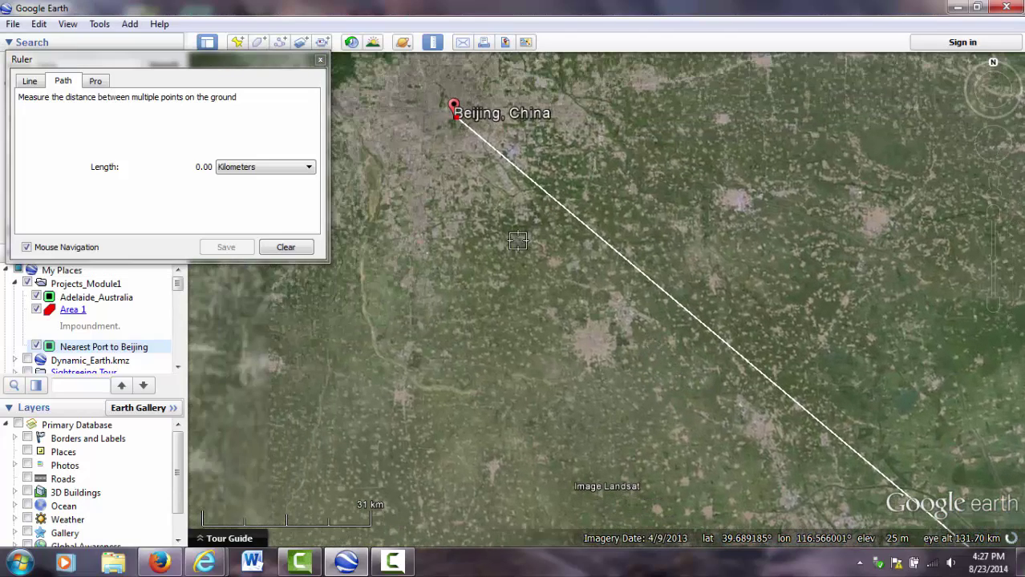
{"action": "scroll", "coordinate": [489, 231], "scroll_direction": "up", "scroll_amount": 2}
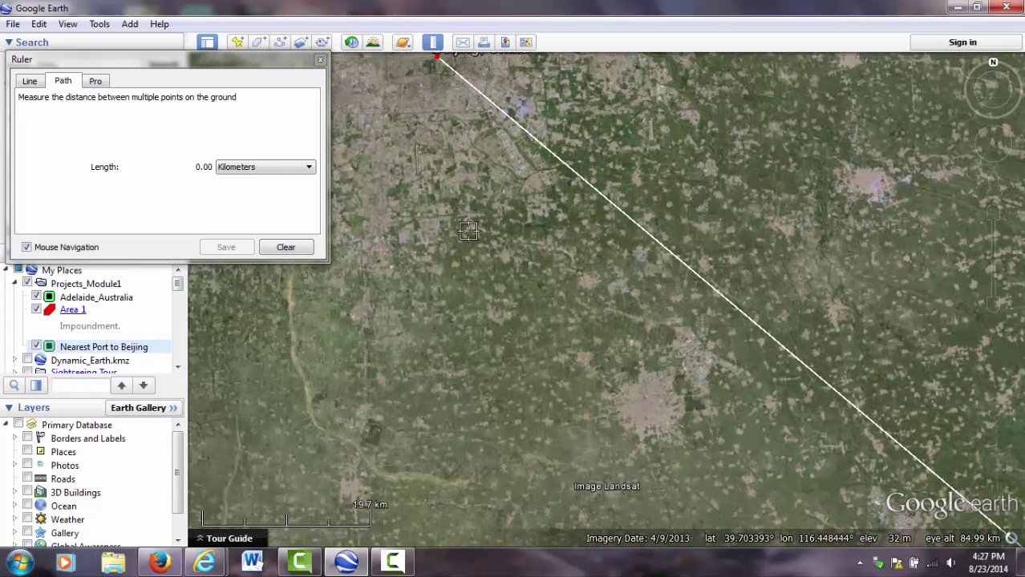
{"action": "left_click_drag", "start_coordinate": [474, 233], "coordinate": [619, 235]}
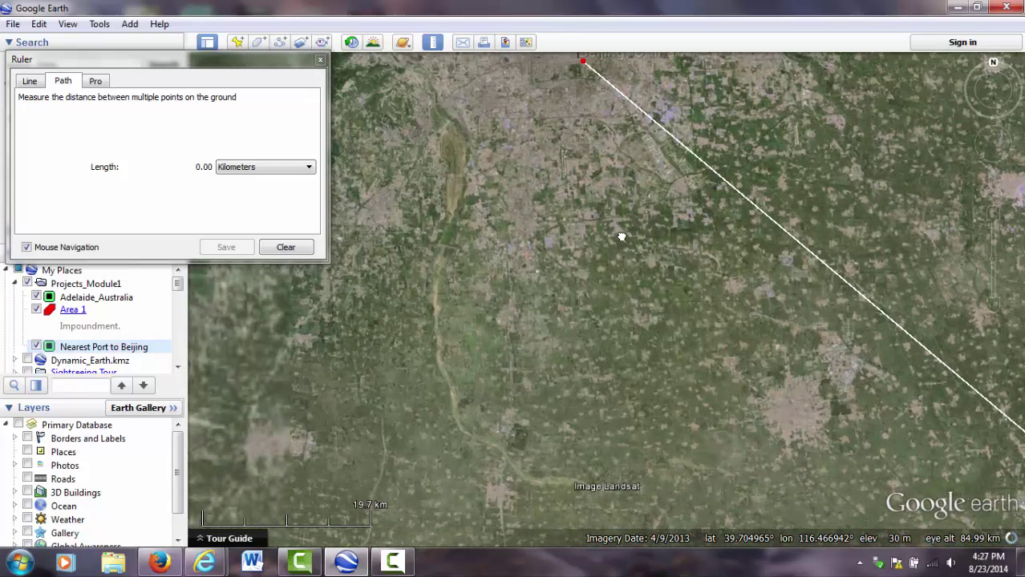
{"action": "left_click", "coordinate": [448, 135]}
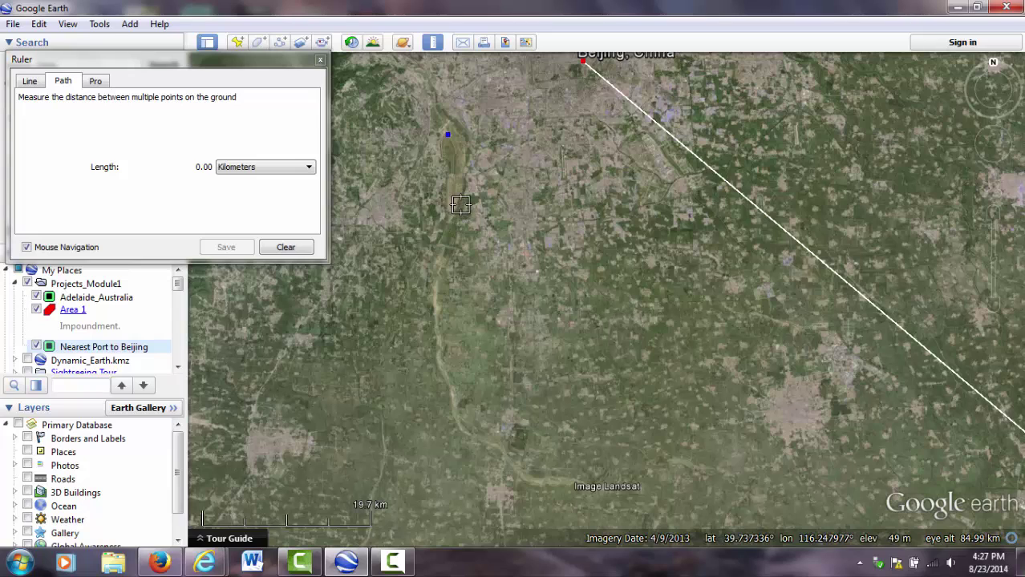
{"action": "left_click", "coordinate": [461, 205]}
{"action": "left_click", "coordinate": [435, 297]}
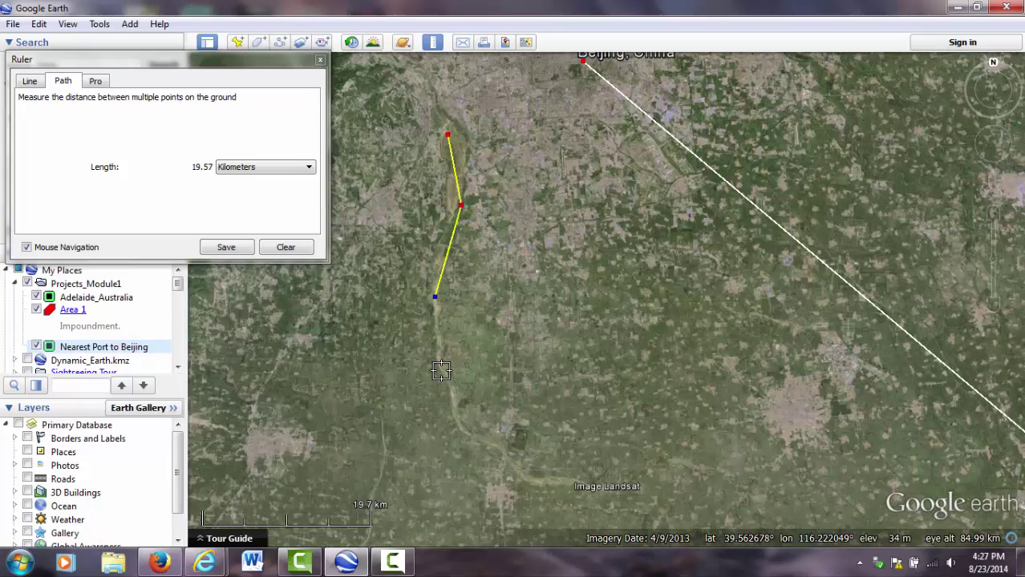
{"action": "left_click", "coordinate": [442, 371]}
{"action": "left_click", "coordinate": [537, 482]}
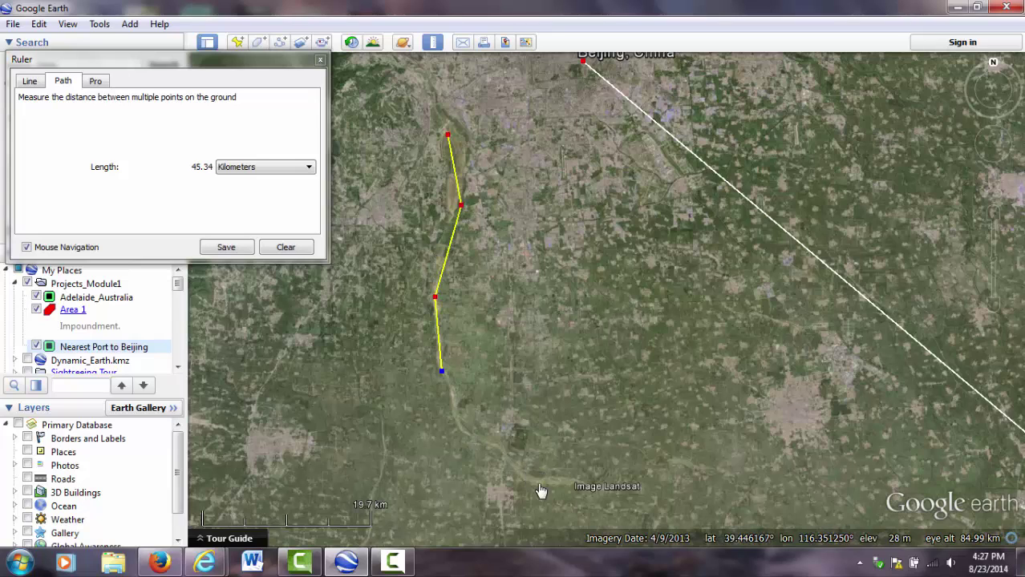
{"action": "left_click", "coordinate": [618, 502]}
- Extend the Ruler path southeast along the river and east past the northern edge of the large city inland of the port
{"action": "key", "text": "Up"}
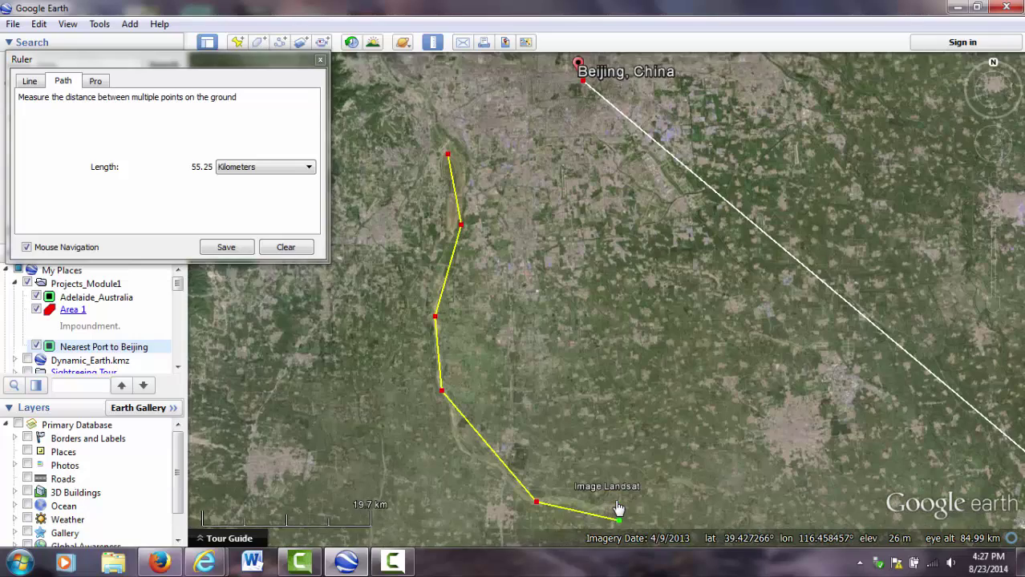
{"action": "key", "text": "Down"}
{"action": "key", "text": "Right"}
{"action": "key", "text": "Down"}
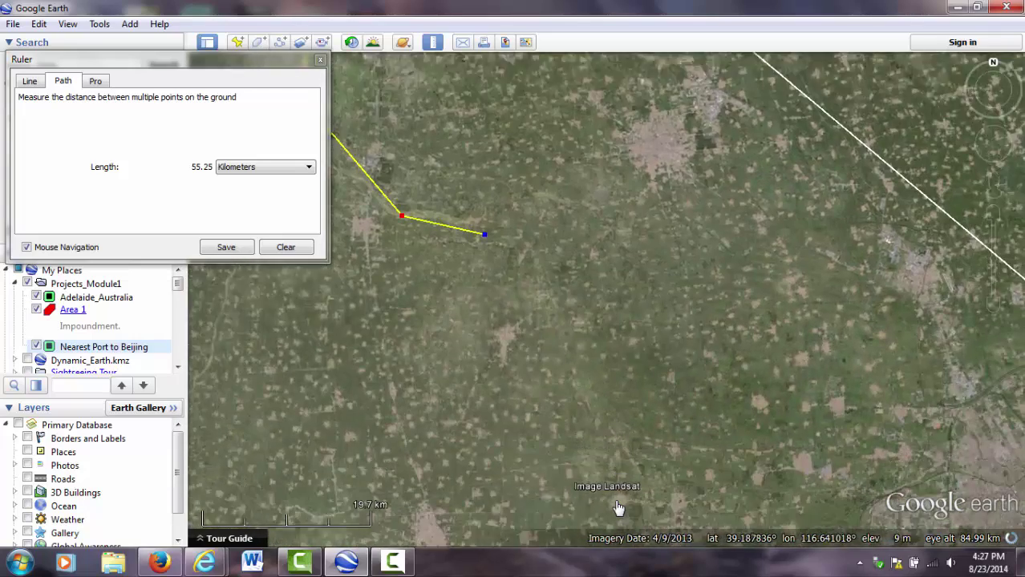
{"action": "key", "text": "Right"}
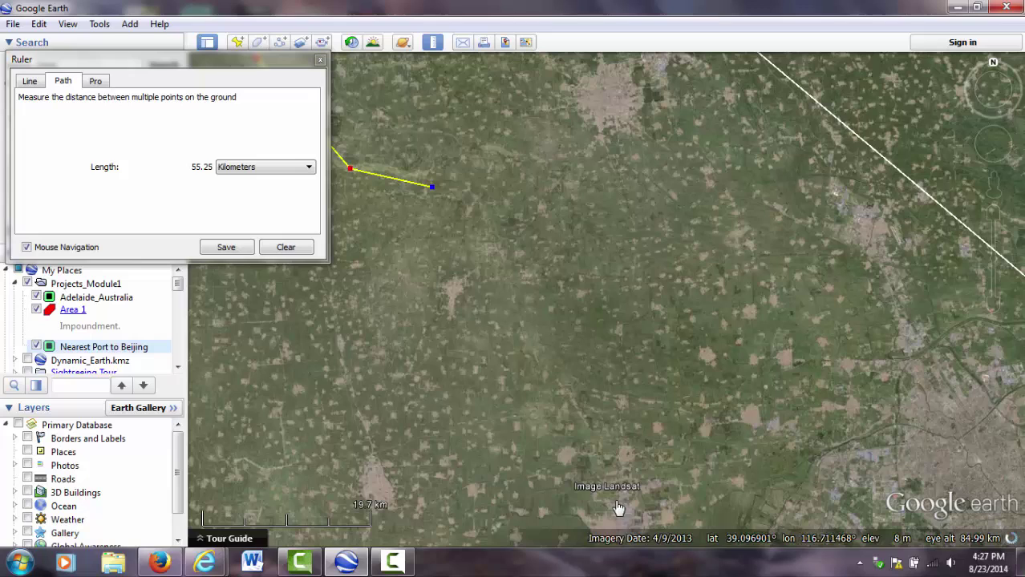
{"action": "left_click", "coordinate": [488, 210]}
{"action": "left_click", "coordinate": [533, 331]}
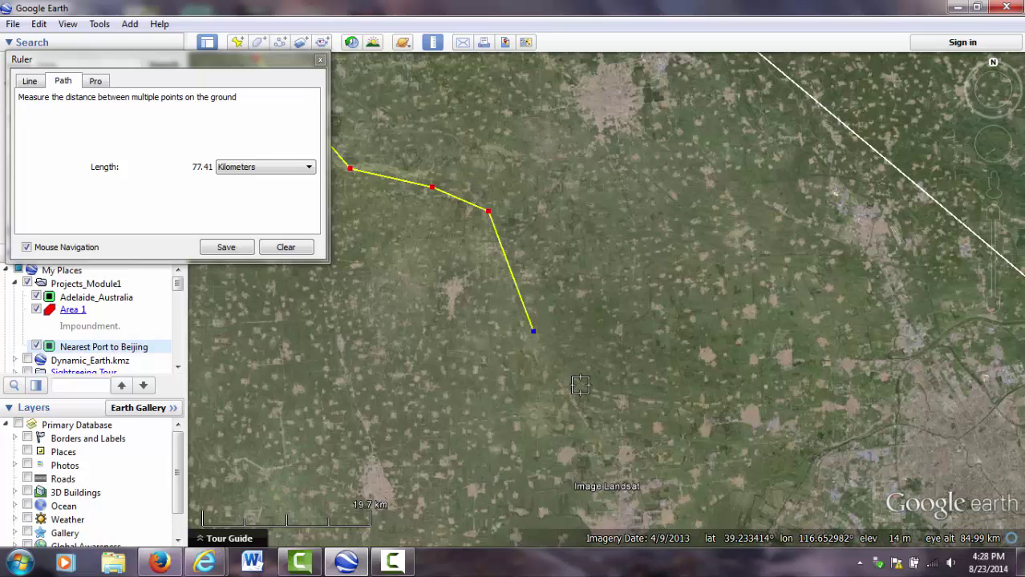
{"action": "left_click", "coordinate": [581, 385]}
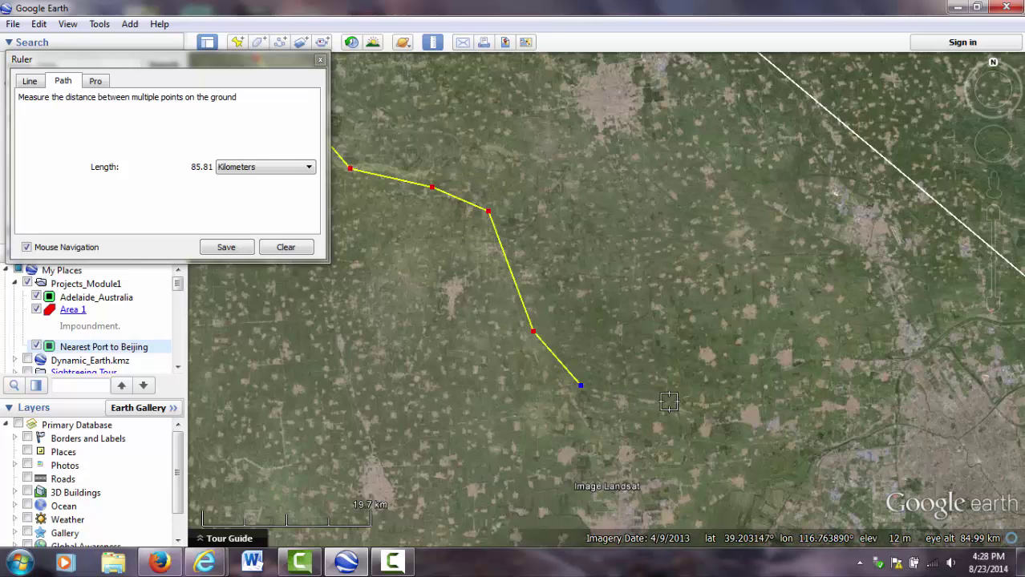
{"action": "left_click", "coordinate": [738, 397]}
{"action": "left_click", "coordinate": [835, 356]}
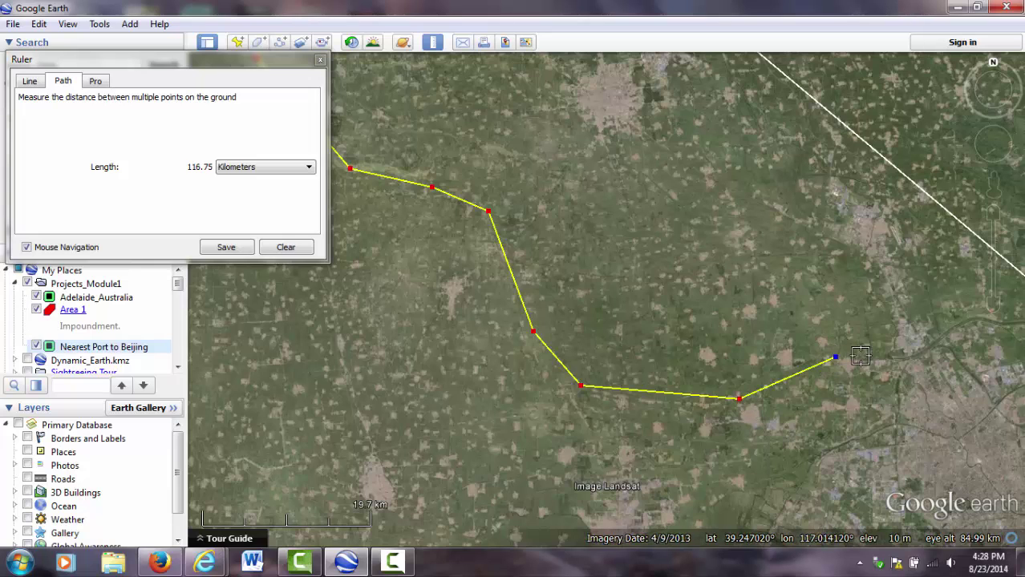
{"action": "left_click", "coordinate": [906, 359]}
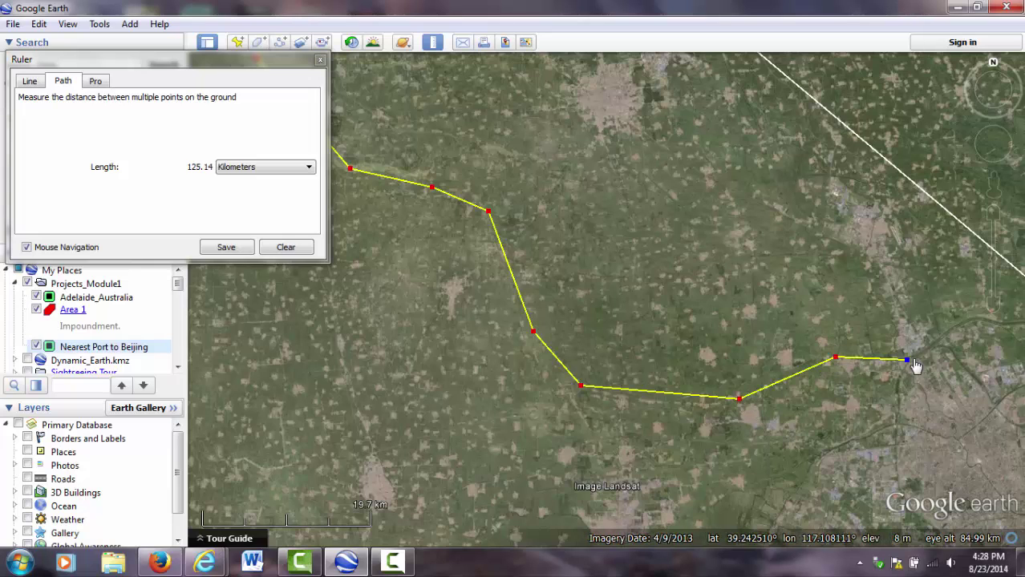
{"action": "left_click", "coordinate": [970, 323]}
- Continue the Ruler path along the channel east and southeast to the coast just north of the Nearest Port to Beijing placemark
{"action": "key", "text": "Right"}
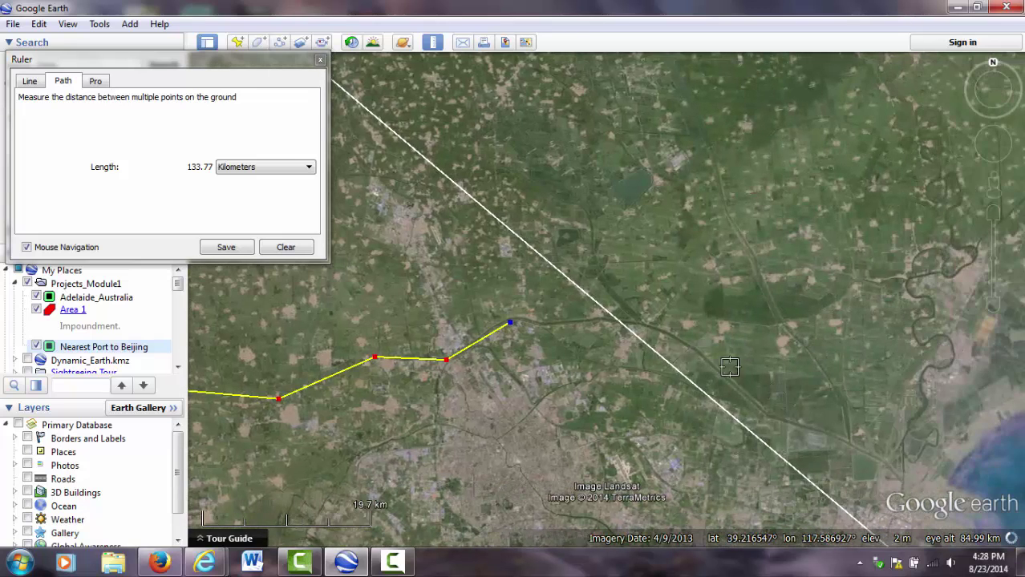
{"action": "left_click", "coordinate": [638, 324]}
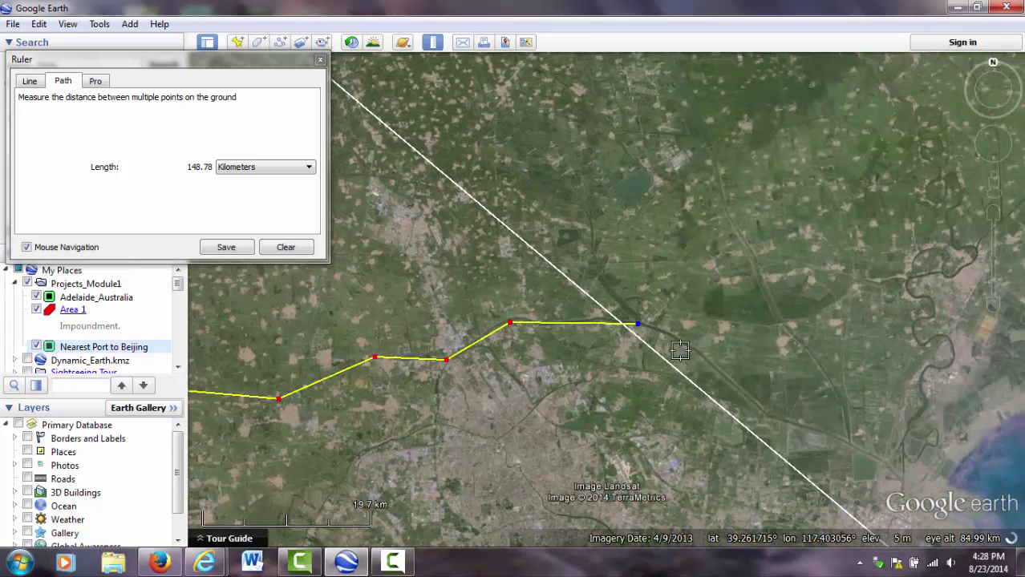
{"action": "left_click", "coordinate": [707, 358]}
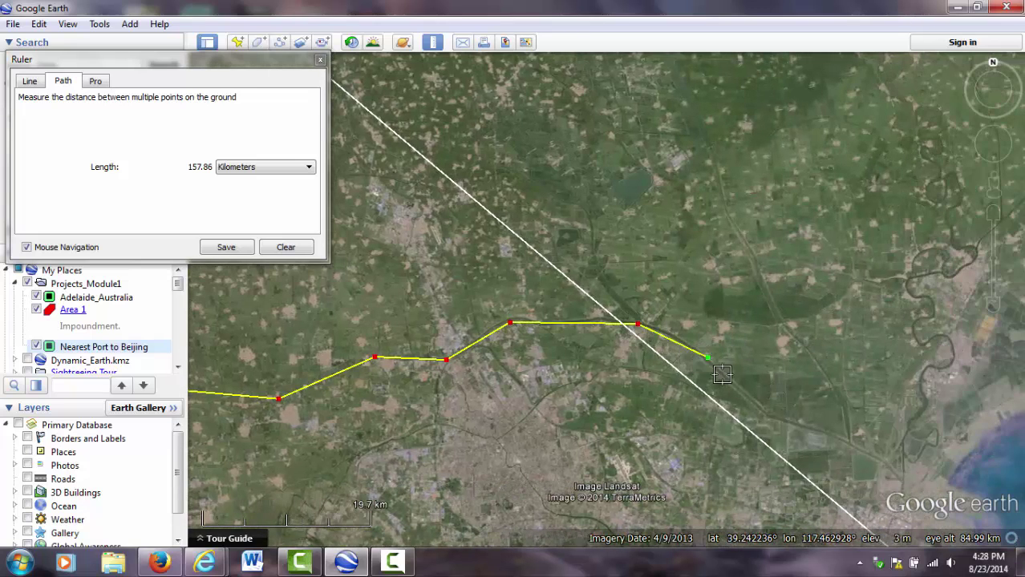
{"action": "left_click", "coordinate": [774, 419]}
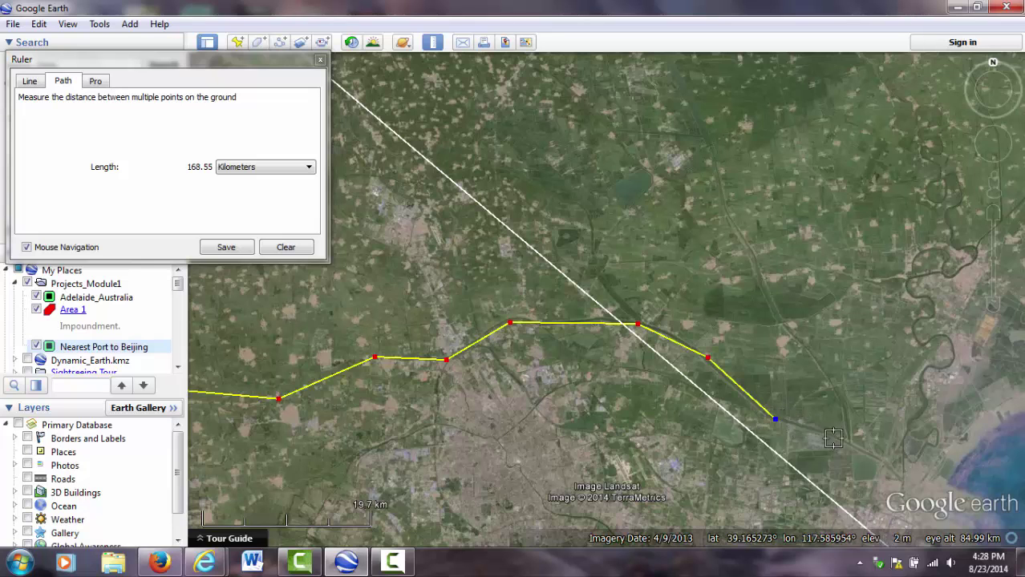
{"action": "left_click", "coordinate": [844, 440]}
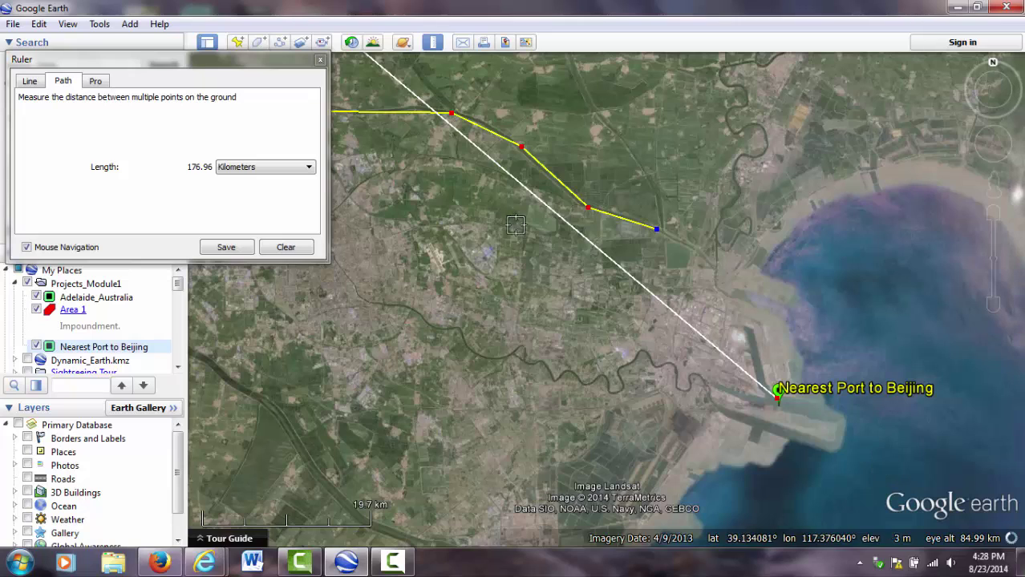
{"action": "left_click", "coordinate": [714, 266]}
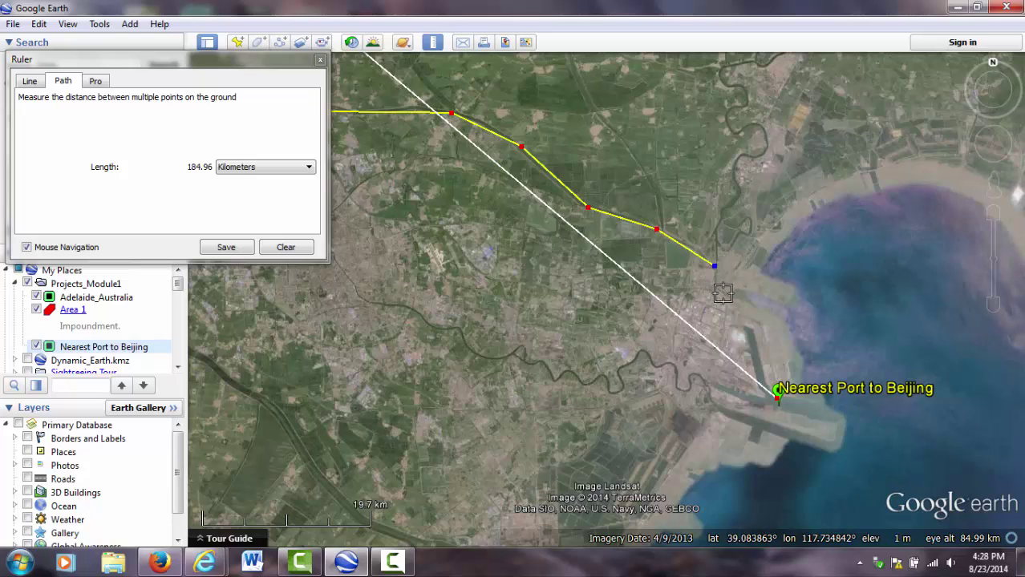
{"action": "left_click", "coordinate": [723, 294]}
{"action": "left_click", "coordinate": [775, 311]}
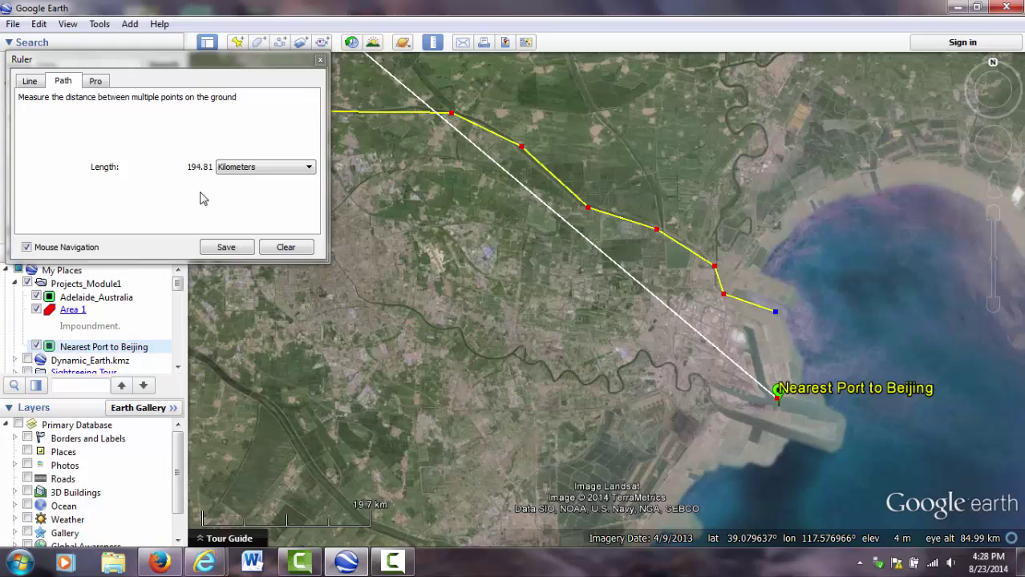
- Clear the line and path measurements, review the Ruler's Pro, Line and Path modes, and close the Ruler
{"action": "left_click", "coordinate": [285, 248]}
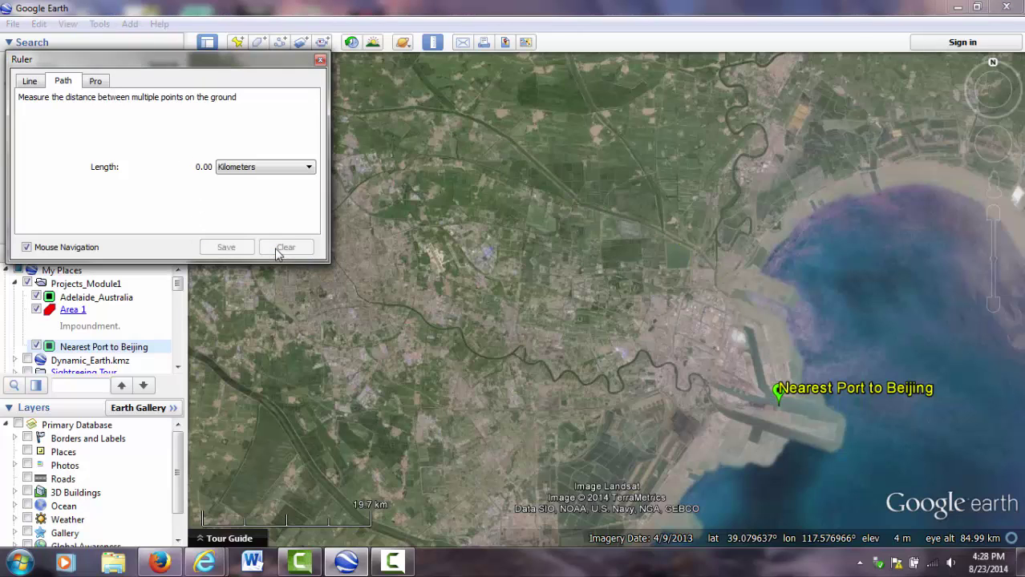
{"action": "left_click", "coordinate": [96, 82]}
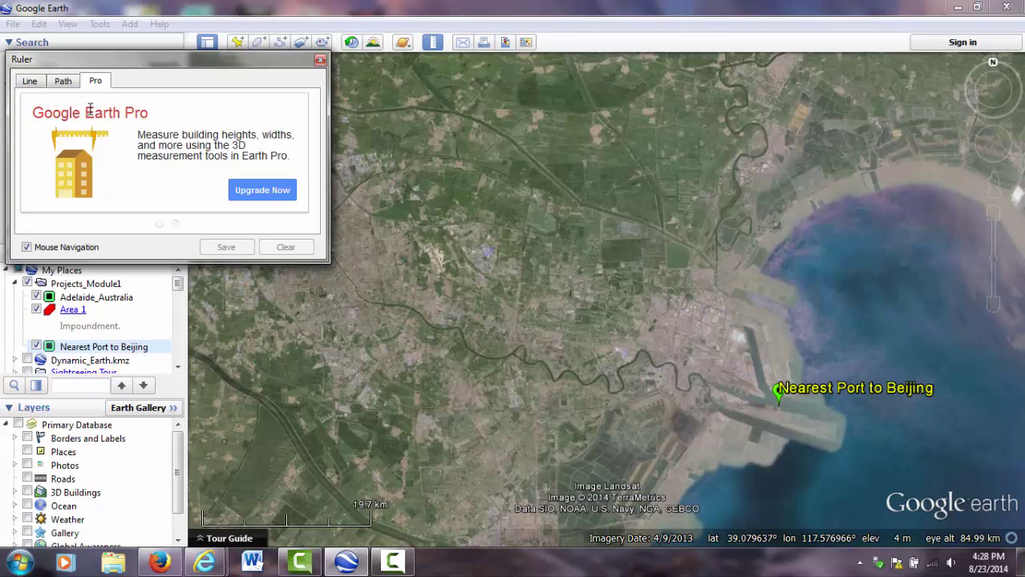
{"action": "left_click", "coordinate": [30, 82]}
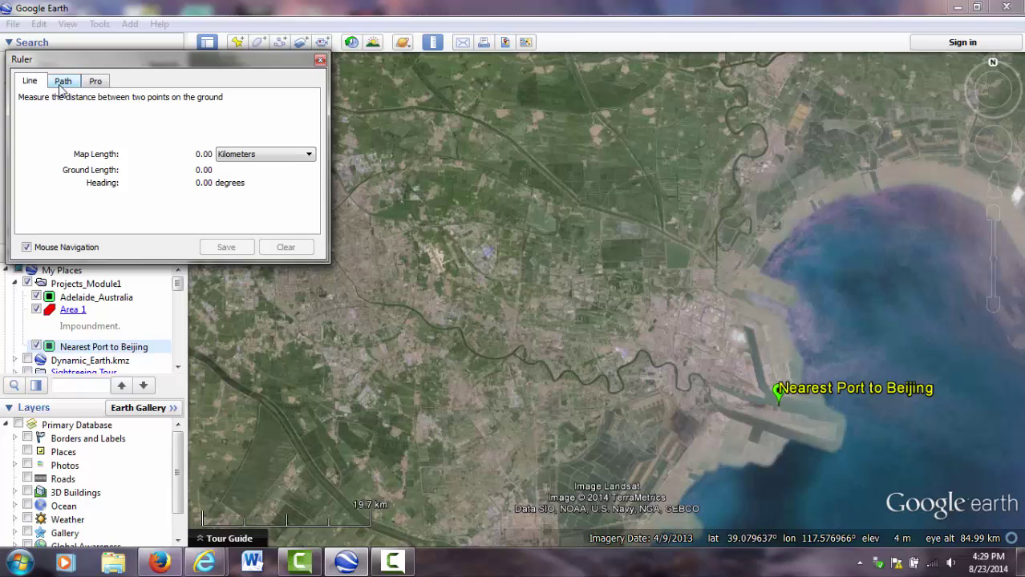
{"action": "left_click", "coordinate": [61, 83]}
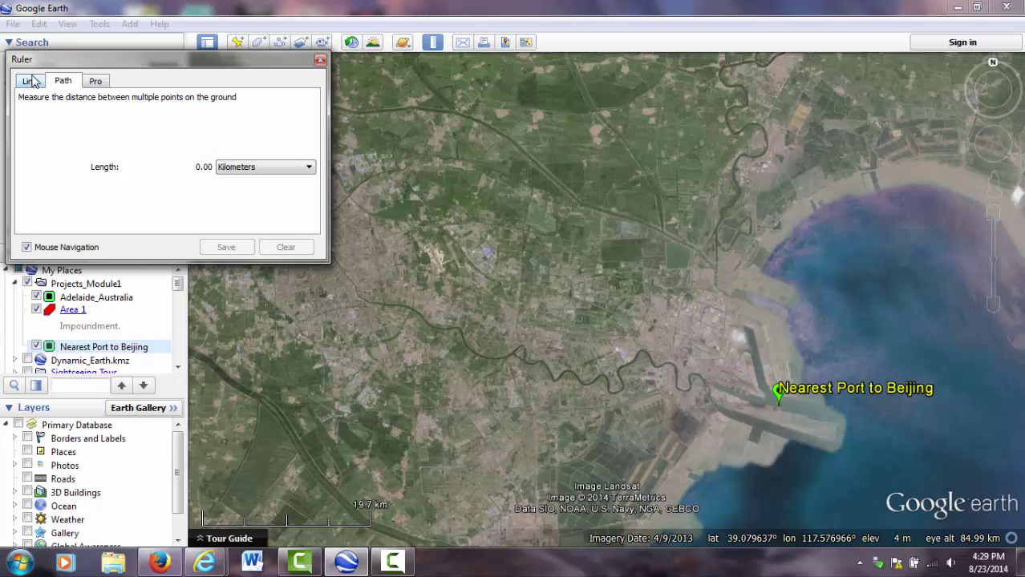
{"action": "left_click", "coordinate": [32, 81]}
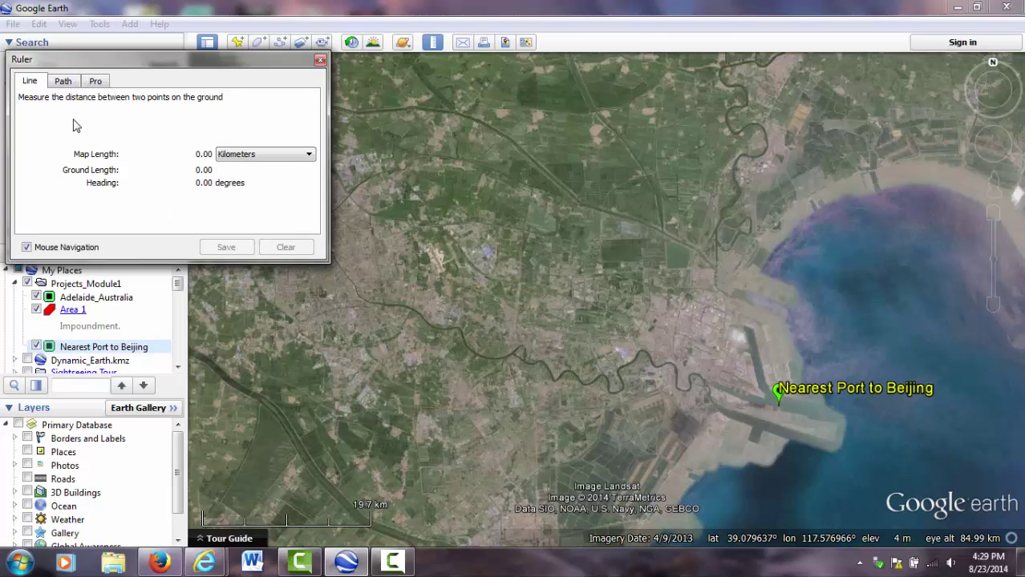
{"action": "left_click", "coordinate": [320, 61]}
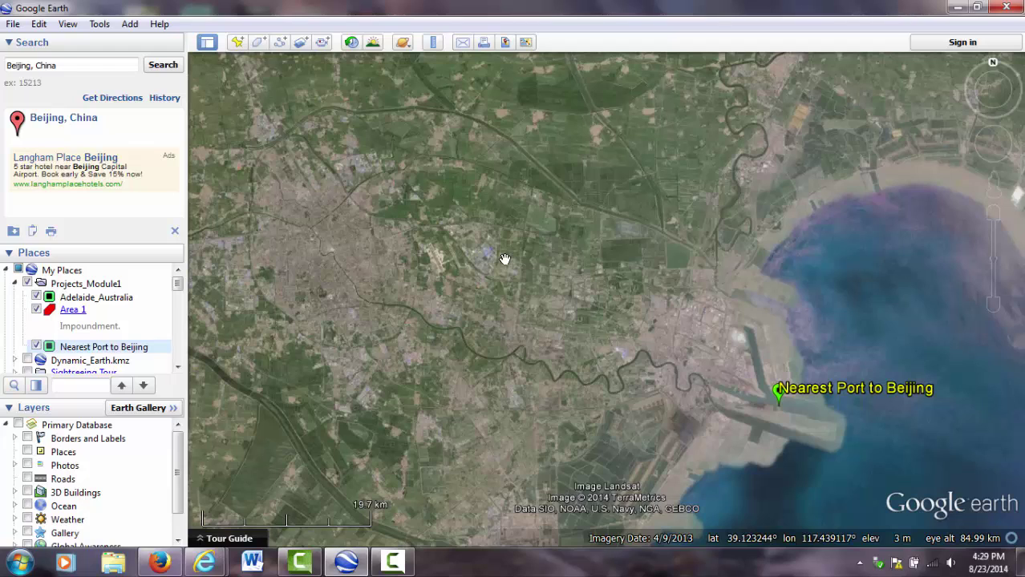
- Draw a new path from the river mouth north of the port placemark, following the channel northwest and west to the inland city's northern edge
{"action": "left_click", "coordinate": [281, 44]}
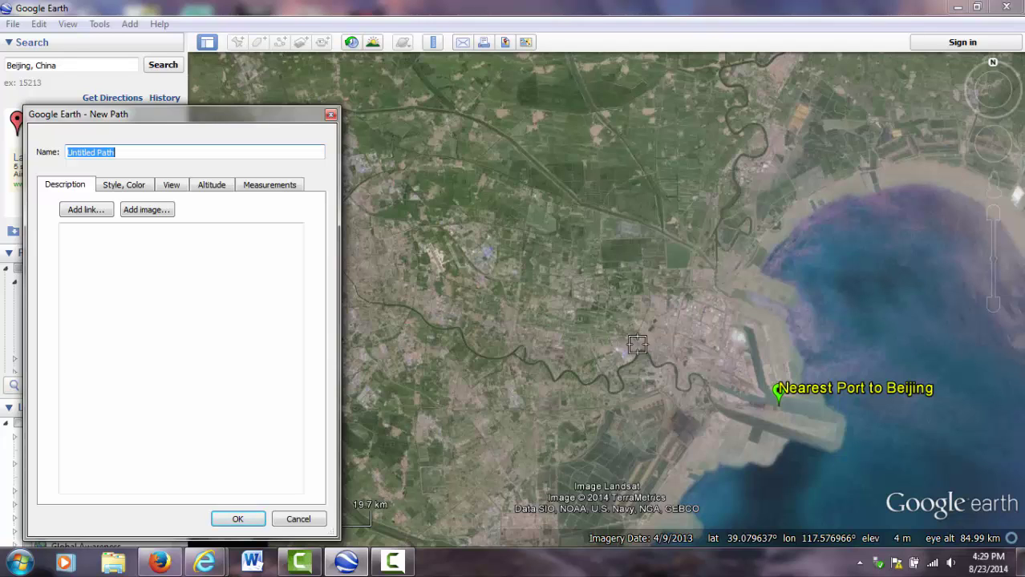
{"action": "left_click", "coordinate": [715, 269]}
{"action": "left_click", "coordinate": [694, 249]}
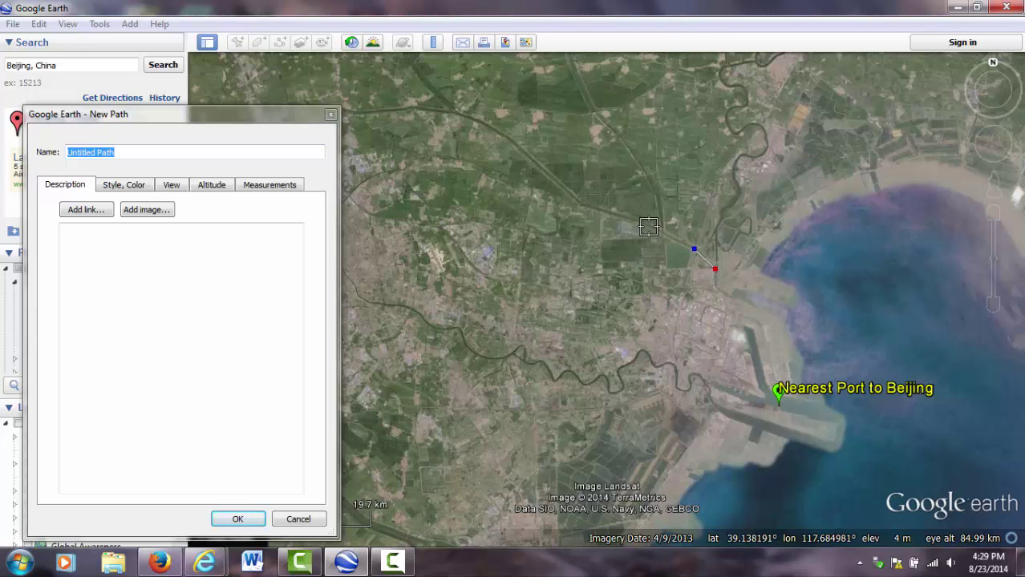
{"action": "left_click", "coordinate": [577, 204]}
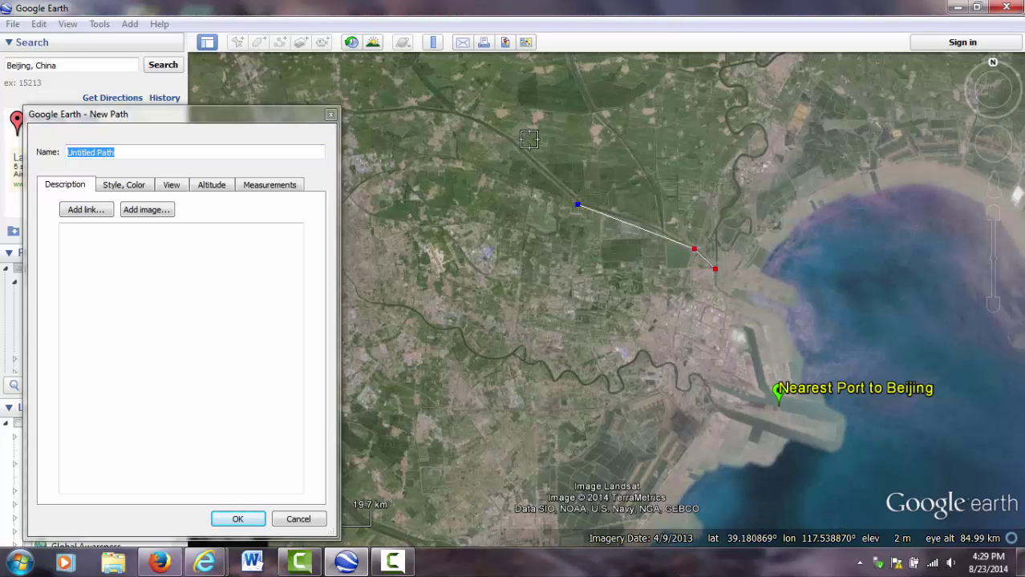
{"action": "left_click", "coordinate": [467, 115]}
{"action": "left_click", "coordinate": [405, 114]}
{"action": "left_click", "coordinate": [356, 112]}
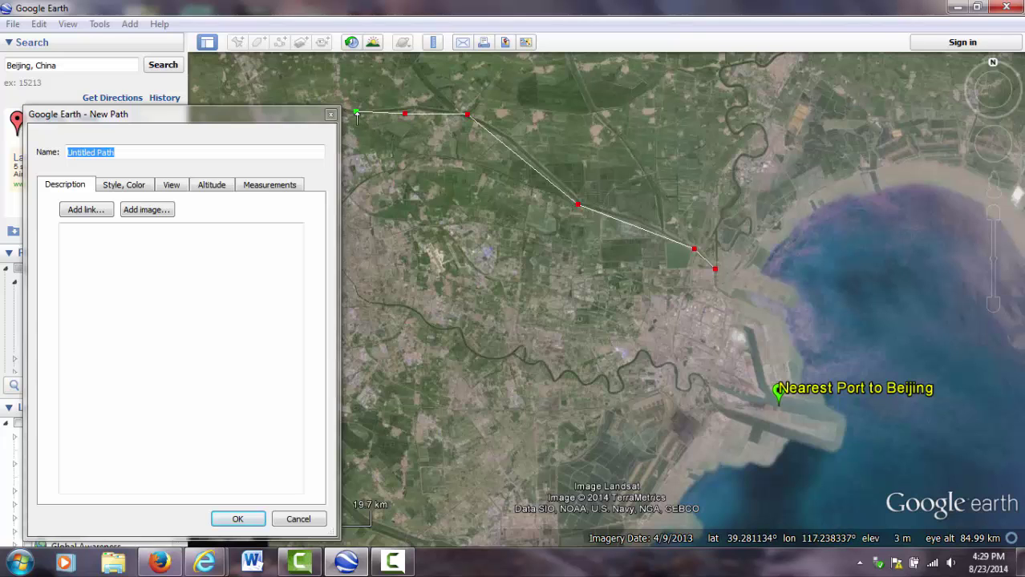
{"action": "key", "text": "Left"}
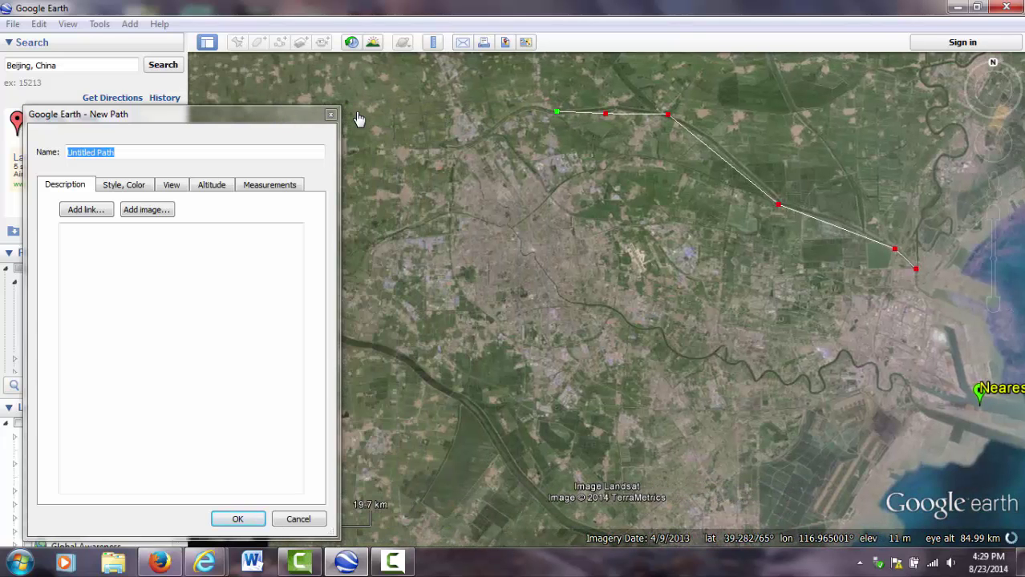
{"action": "left_click", "coordinate": [478, 140]}
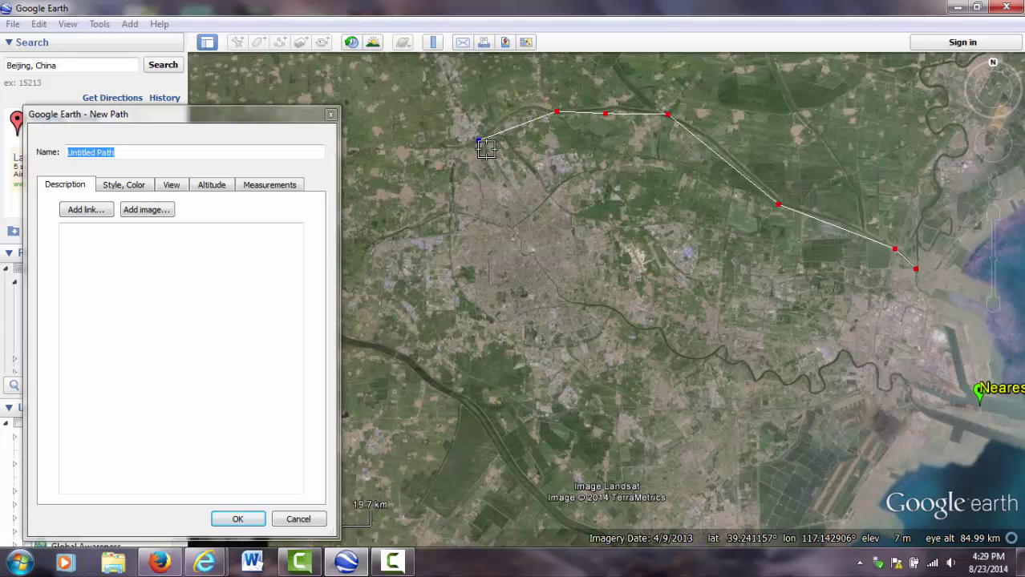
- Name the path Transportation Route, enter the description "Transportation." and save it
{"action": "left_click_drag", "start_coordinate": [169, 147], "coordinate": [63, 136]}
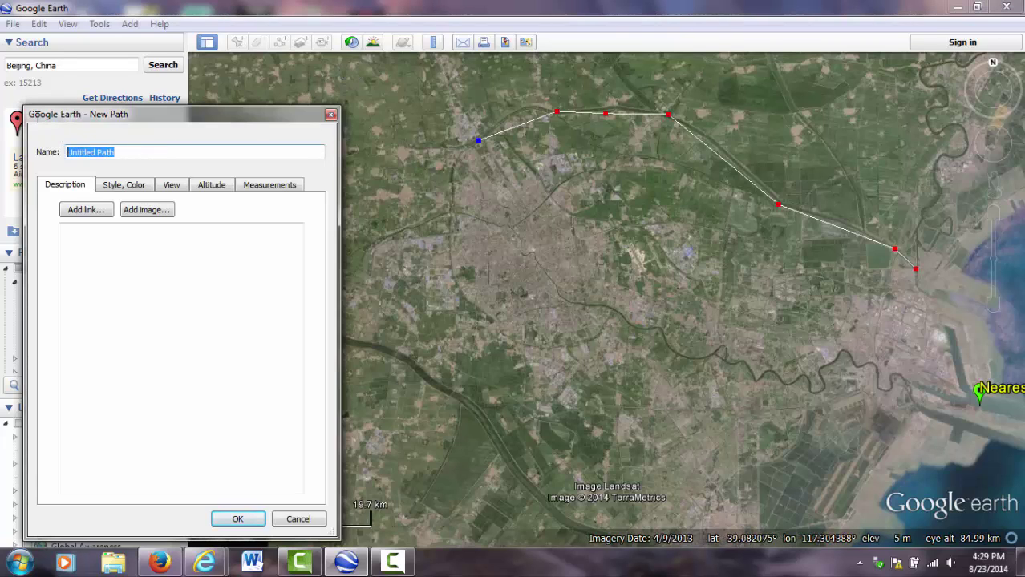
{"action": "type", "text": "Transportation Route"}
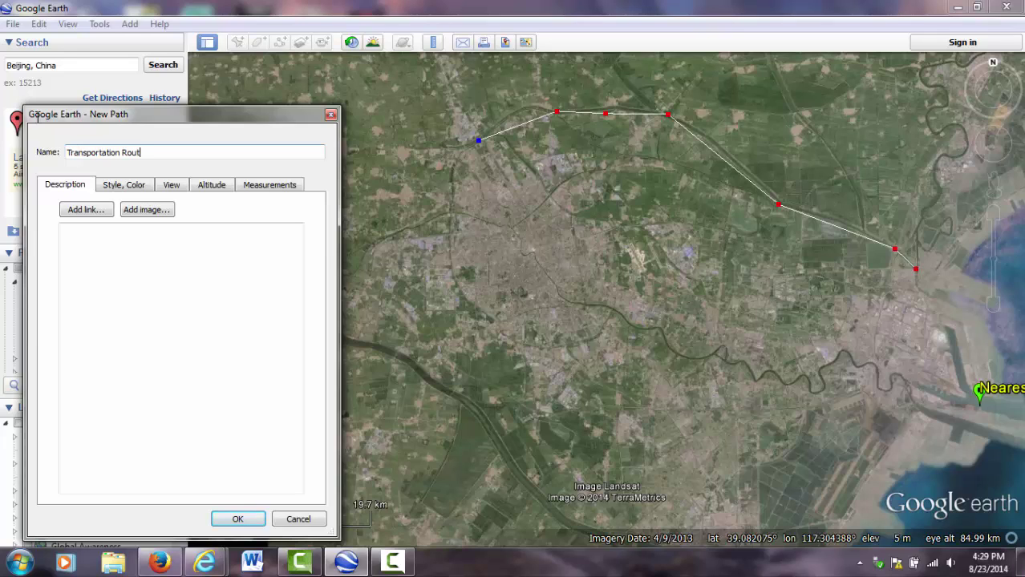
{"action": "left_click", "coordinate": [133, 345]}
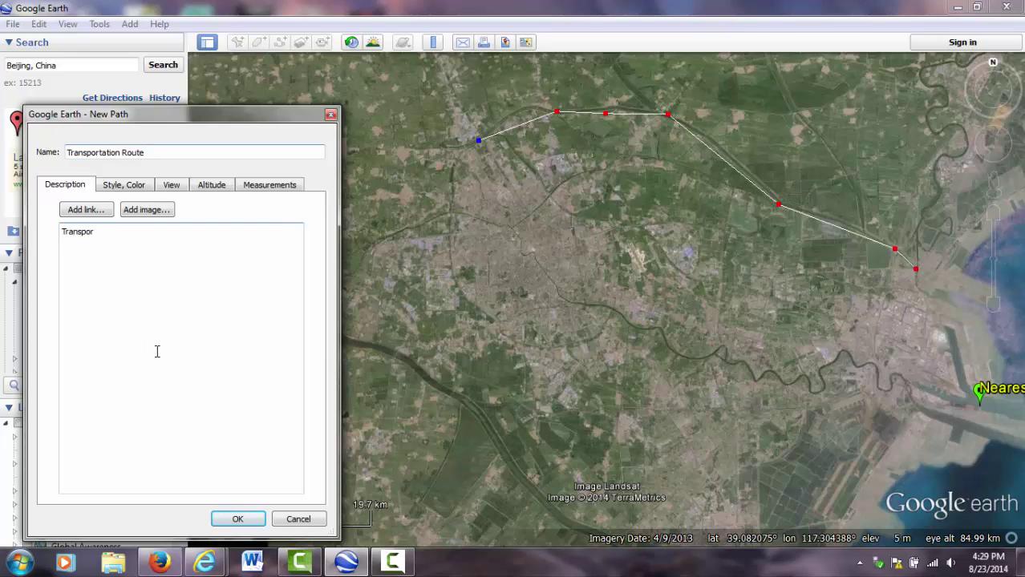
{"action": "type", "text": "Transportation."}
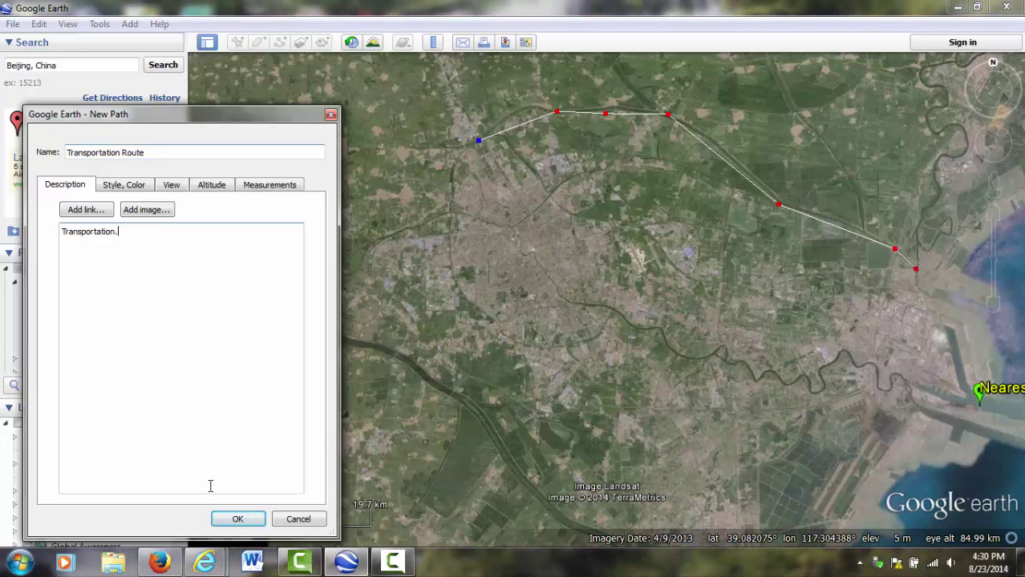
{"action": "left_click", "coordinate": [237, 519]}
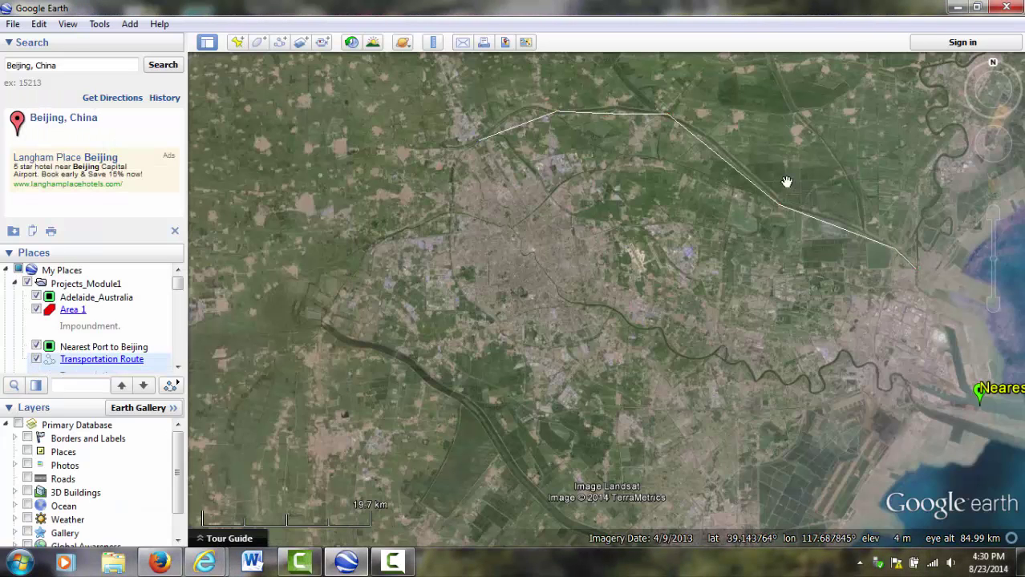
- Fly to the Adelaide_Australia placemark and open the description balloon of the Area_1 polygon northwest of it
{"action": "double_click", "coordinate": [78, 298]}
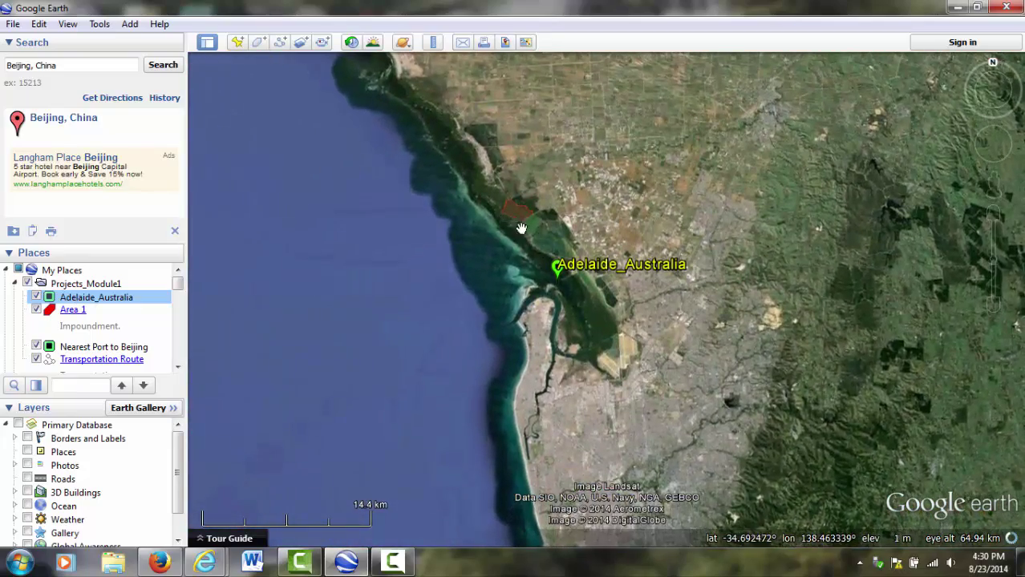
{"action": "scroll", "coordinate": [498, 229], "scroll_direction": "up", "scroll_amount": 2}
{"action": "scroll", "coordinate": [498, 230], "scroll_direction": "up", "scroll_amount": 2}
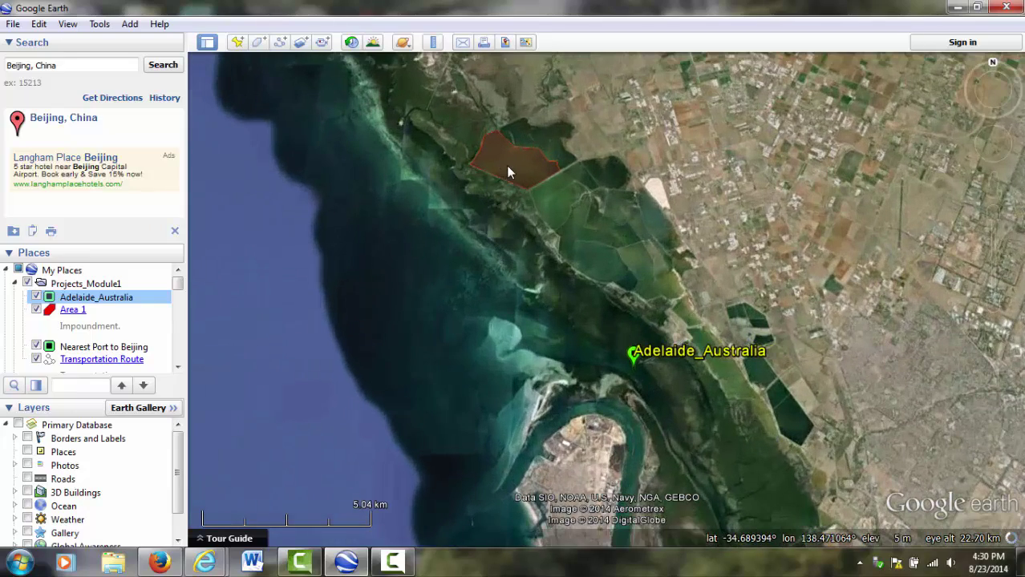
{"action": "left_click", "coordinate": [507, 165]}
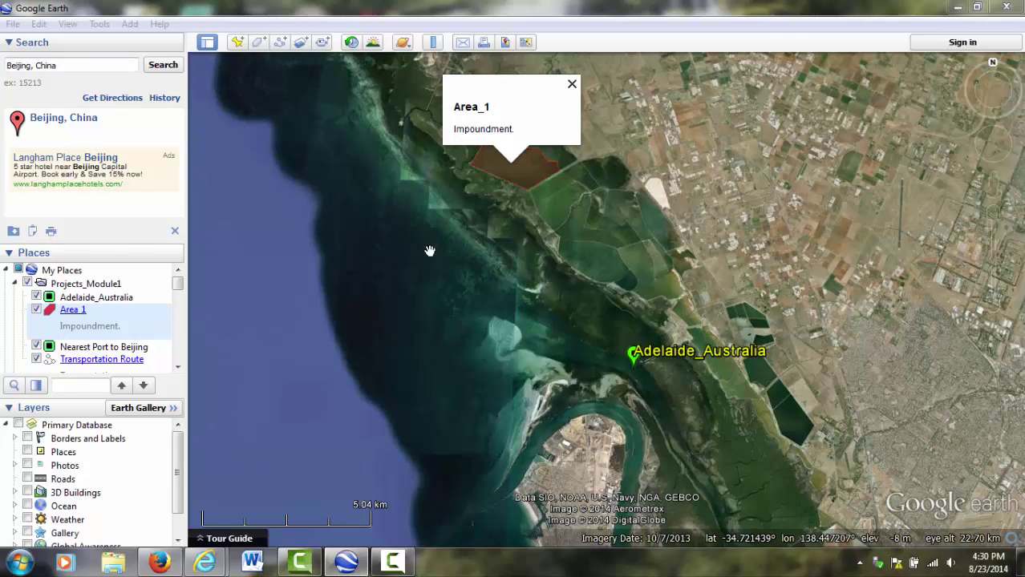
- Try out a new image overlay near Adelaide, shrinking its frame and moving it inland east of Area_1, and cancel it
{"action": "left_click", "coordinate": [302, 44]}
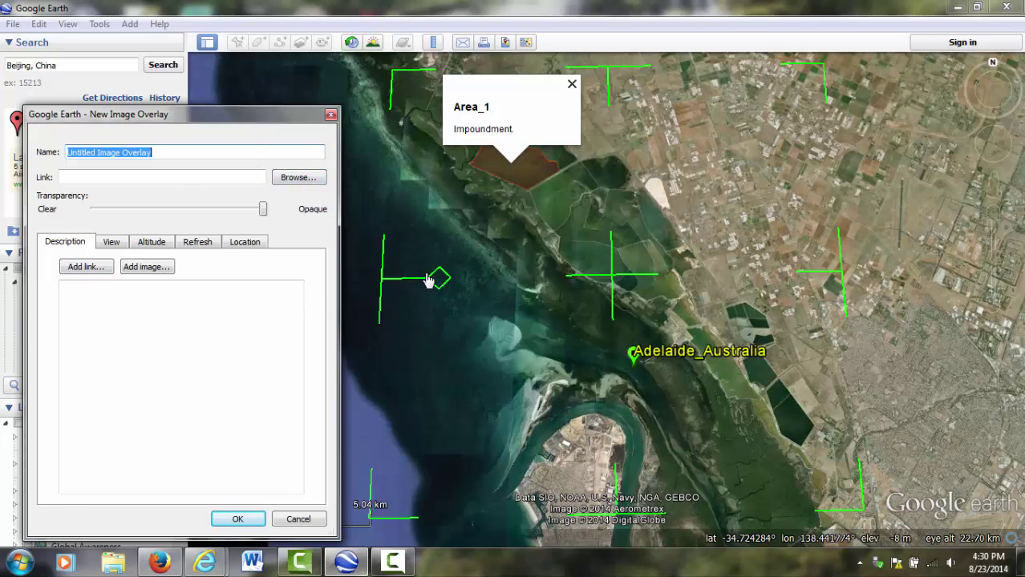
{"action": "left_click", "coordinate": [452, 282]}
{"action": "left_click_drag", "start_coordinate": [452, 282], "coordinate": [479, 282]}
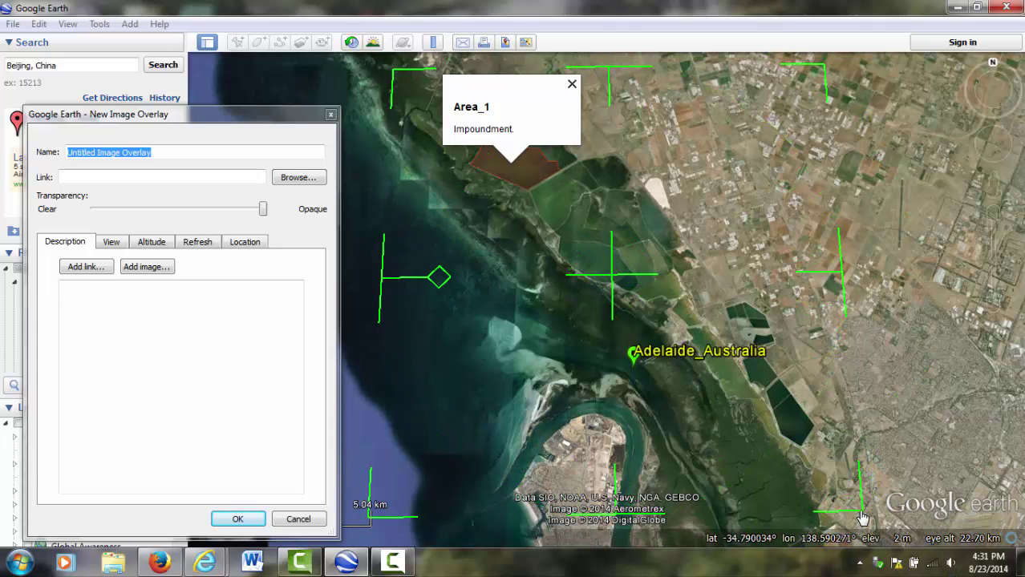
{"action": "left_click_drag", "start_coordinate": [856, 503], "coordinate": [742, 416]}
{"action": "left_click_drag", "start_coordinate": [822, 486], "coordinate": [706, 325]}
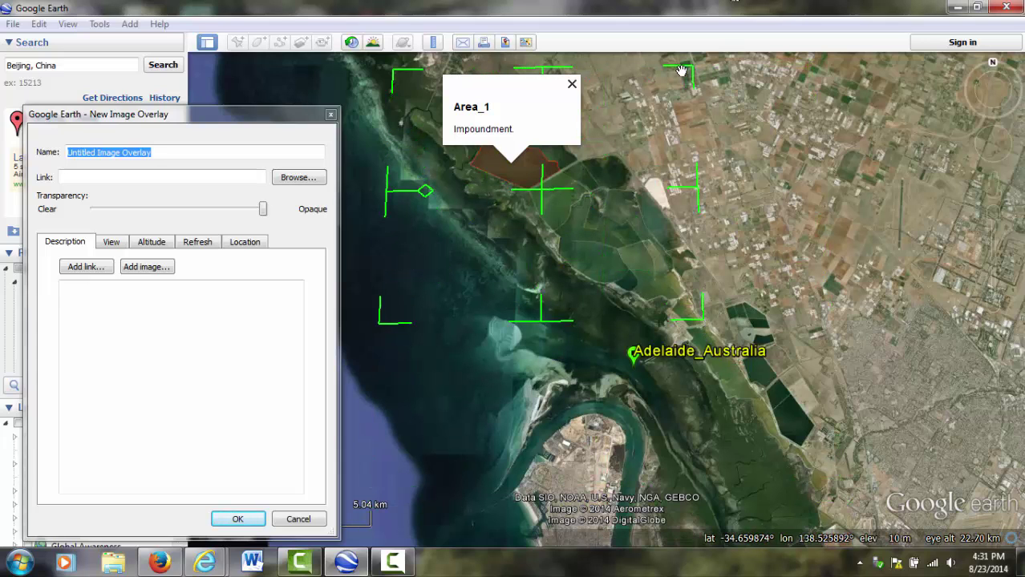
{"action": "mouse_move", "coordinate": [545, 201]}
{"action": "left_mouse_down"}
{"action": "mouse_move", "coordinate": [687, 224]}
{"action": "mouse_move", "coordinate": [798, 300]}
{"action": "mouse_move", "coordinate": [802, 224]}
{"action": "left_mouse_up"}
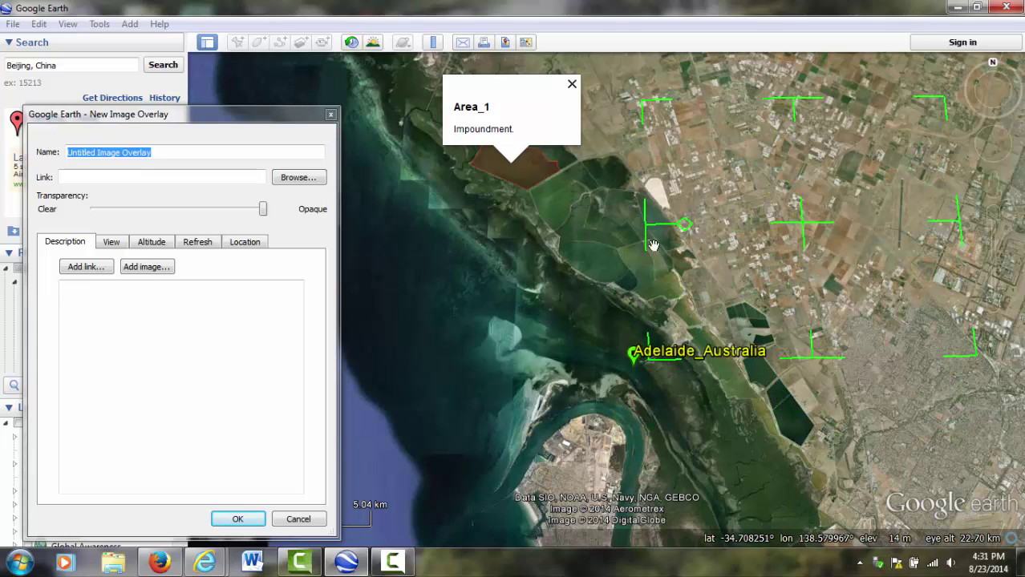
{"action": "mouse_move", "coordinate": [648, 231]}
{"action": "left_mouse_down"}
{"action": "mouse_move", "coordinate": [839, 228]}
{"action": "mouse_move", "coordinate": [610, 229]}
{"action": "mouse_move", "coordinate": [669, 225]}
{"action": "left_mouse_up"}
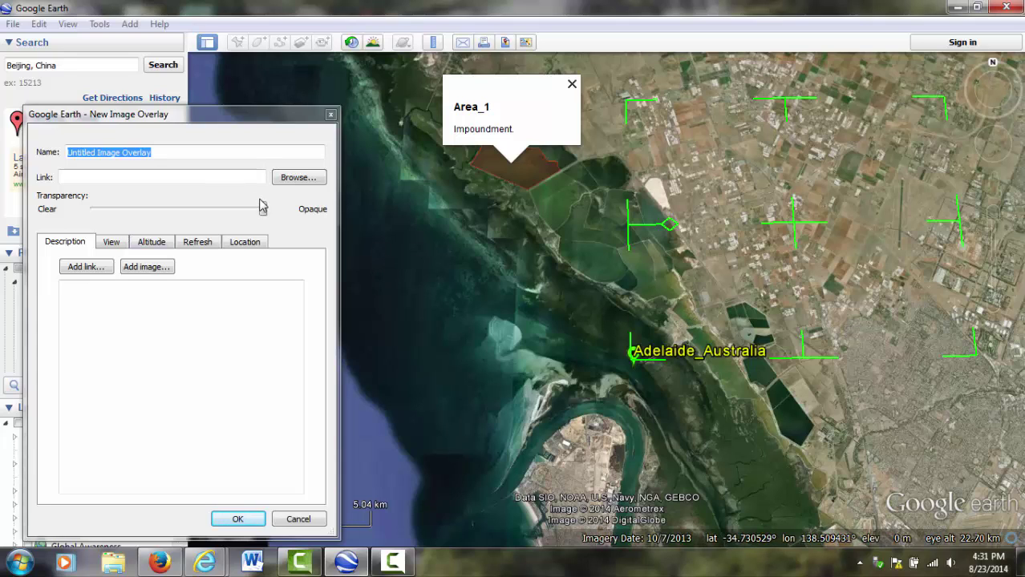
{"action": "mouse_move", "coordinate": [265, 212]}
{"action": "left_mouse_down"}
{"action": "mouse_move", "coordinate": [113, 212]}
{"action": "mouse_move", "coordinate": [212, 211]}
{"action": "mouse_move", "coordinate": [96, 215]}
{"action": "mouse_move", "coordinate": [134, 218]}
{"action": "mouse_move", "coordinate": [97, 226]}
{"action": "mouse_move", "coordinate": [255, 211]}
{"action": "mouse_move", "coordinate": [131, 220]}
{"action": "mouse_move", "coordinate": [245, 213]}
{"action": "left_mouse_up"}
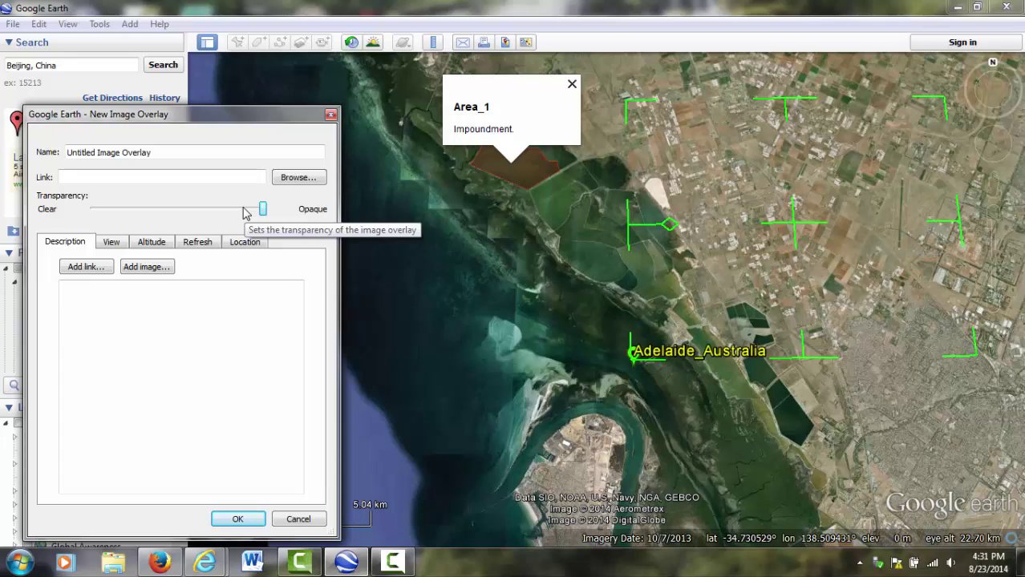
{"action": "left_click", "coordinate": [299, 519]}
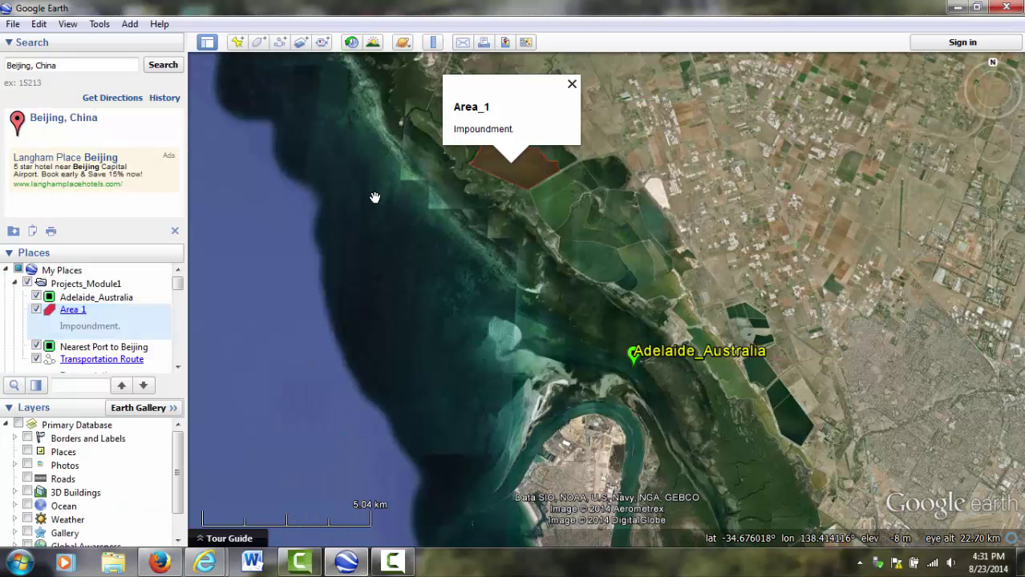
- Start recording a tour and fly to the Area_1 polygon
{"action": "left_click", "coordinate": [324, 44]}
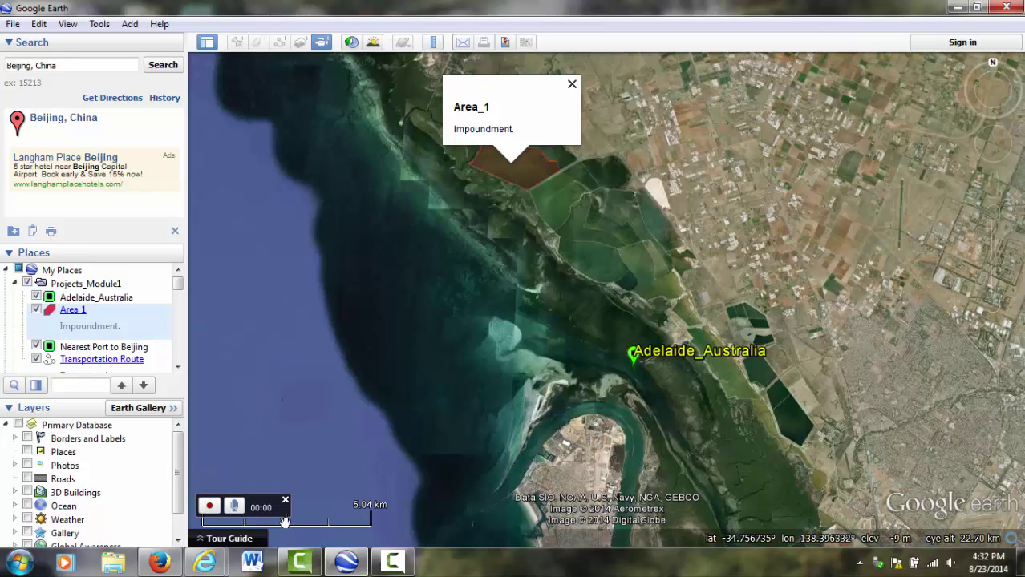
{"action": "left_click", "coordinate": [209, 507]}
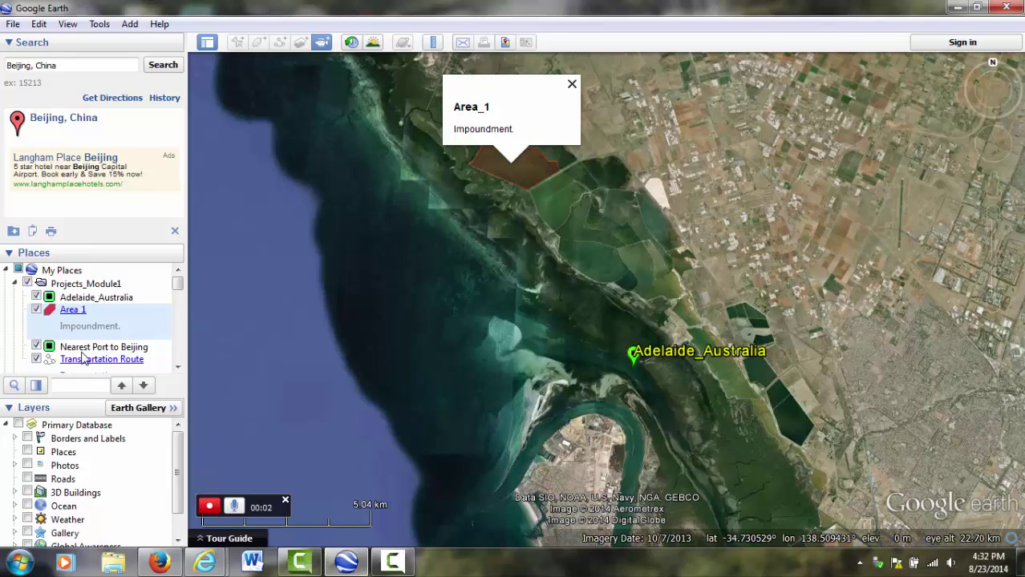
{"action": "left_click", "coordinate": [94, 299]}
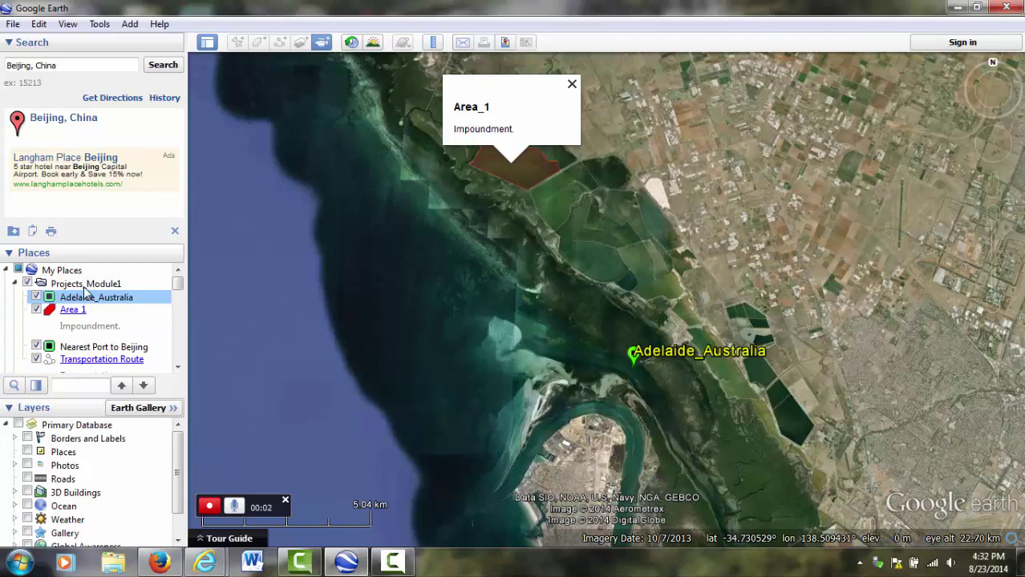
{"action": "double_click", "coordinate": [77, 315]}
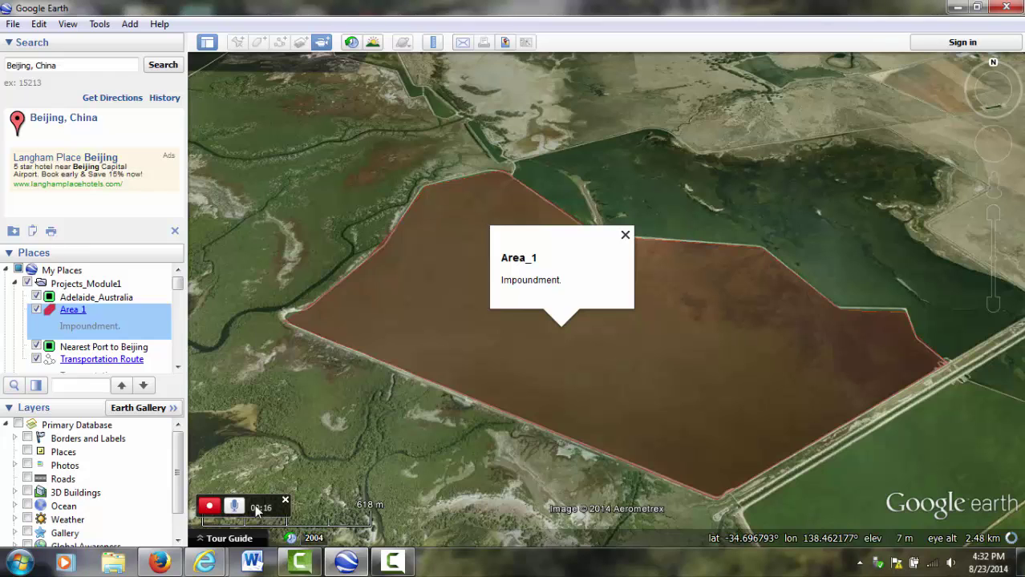
{"action": "key", "text": "Up"}
{"action": "key", "text": "Up"}
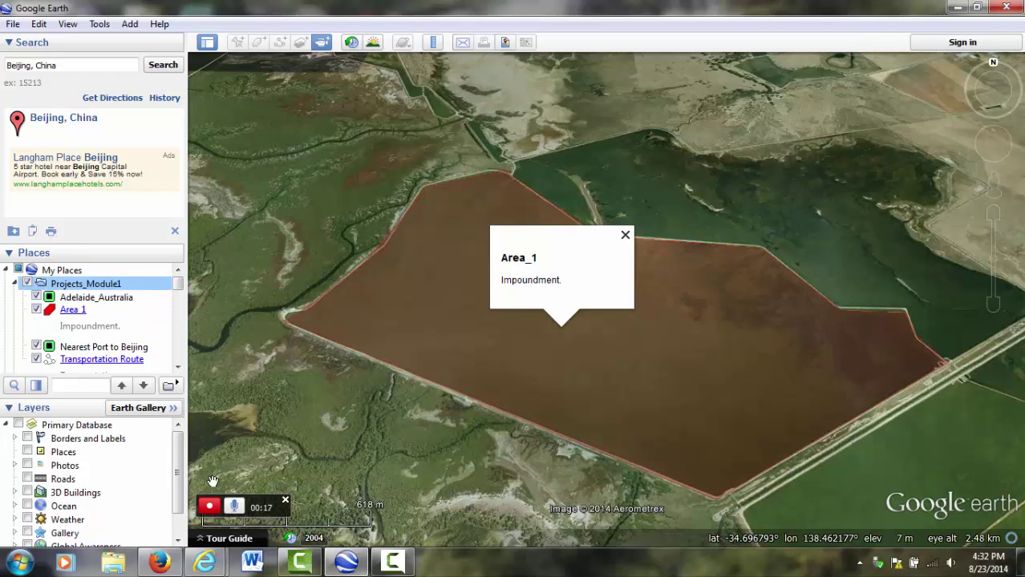
- Continue the tour recording with a close-up of the narrow creek among the trees northwest of Area_1
{"action": "double_click", "coordinate": [353, 190]}
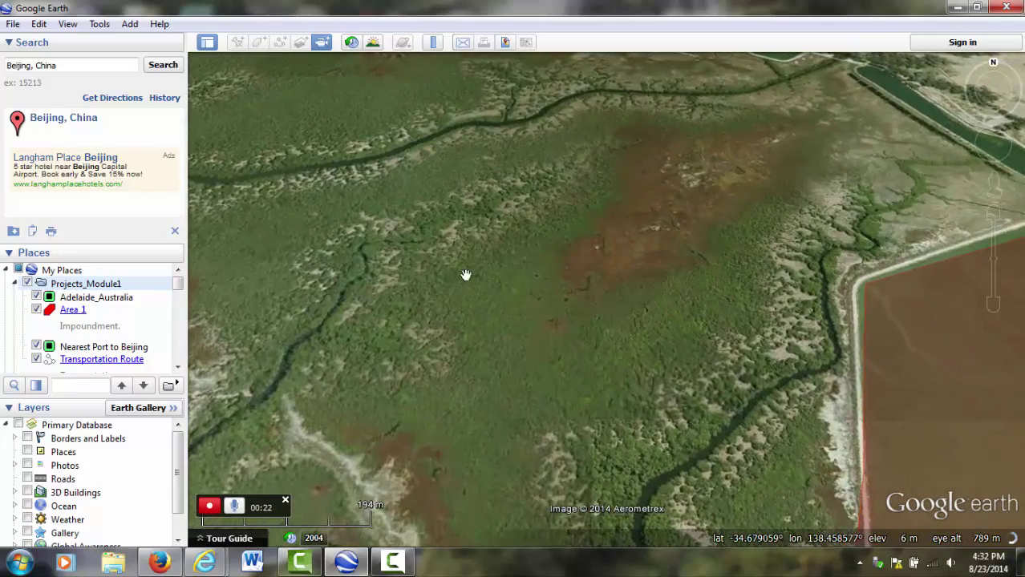
{"action": "double_click", "coordinate": [452, 249]}
{"action": "scroll", "coordinate": [431, 253], "scroll_direction": "up", "scroll_amount": 3}
{"action": "scroll", "coordinate": [329, 231], "scroll_direction": "up", "scroll_amount": 4}
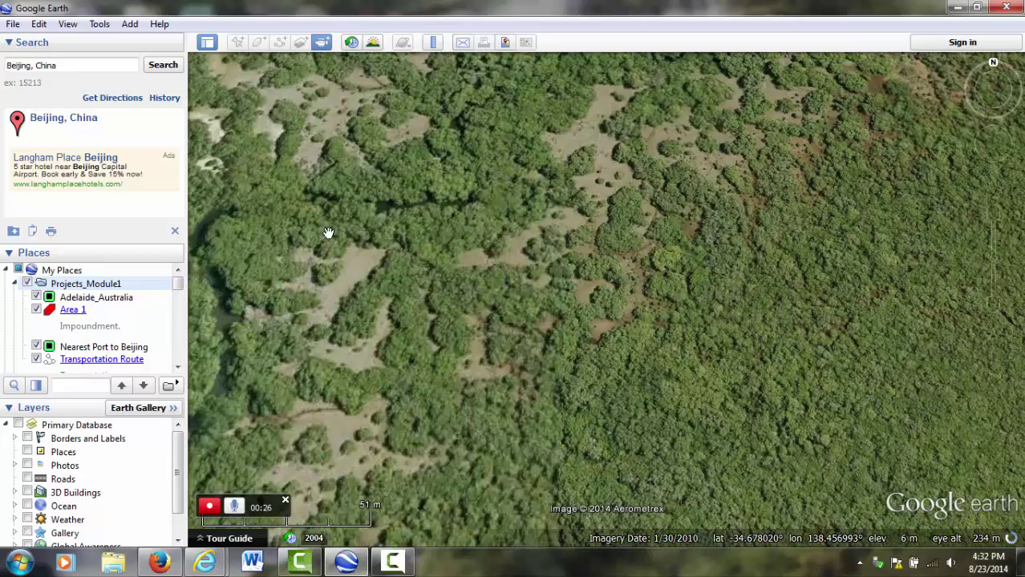
{"action": "left_click_drag", "start_coordinate": [329, 232], "coordinate": [539, 286]}
{"action": "scroll", "coordinate": [429, 276], "scroll_direction": "up", "scroll_amount": 3}
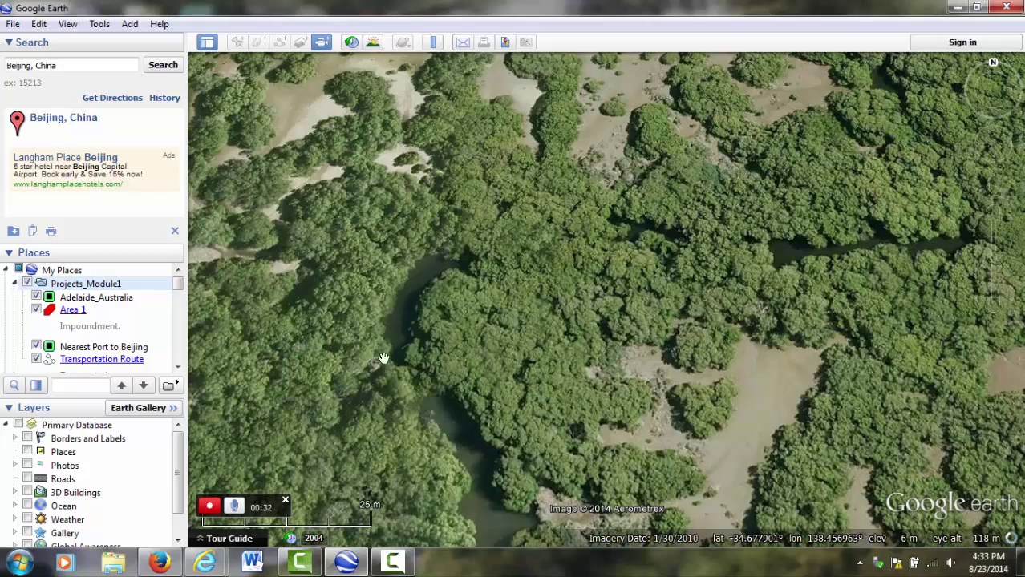
{"action": "scroll", "coordinate": [435, 397], "scroll_direction": "up", "scroll_amount": 2}
{"action": "scroll", "coordinate": [405, 348], "scroll_direction": "up", "scroll_amount": 2}
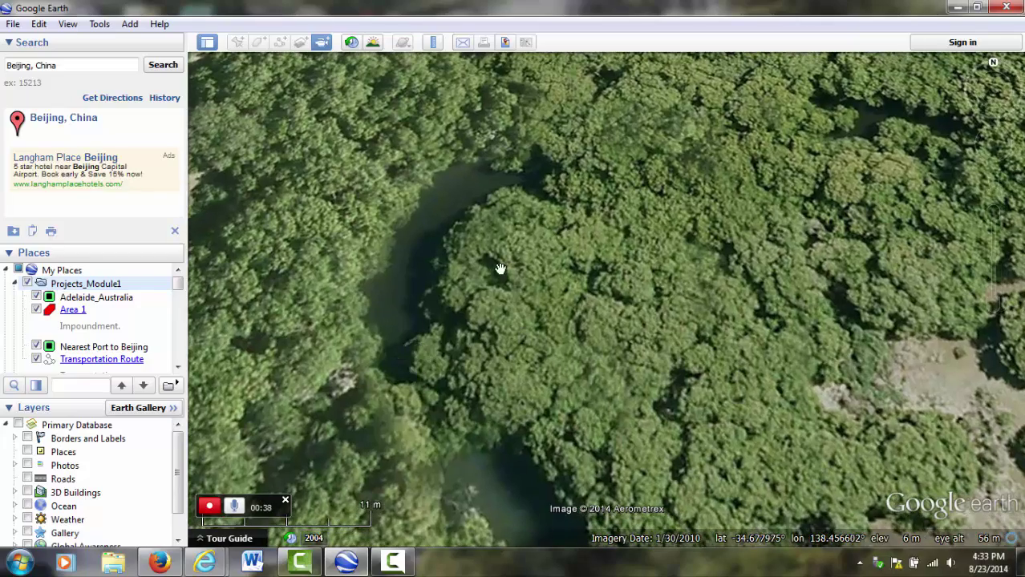
- Continue the tour recording by pulling back from the creek to the coast northwest of Area_1, and stop recording
{"action": "scroll", "coordinate": [497, 273], "scroll_direction": "down", "scroll_amount": 5}
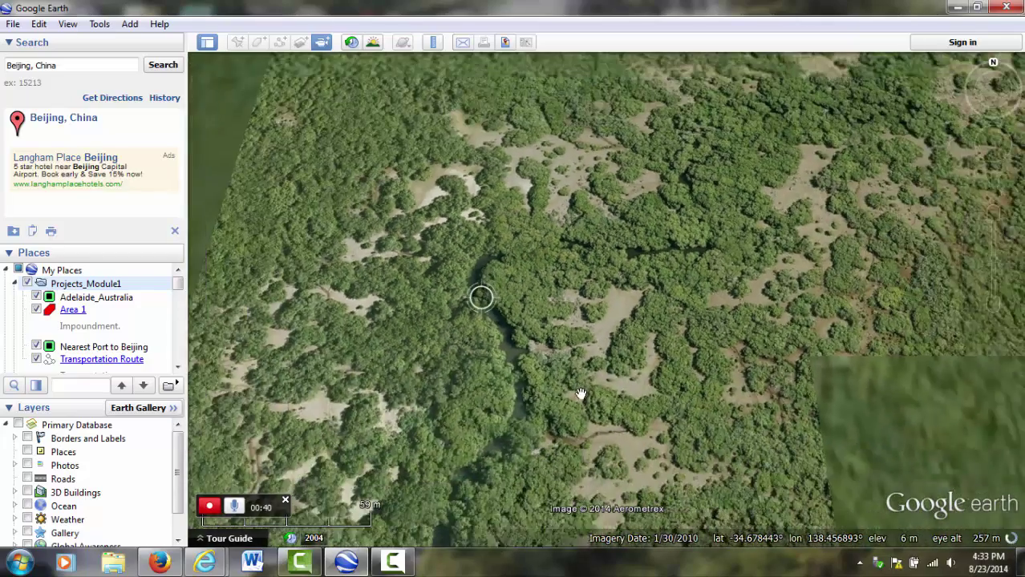
{"action": "left_click_drag", "start_coordinate": [493, 388], "coordinate": [575, 209]}
{"action": "scroll", "coordinate": [475, 316], "scroll_direction": "down", "scroll_amount": 3}
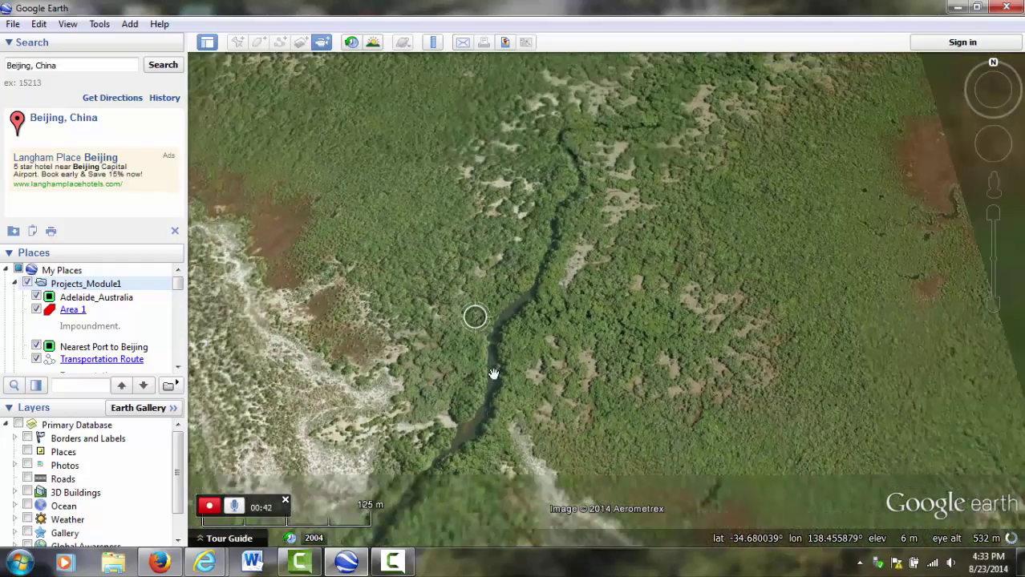
{"action": "scroll", "coordinate": [441, 453], "scroll_direction": "down", "scroll_amount": 3}
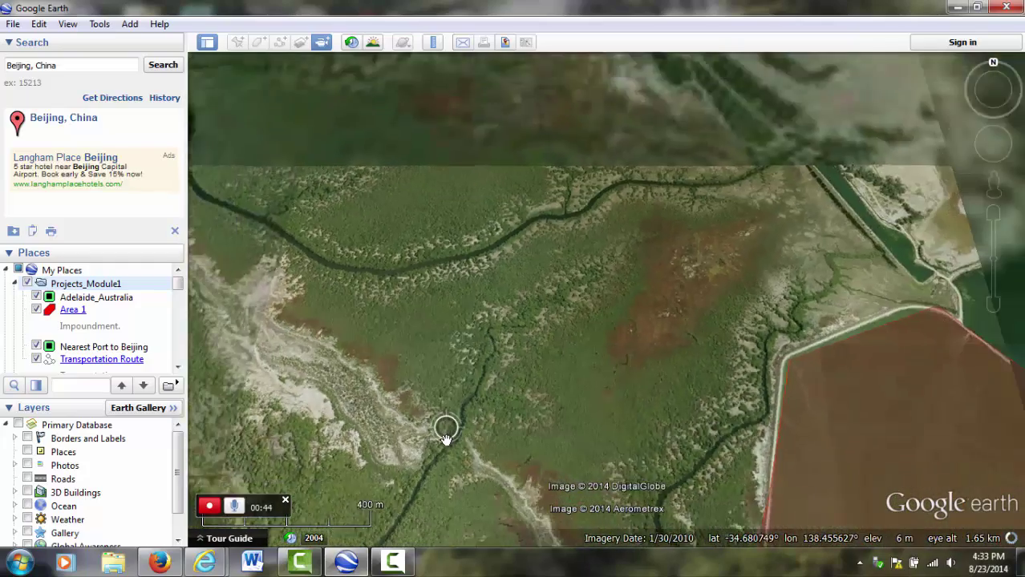
{"action": "scroll", "coordinate": [447, 440], "scroll_direction": "down", "scroll_amount": 3}
{"action": "left_click_drag", "start_coordinate": [414, 449], "coordinate": [581, 267]}
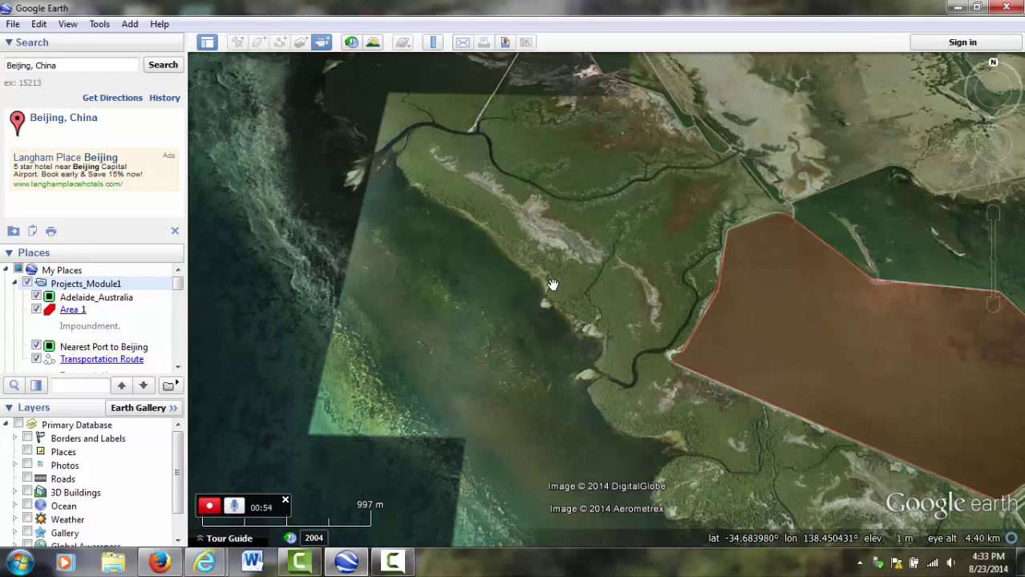
{"action": "left_click_drag", "start_coordinate": [549, 194], "coordinate": [531, 279]}
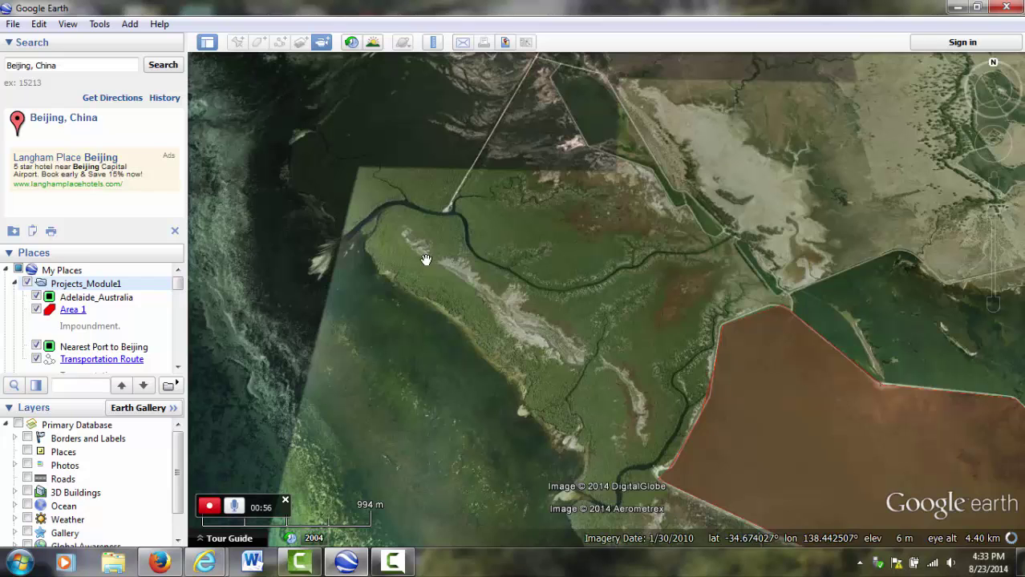
{"action": "left_click", "coordinate": [208, 507]}
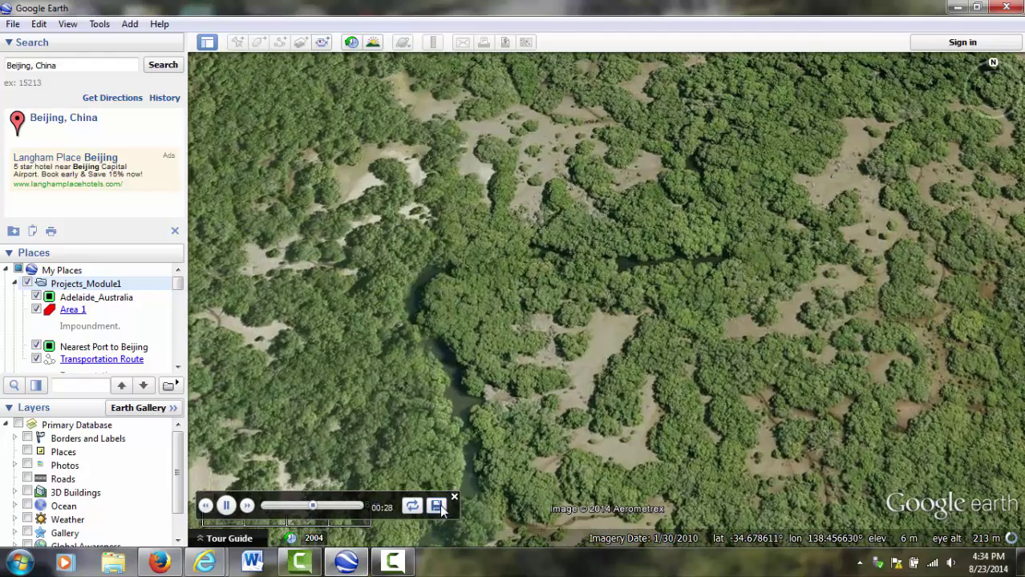
- Save the recorded tour under the name Quick Tour - Adelaide
{"action": "left_click", "coordinate": [436, 505]}
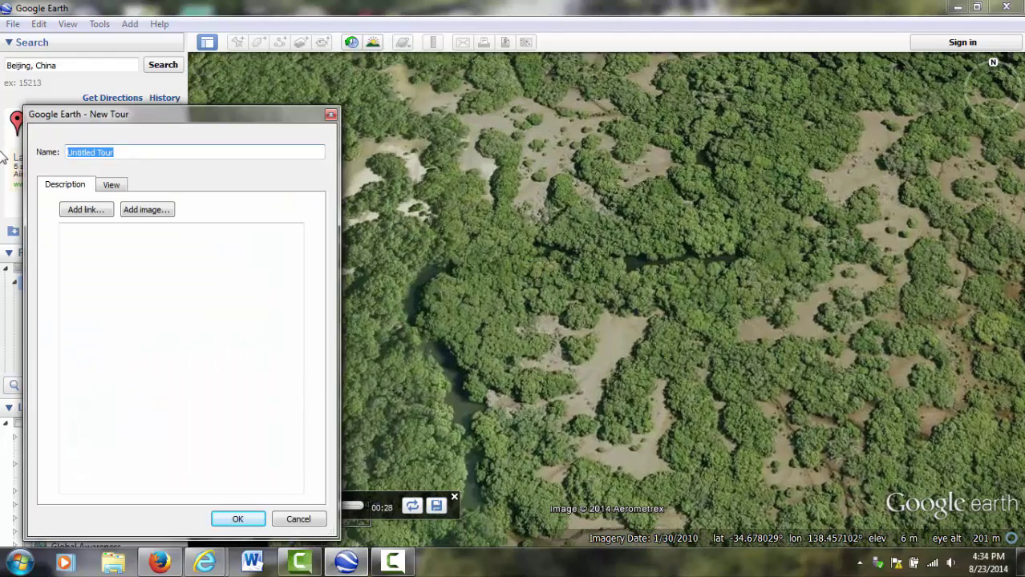
{"action": "type", "text": "QUi"}
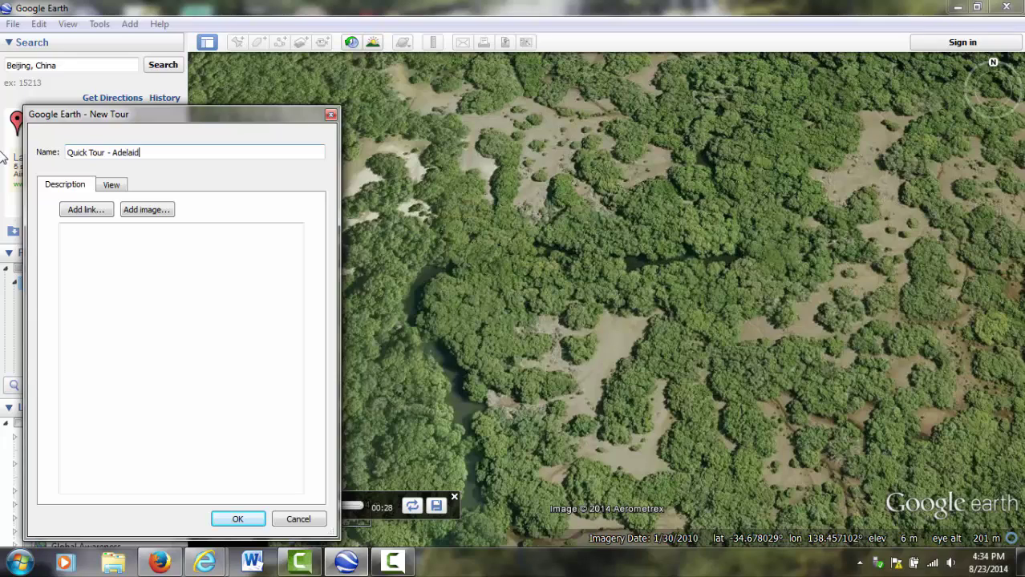
{"action": "left_click", "coordinate": [238, 520]}
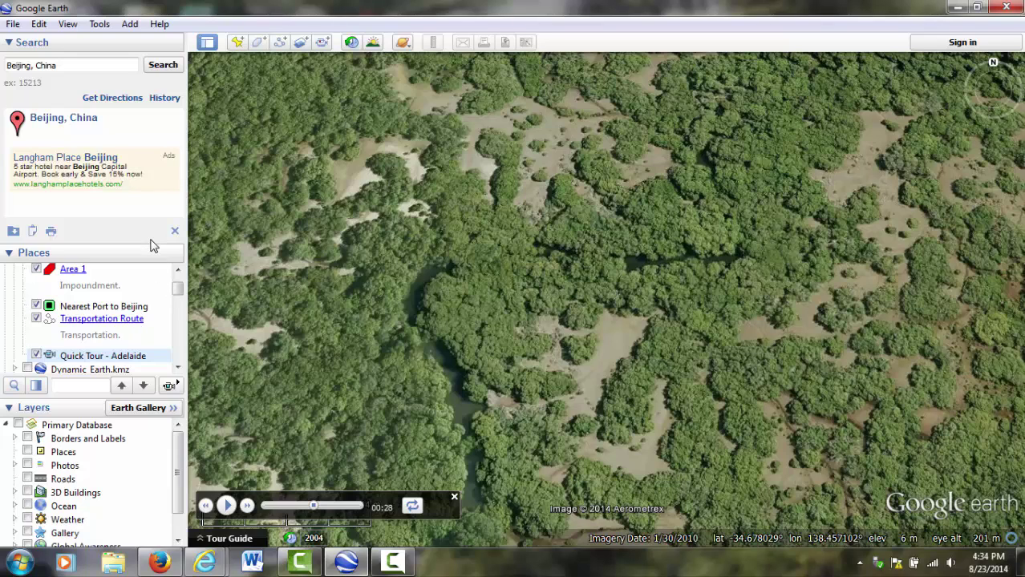
- Collapse the Projects_Module1 folder and save it as a KMZ file named Projects_Module1_Test in Integrate_Course_Projet_SERC
{"action": "left_click_drag", "start_coordinate": [151, 237], "coordinate": [150, 196]}
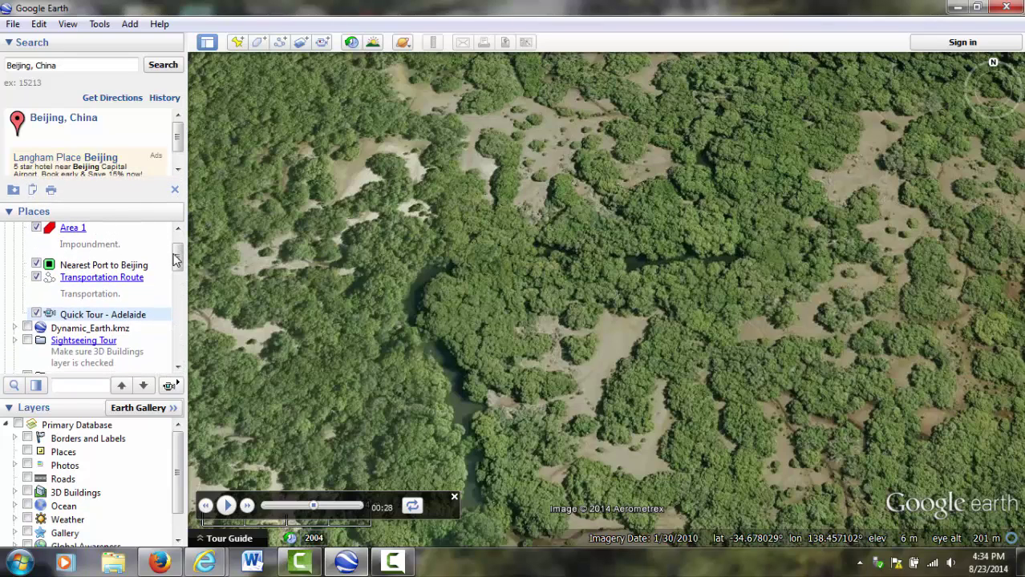
{"action": "scroll", "coordinate": [181, 267], "scroll_direction": "up", "scroll_amount": 1}
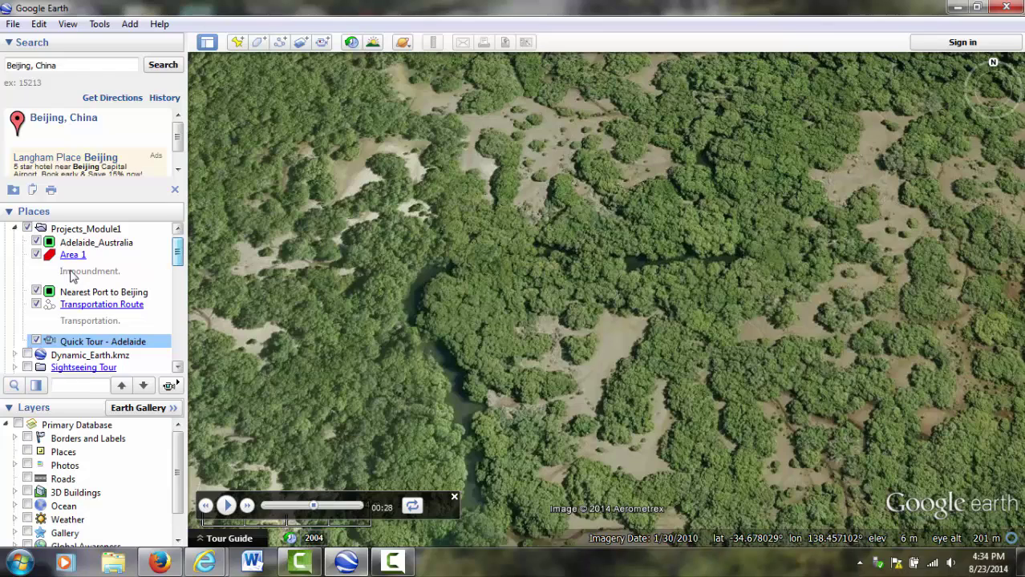
{"action": "left_click", "coordinate": [84, 230]}
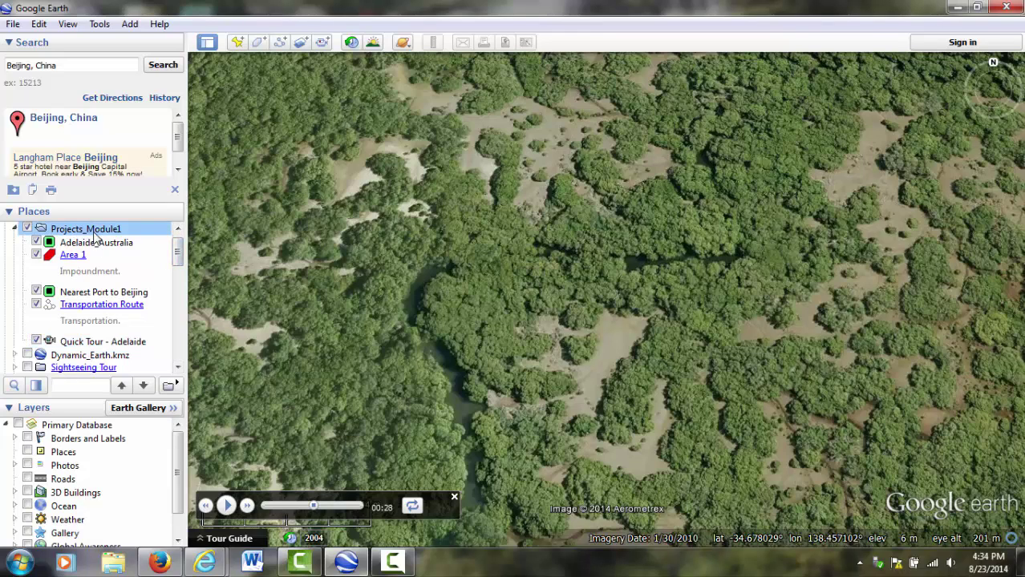
{"action": "left_click", "coordinate": [15, 230]}
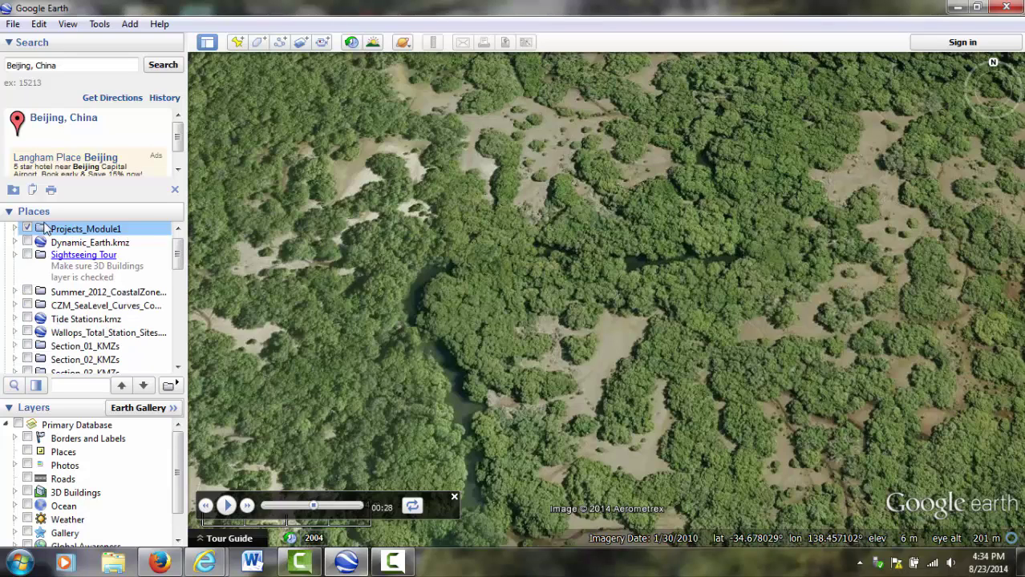
{"action": "right_click", "coordinate": [82, 233]}
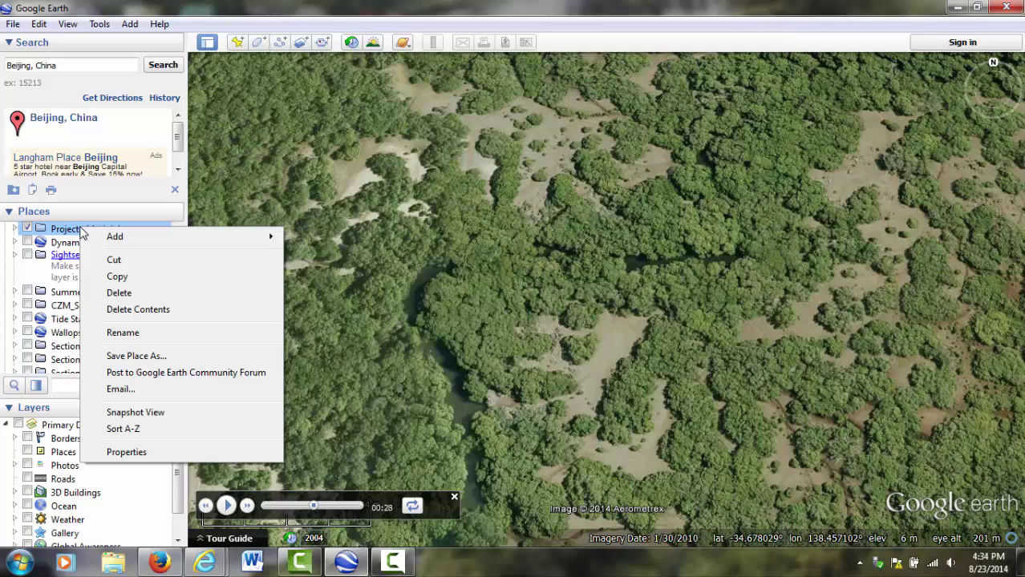
{"action": "left_click", "coordinate": [160, 362]}
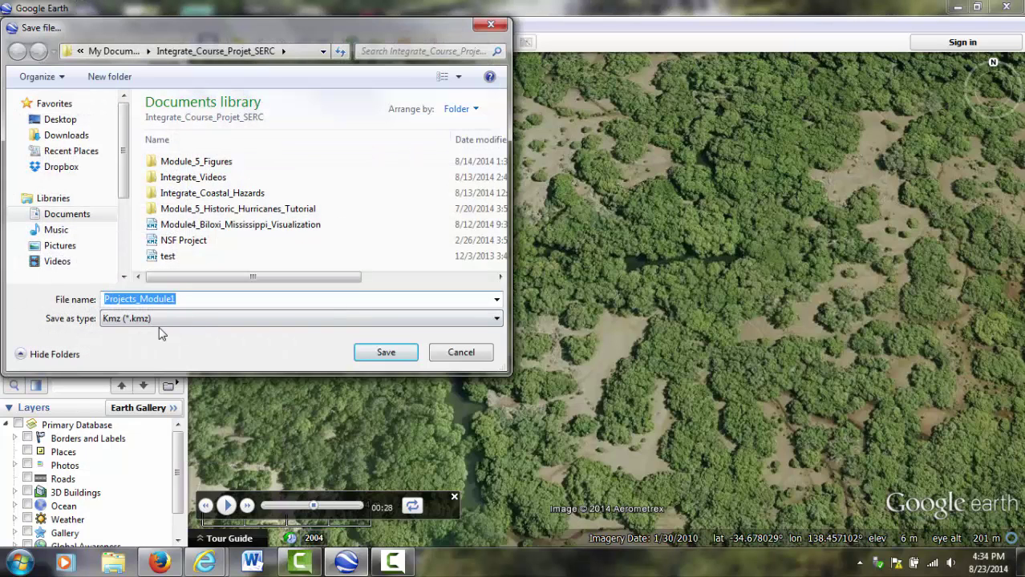
{"action": "left_click", "coordinate": [229, 299]}
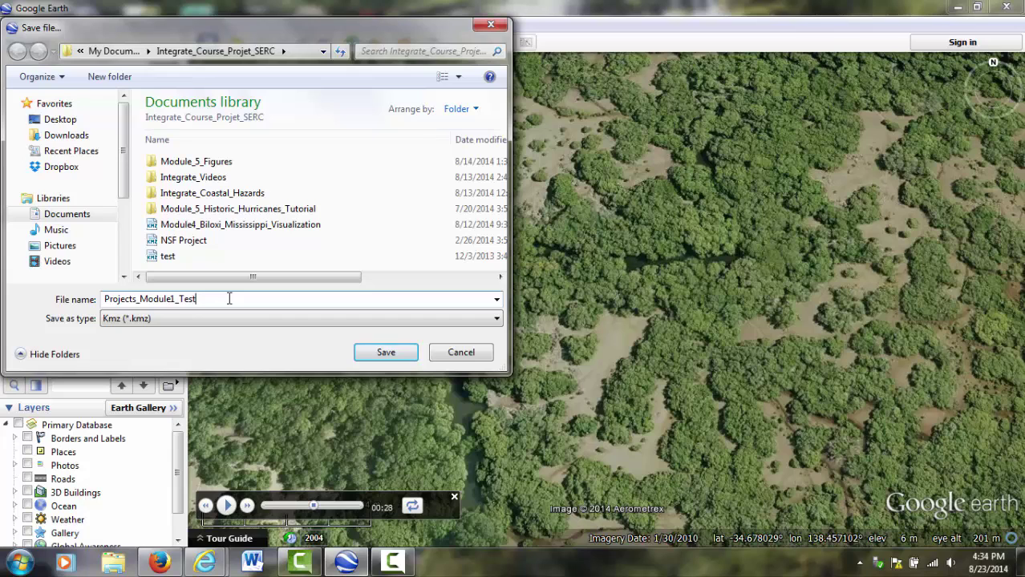
{"action": "left_click", "coordinate": [401, 352]}
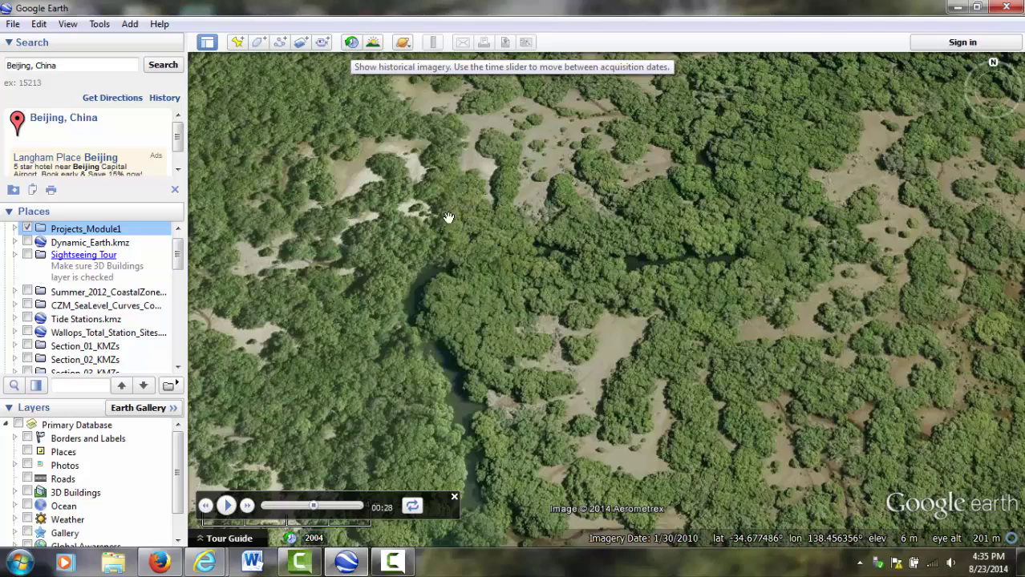
- Show historical imagery for the narrow strip of cleared land along the coast north of Area_1
{"action": "scroll", "coordinate": [442, 205], "scroll_direction": "down", "scroll_amount": 5}
{"action": "scroll", "coordinate": [426, 222], "scroll_direction": "down", "scroll_amount": 5}
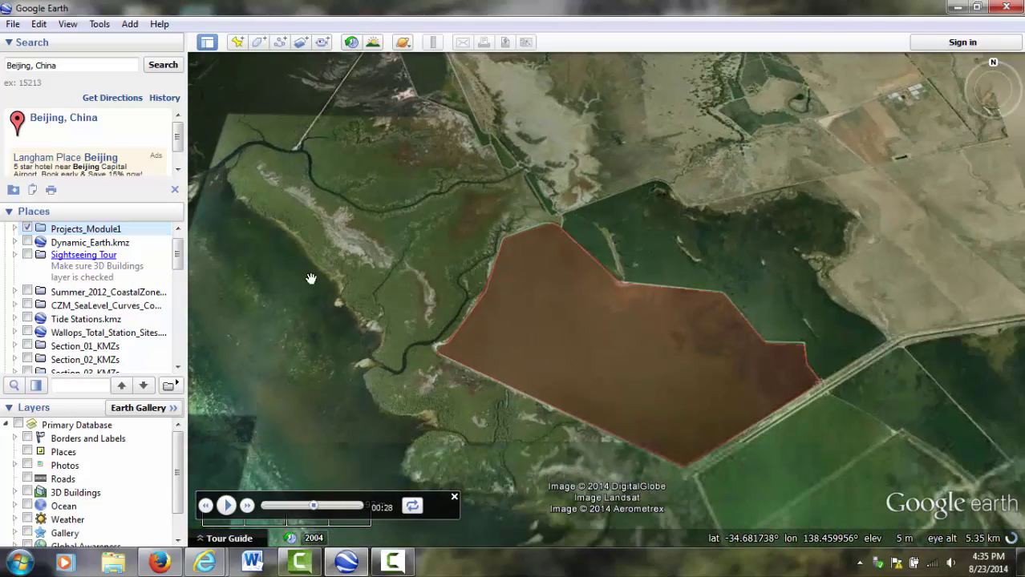
{"action": "left_click_drag", "start_coordinate": [302, 366], "coordinate": [474, 327]}
{"action": "left_click_drag", "start_coordinate": [404, 142], "coordinate": [540, 359]}
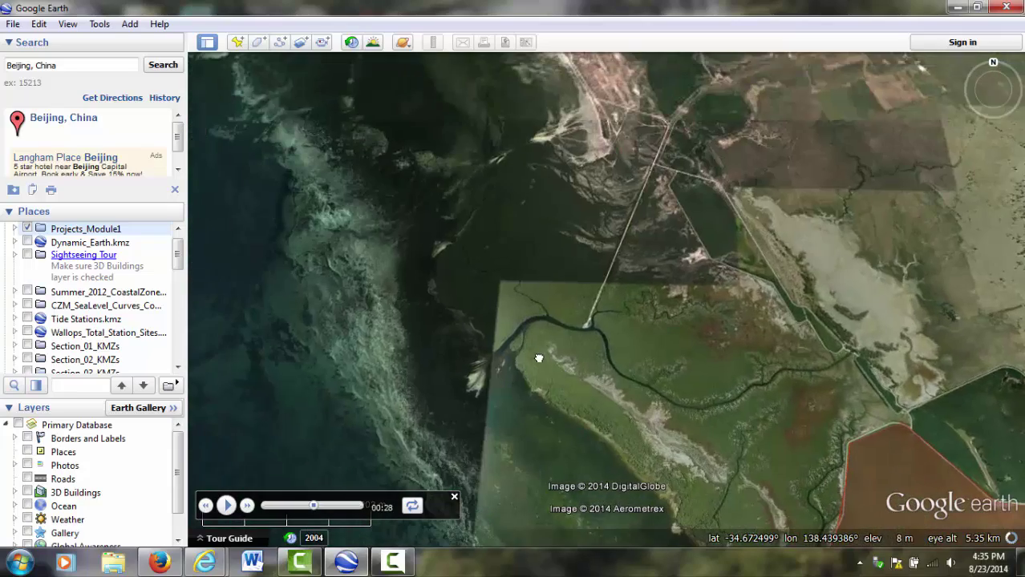
{"action": "left_click_drag", "start_coordinate": [427, 215], "coordinate": [488, 297]}
{"action": "left_click_drag", "start_coordinate": [548, 215], "coordinate": [551, 388]}
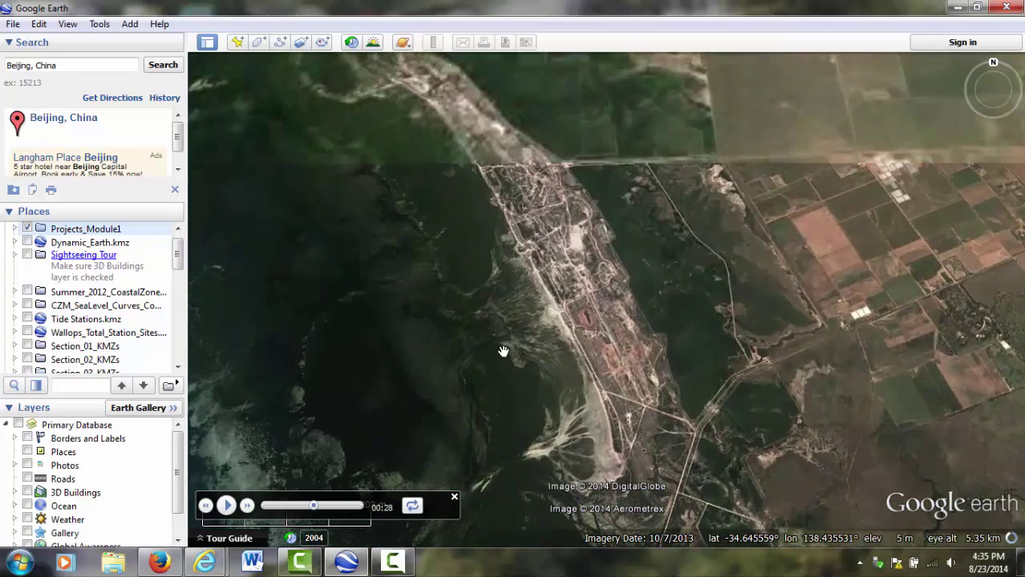
{"action": "left_click_drag", "start_coordinate": [509, 214], "coordinate": [465, 260]}
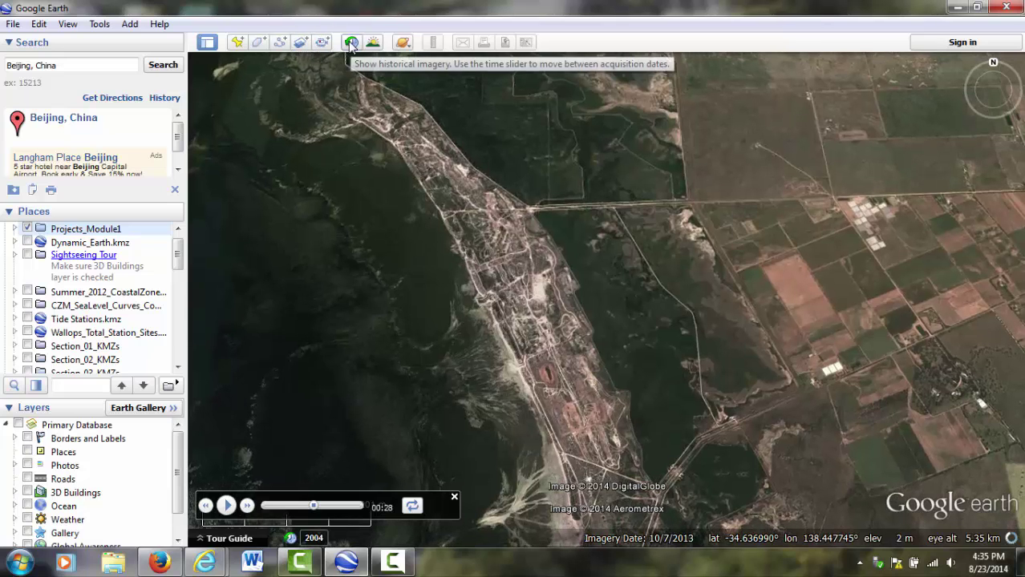
{"action": "left_click", "coordinate": [350, 43]}
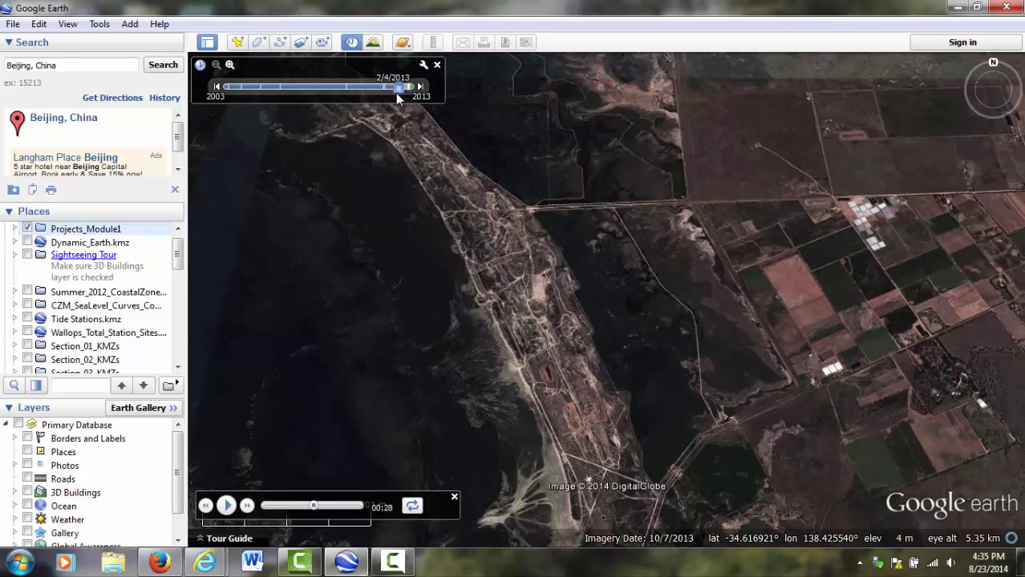
- Go back in time through the coastal strip's historical imagery, from 2013 by way of 4/25/2006 to 4/25/2003
{"action": "left_click_drag", "start_coordinate": [362, 97], "coordinate": [339, 97]}
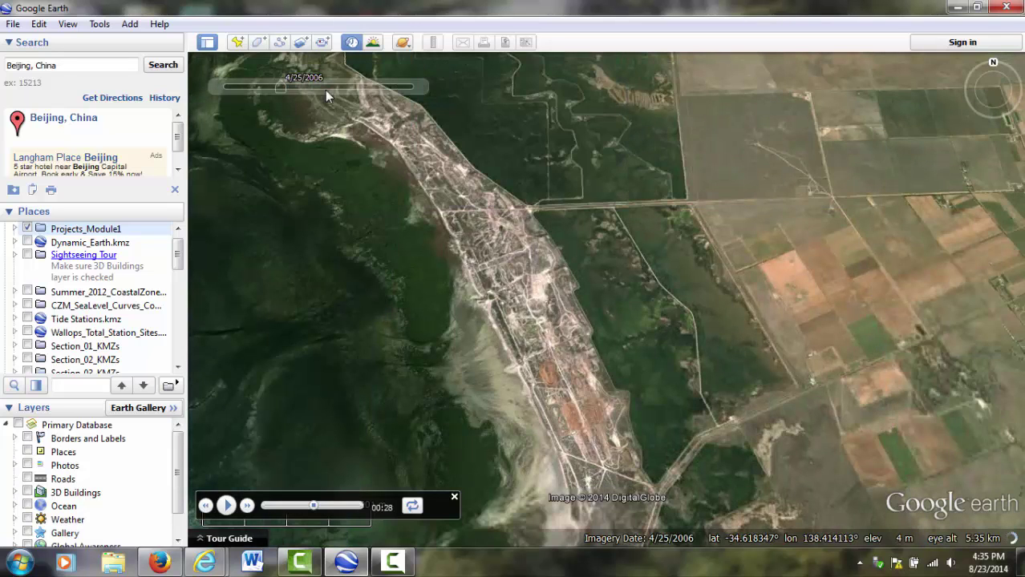
{"action": "left_click", "coordinate": [218, 87]}
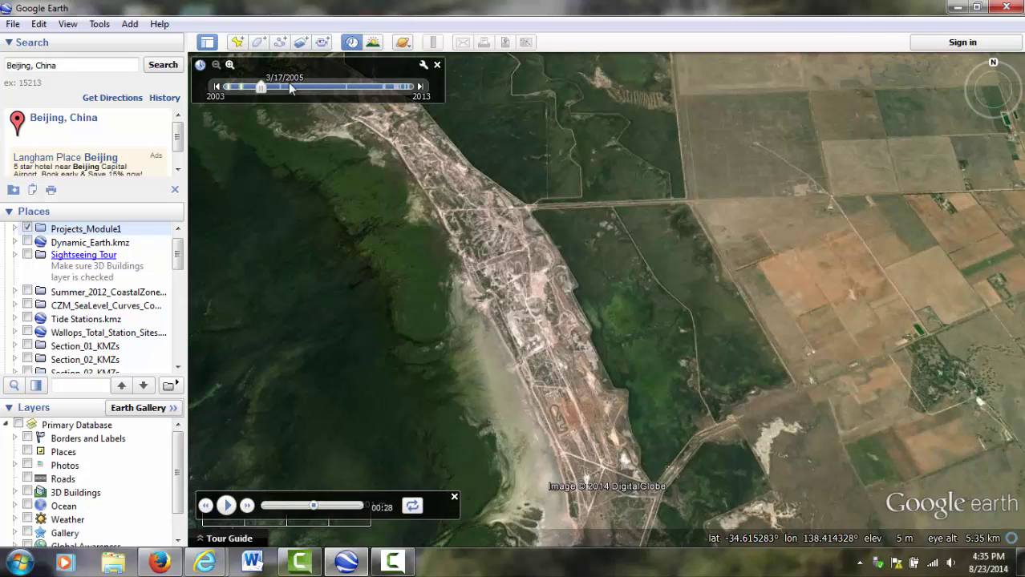
{"action": "left_click", "coordinate": [217, 87]}
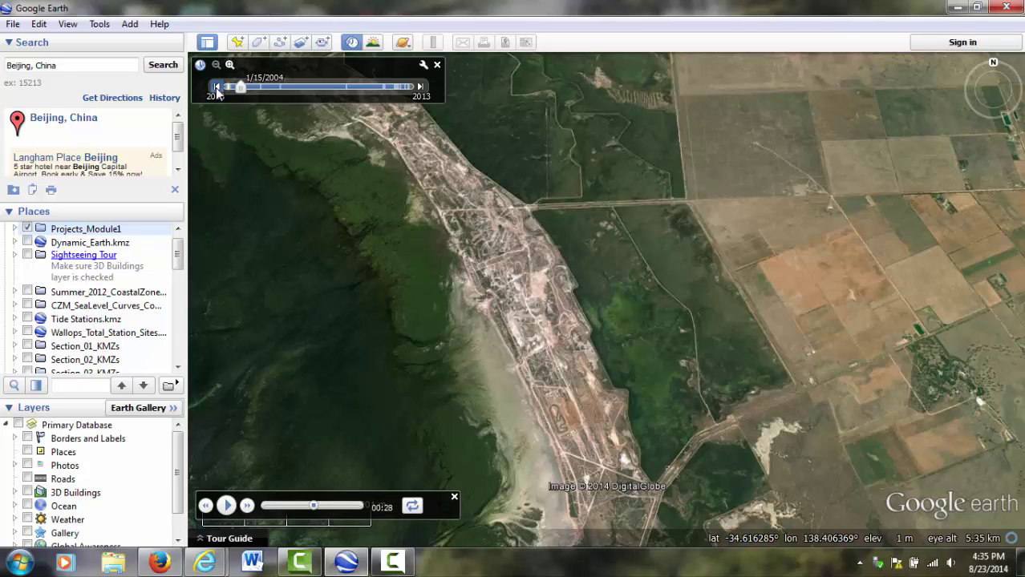
{"action": "left_click", "coordinate": [217, 87]}
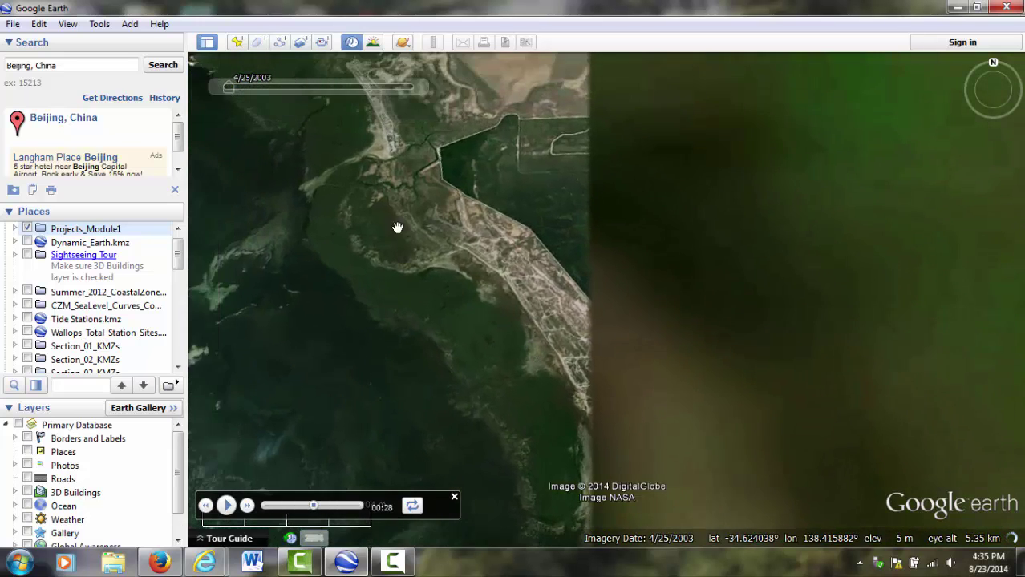
- Compare historical imagery of the coastal settlement northwest of the strip from 4/25/2003 through 10/7/2013, and return to 1/2/2013
{"action": "left_click_drag", "start_coordinate": [397, 228], "coordinate": [598, 237]}
{"action": "scroll", "coordinate": [598, 236], "scroll_direction": "up", "scroll_amount": 5}
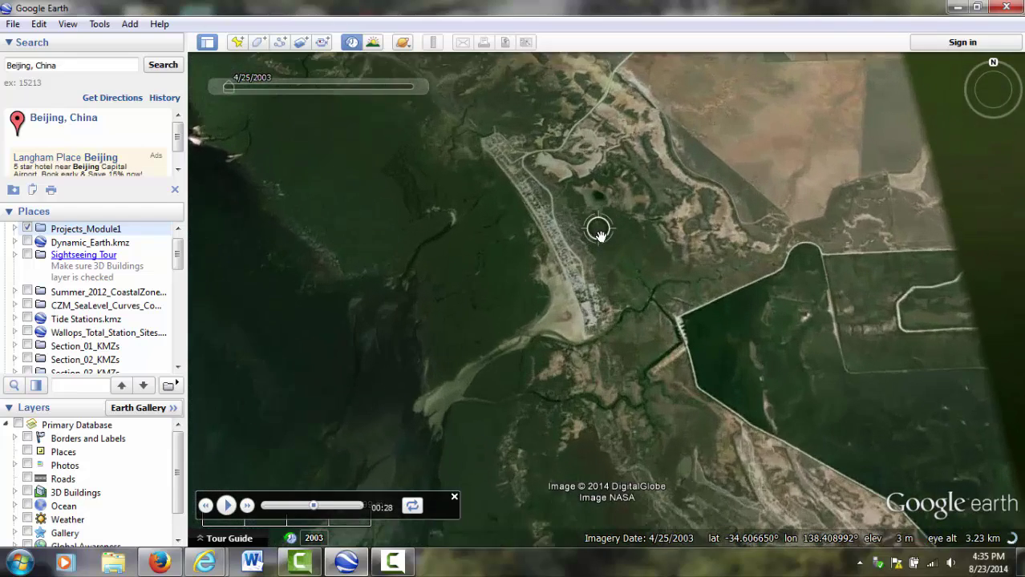
{"action": "scroll", "coordinate": [583, 294], "scroll_direction": "up", "scroll_amount": 2}
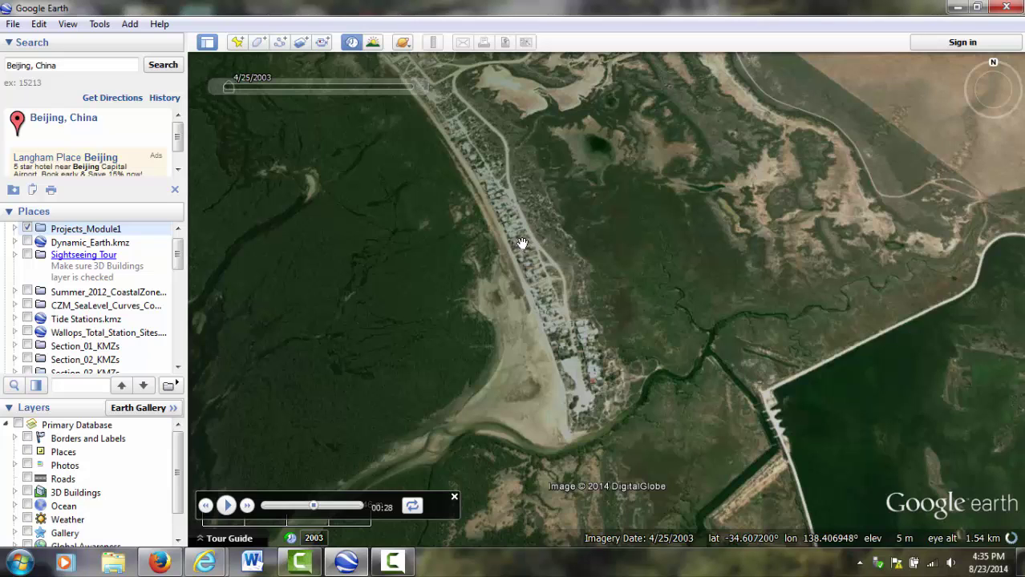
{"action": "scroll", "coordinate": [522, 243], "scroll_direction": "up", "scroll_amount": 2}
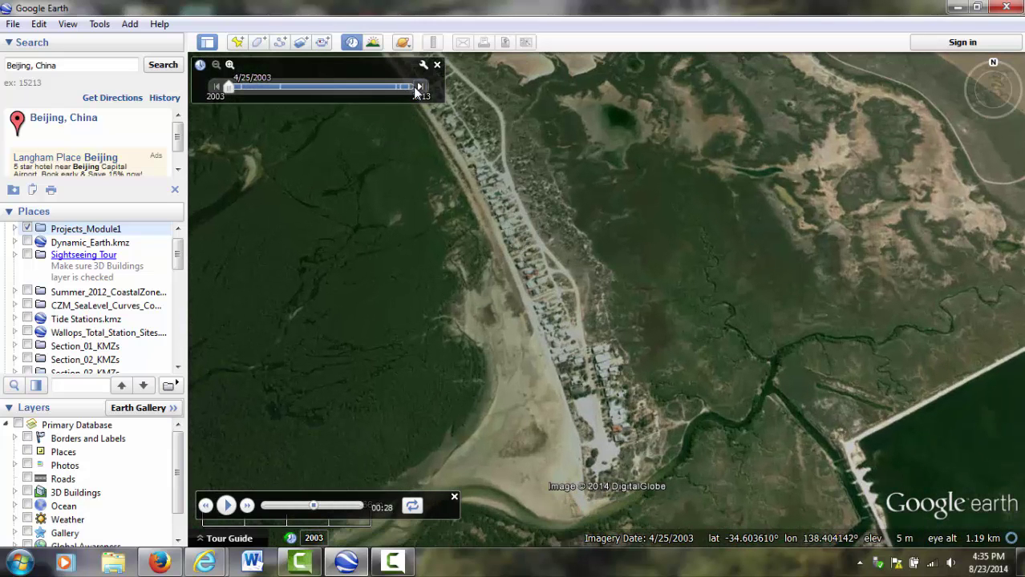
{"action": "left_click", "coordinate": [424, 90]}
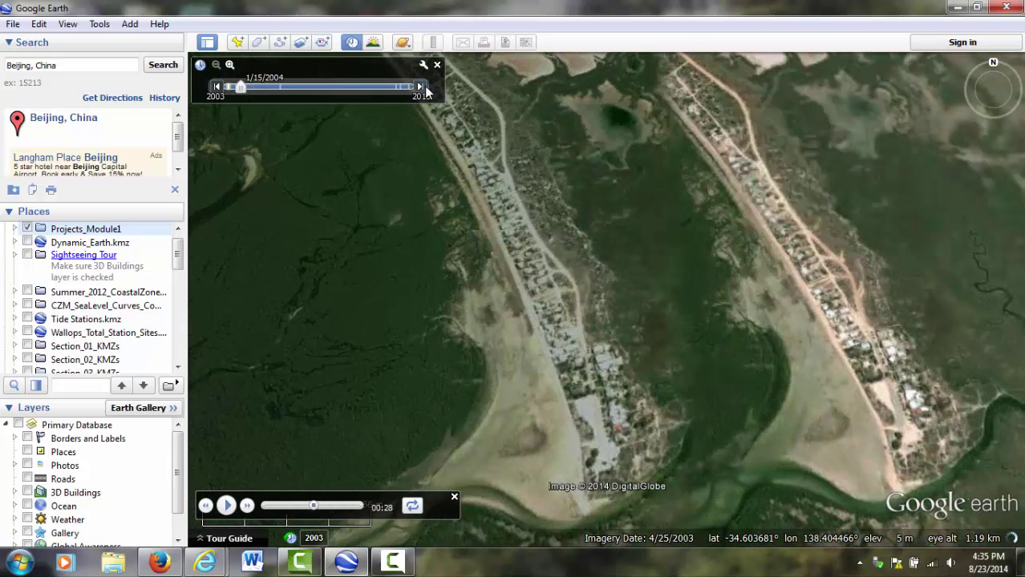
{"action": "left_click", "coordinate": [423, 89]}
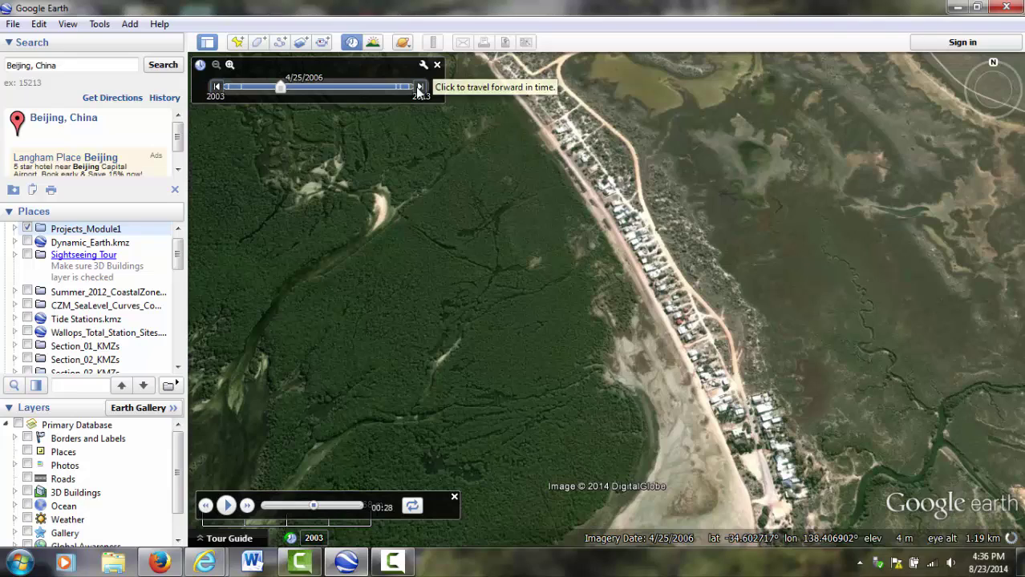
{"action": "left_click", "coordinate": [418, 89]}
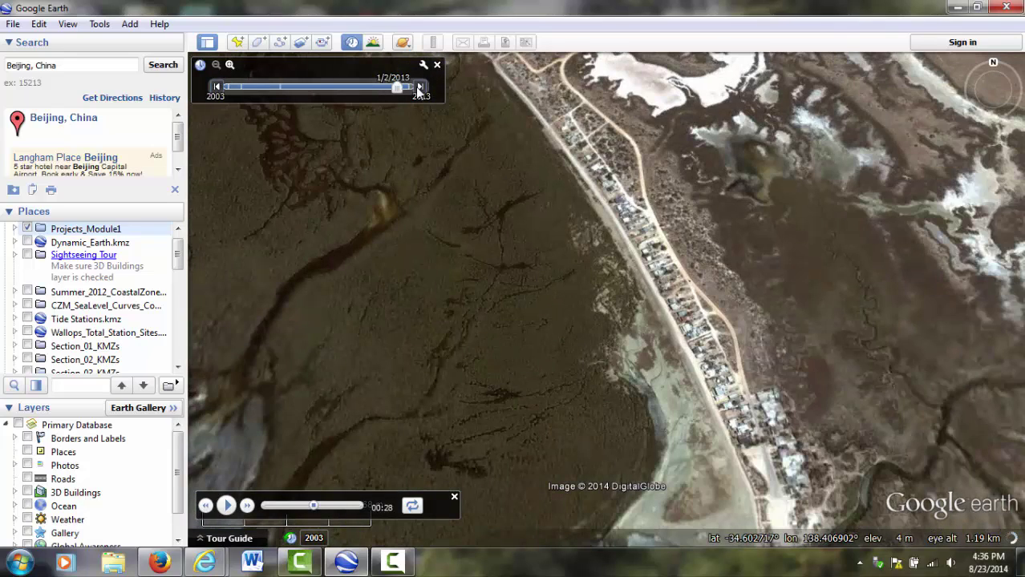
{"action": "left_click", "coordinate": [417, 89]}
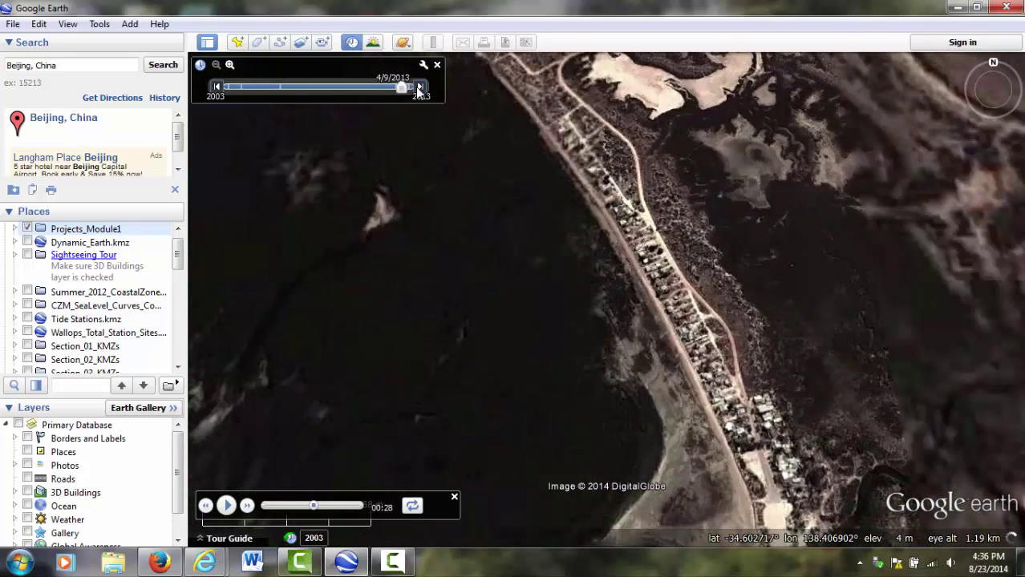
{"action": "left_click", "coordinate": [417, 89]}
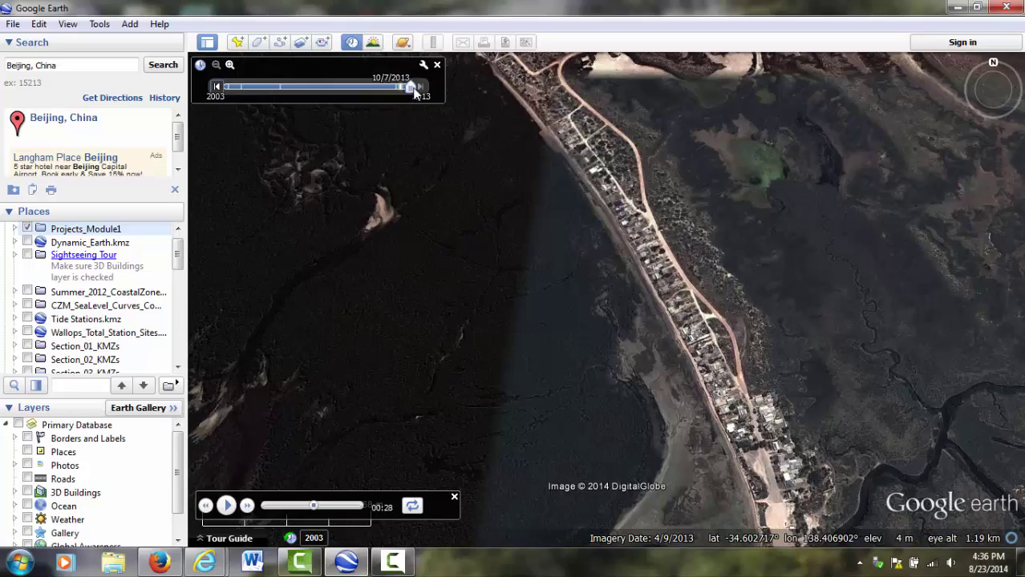
{"action": "left_click", "coordinate": [401, 89]}
{"action": "scroll", "coordinate": [739, 365], "scroll_direction": "down", "scroll_amount": 4}
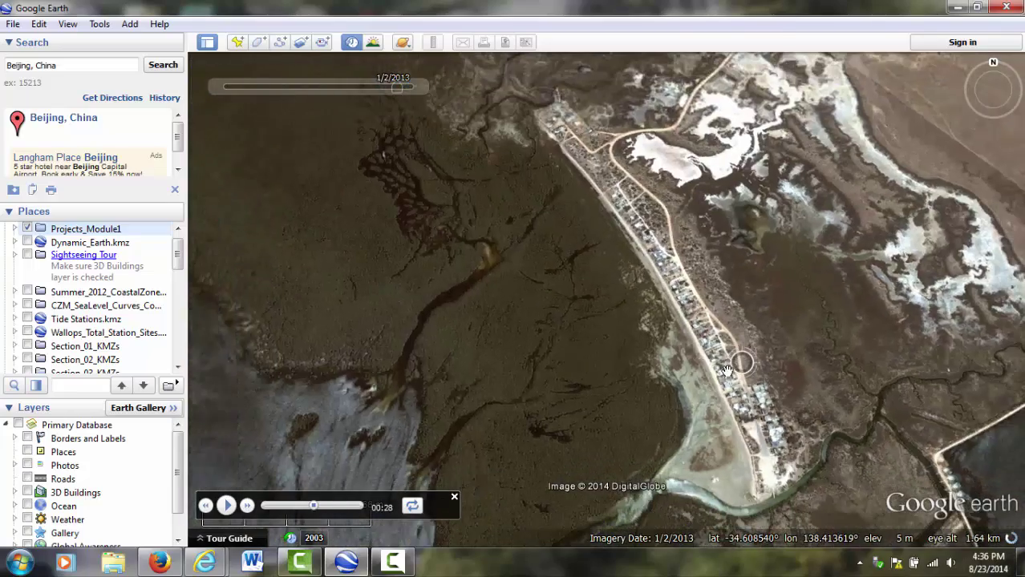
- Turn off historical imagery for the coastal settlement area and close the tour playback controls
{"action": "scroll", "coordinate": [711, 378], "scroll_direction": "down", "scroll_amount": 5}
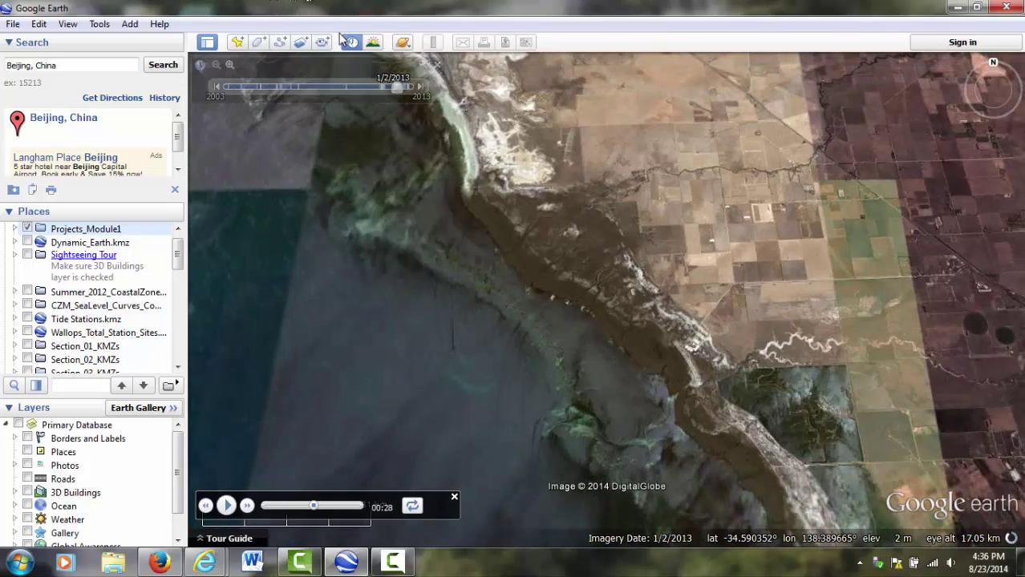
{"action": "left_click", "coordinate": [351, 42]}
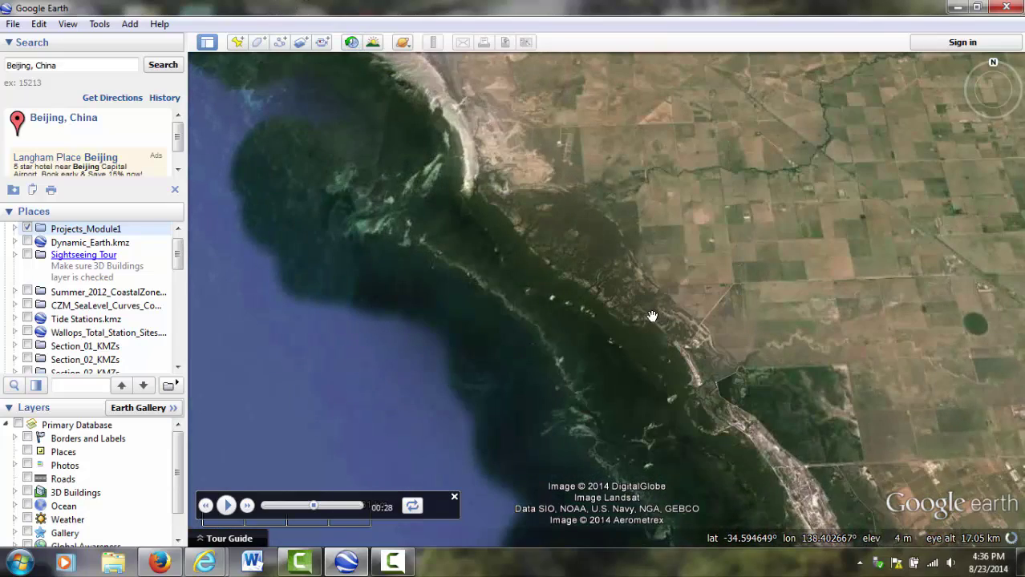
{"action": "scroll", "coordinate": [642, 313], "scroll_direction": "down", "scroll_amount": 3}
{"action": "scroll", "coordinate": [638, 313], "scroll_direction": "down", "scroll_amount": 3}
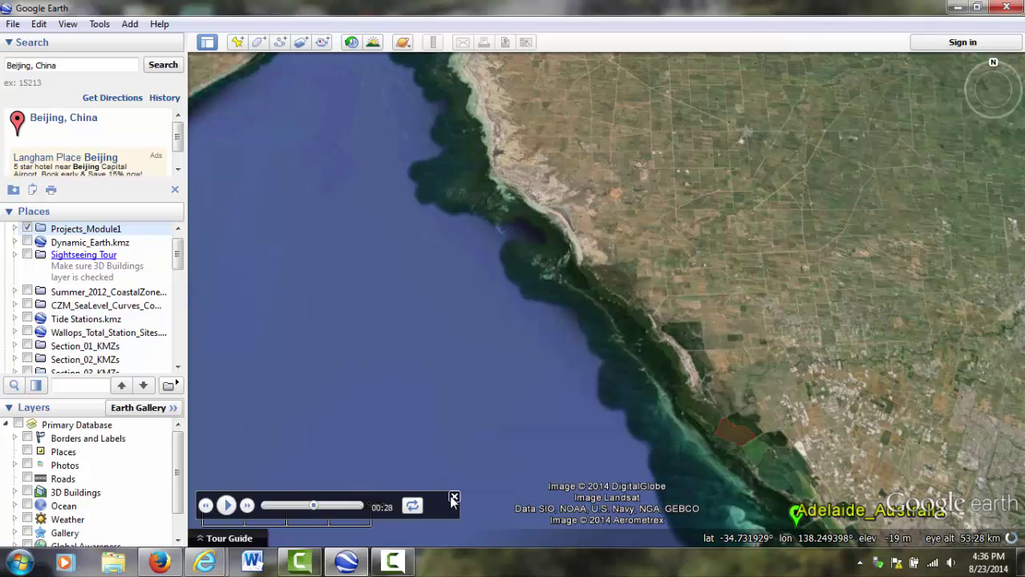
{"action": "left_click", "coordinate": [454, 499]}
- Return to the coast around the Adelaide_Australia placemark, with the river mouth and the Area_1 polygon in view
{"action": "left_click_drag", "start_coordinate": [696, 491], "coordinate": [554, 260]}
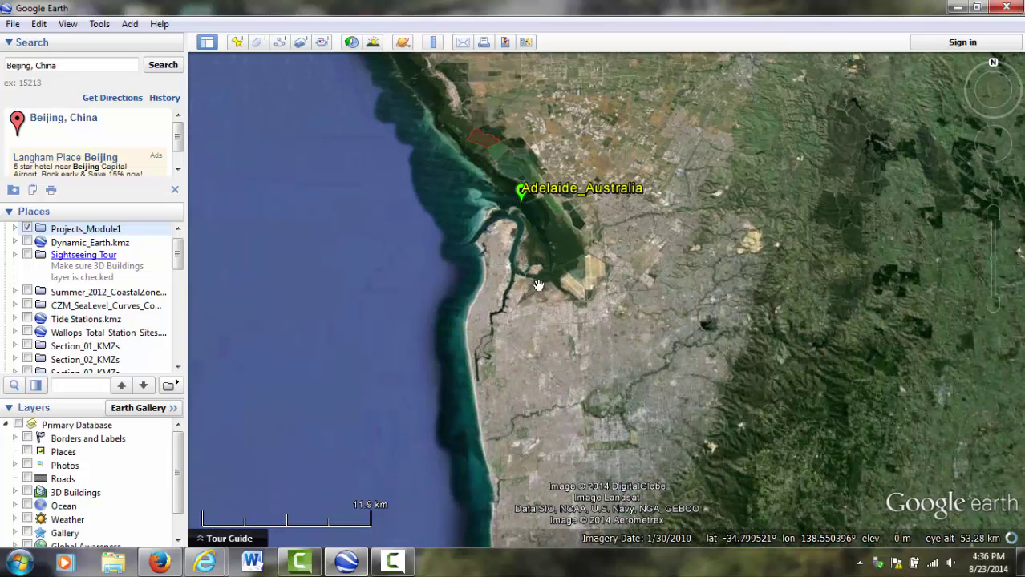
{"action": "scroll", "coordinate": [538, 286], "scroll_direction": "up", "scroll_amount": 3}
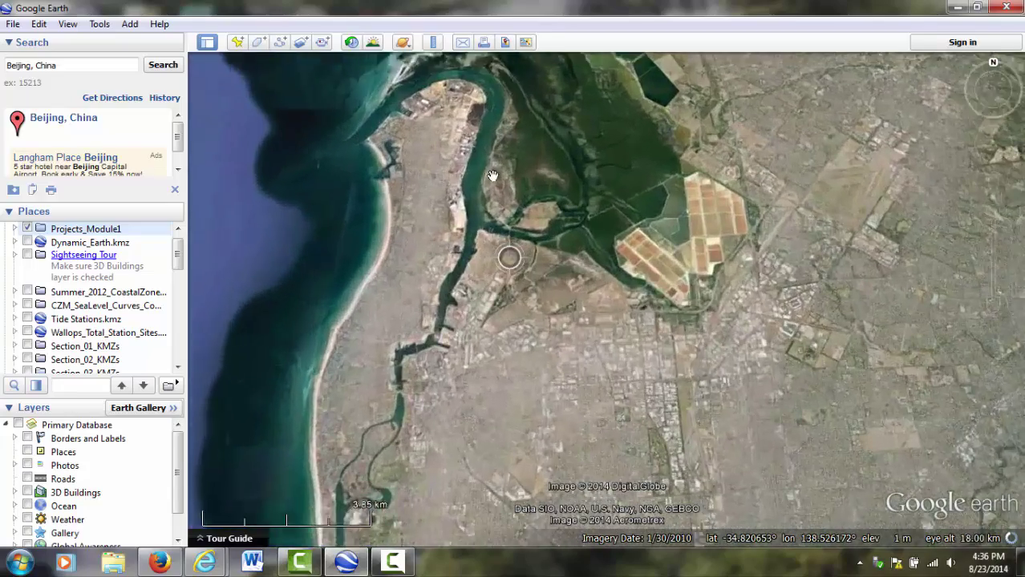
{"action": "left_click_drag", "start_coordinate": [494, 176], "coordinate": [534, 281]}
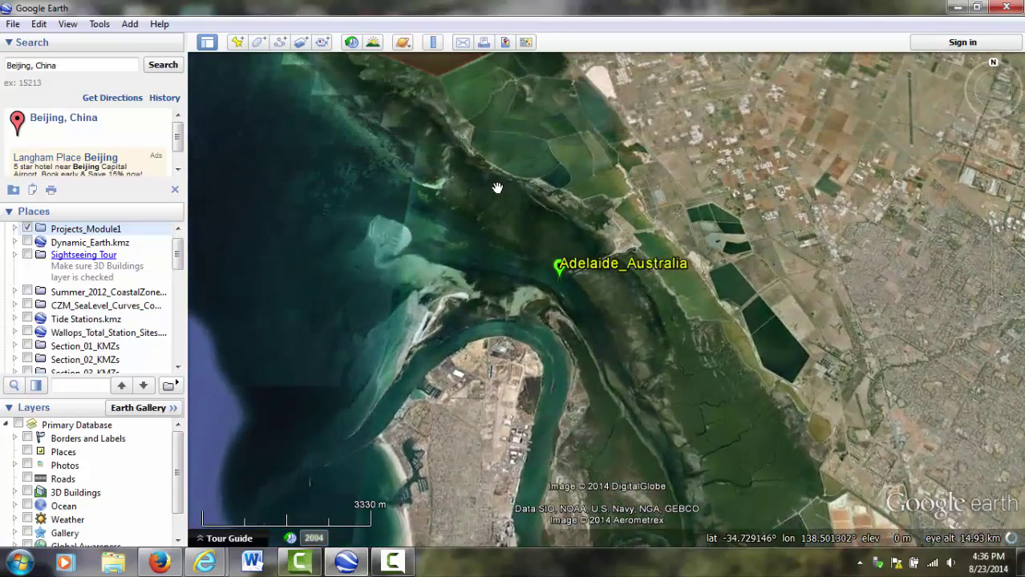
{"action": "left_click_drag", "start_coordinate": [499, 188], "coordinate": [555, 213]}
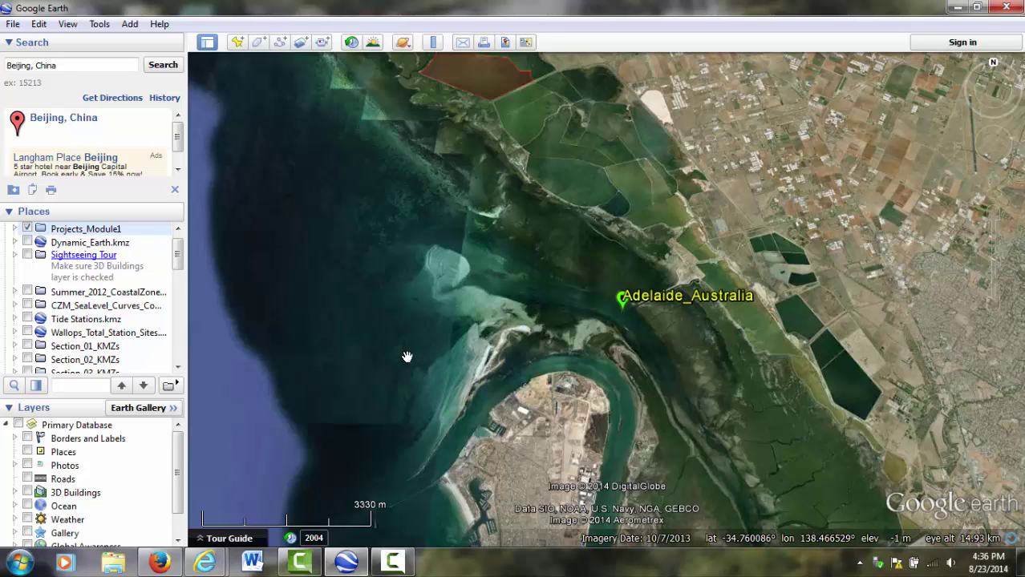
{"action": "left_click", "coordinate": [398, 568]}
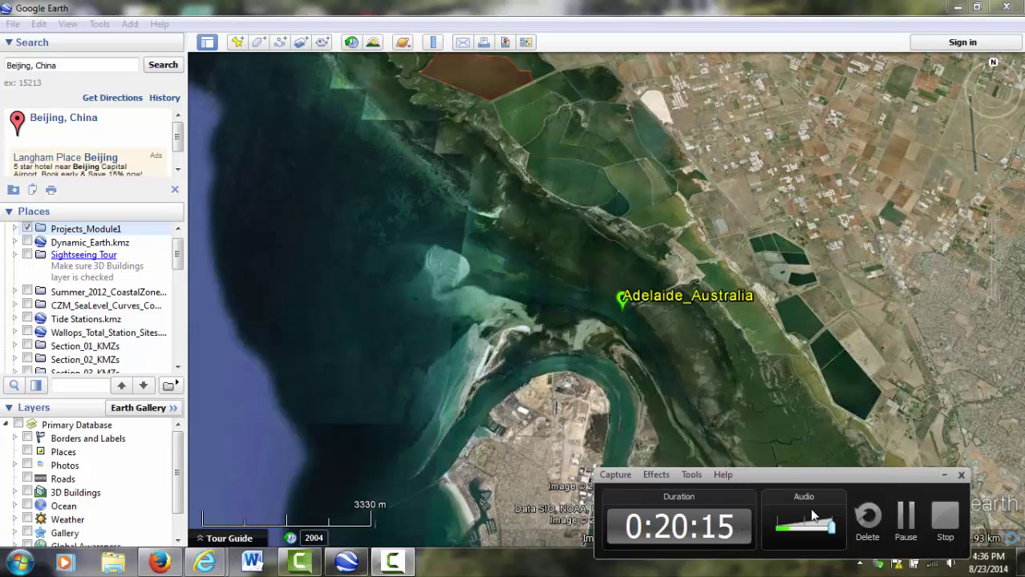